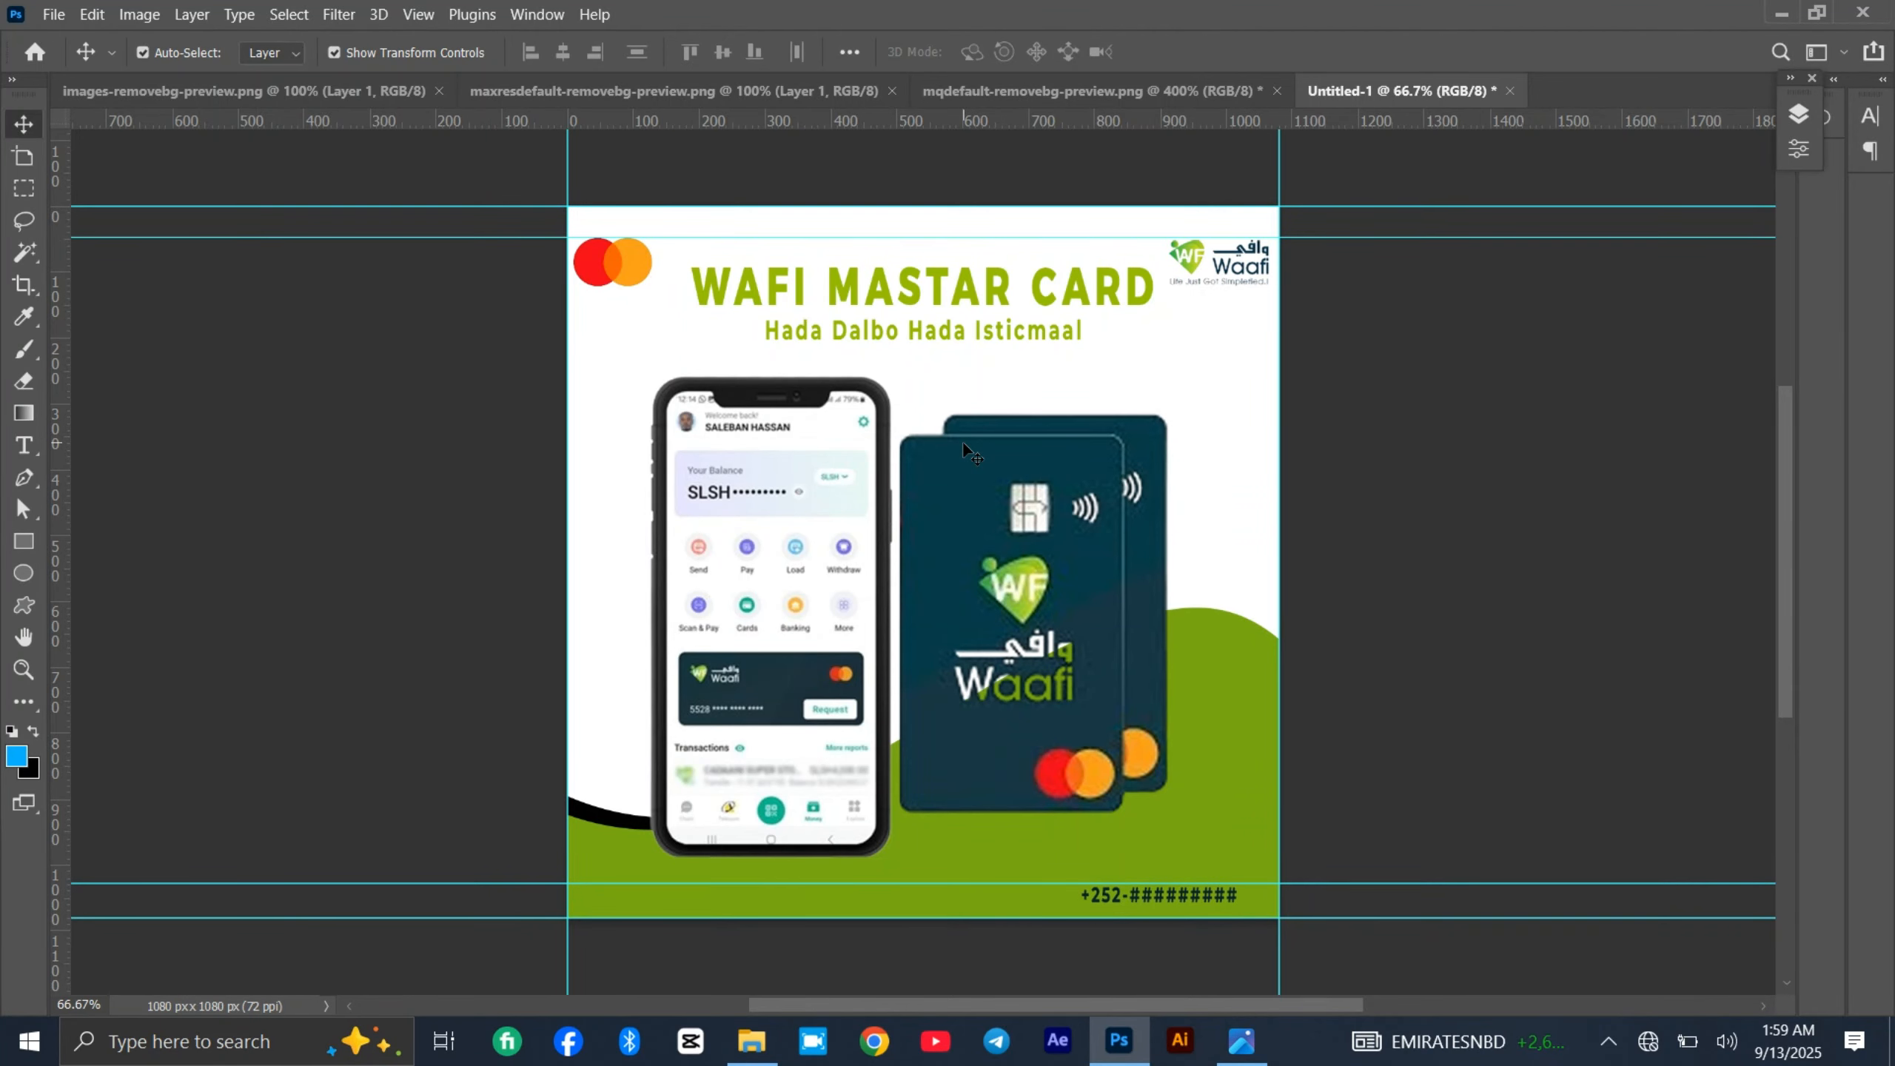
- Start a new 1080 x 1080 px document and name it poster
{"action": "key", "text": "ctrl+n"}
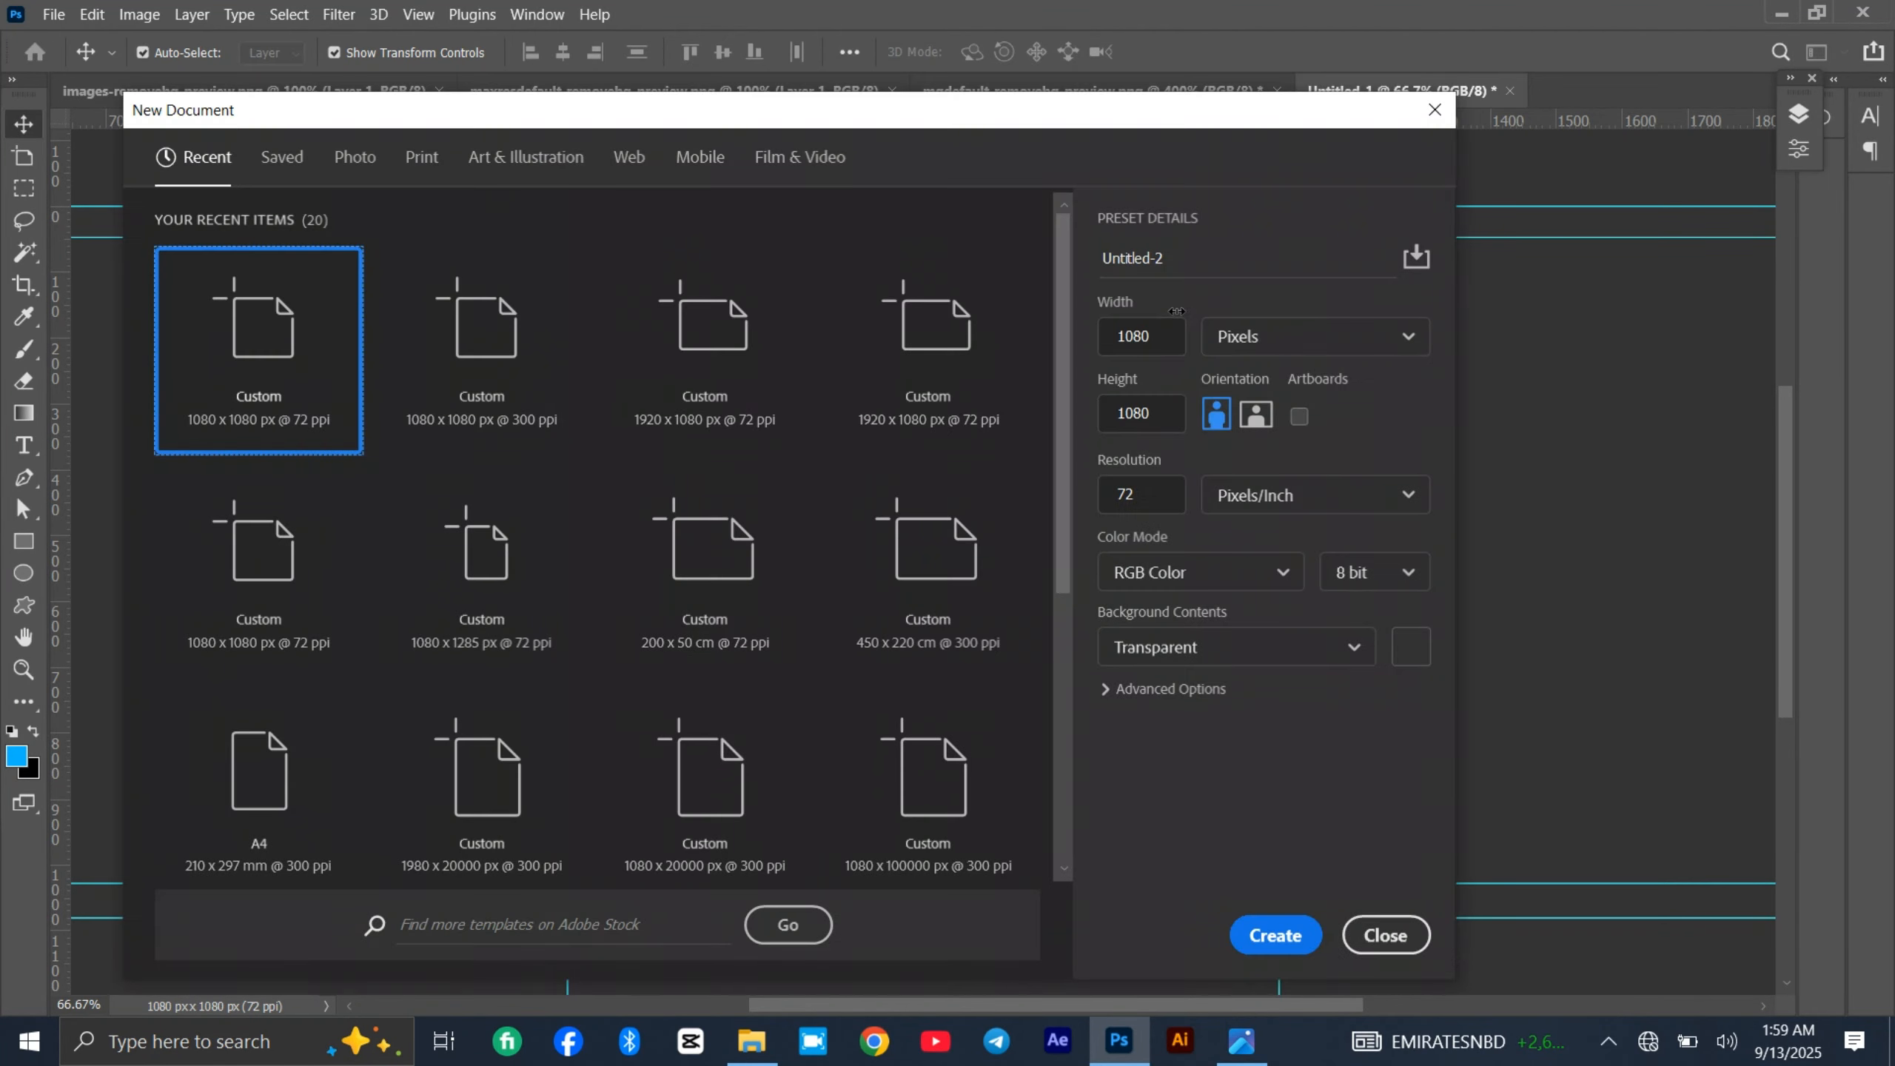
{"action": "left_click", "coordinate": [1166, 336]}
{"action": "left_click", "coordinate": [1146, 413]}
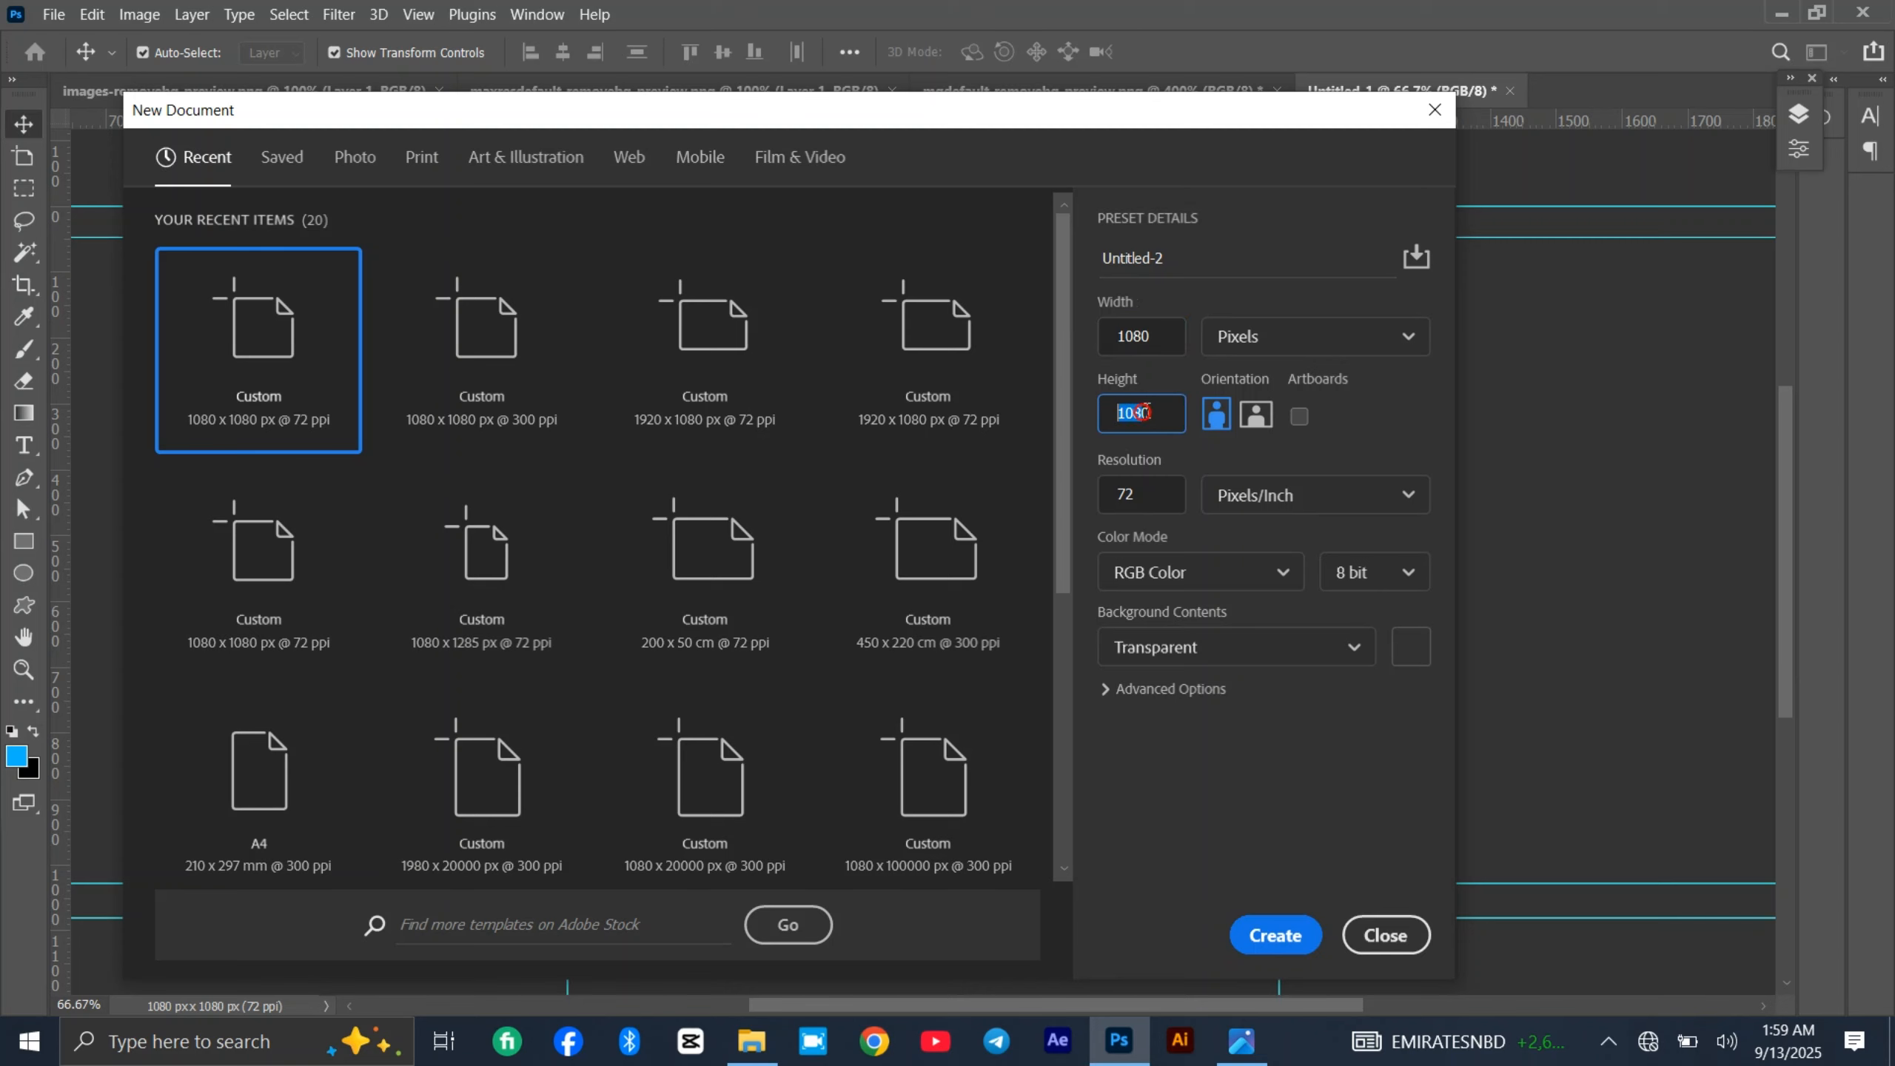
{"action": "key", "text": "shift+Tab"}
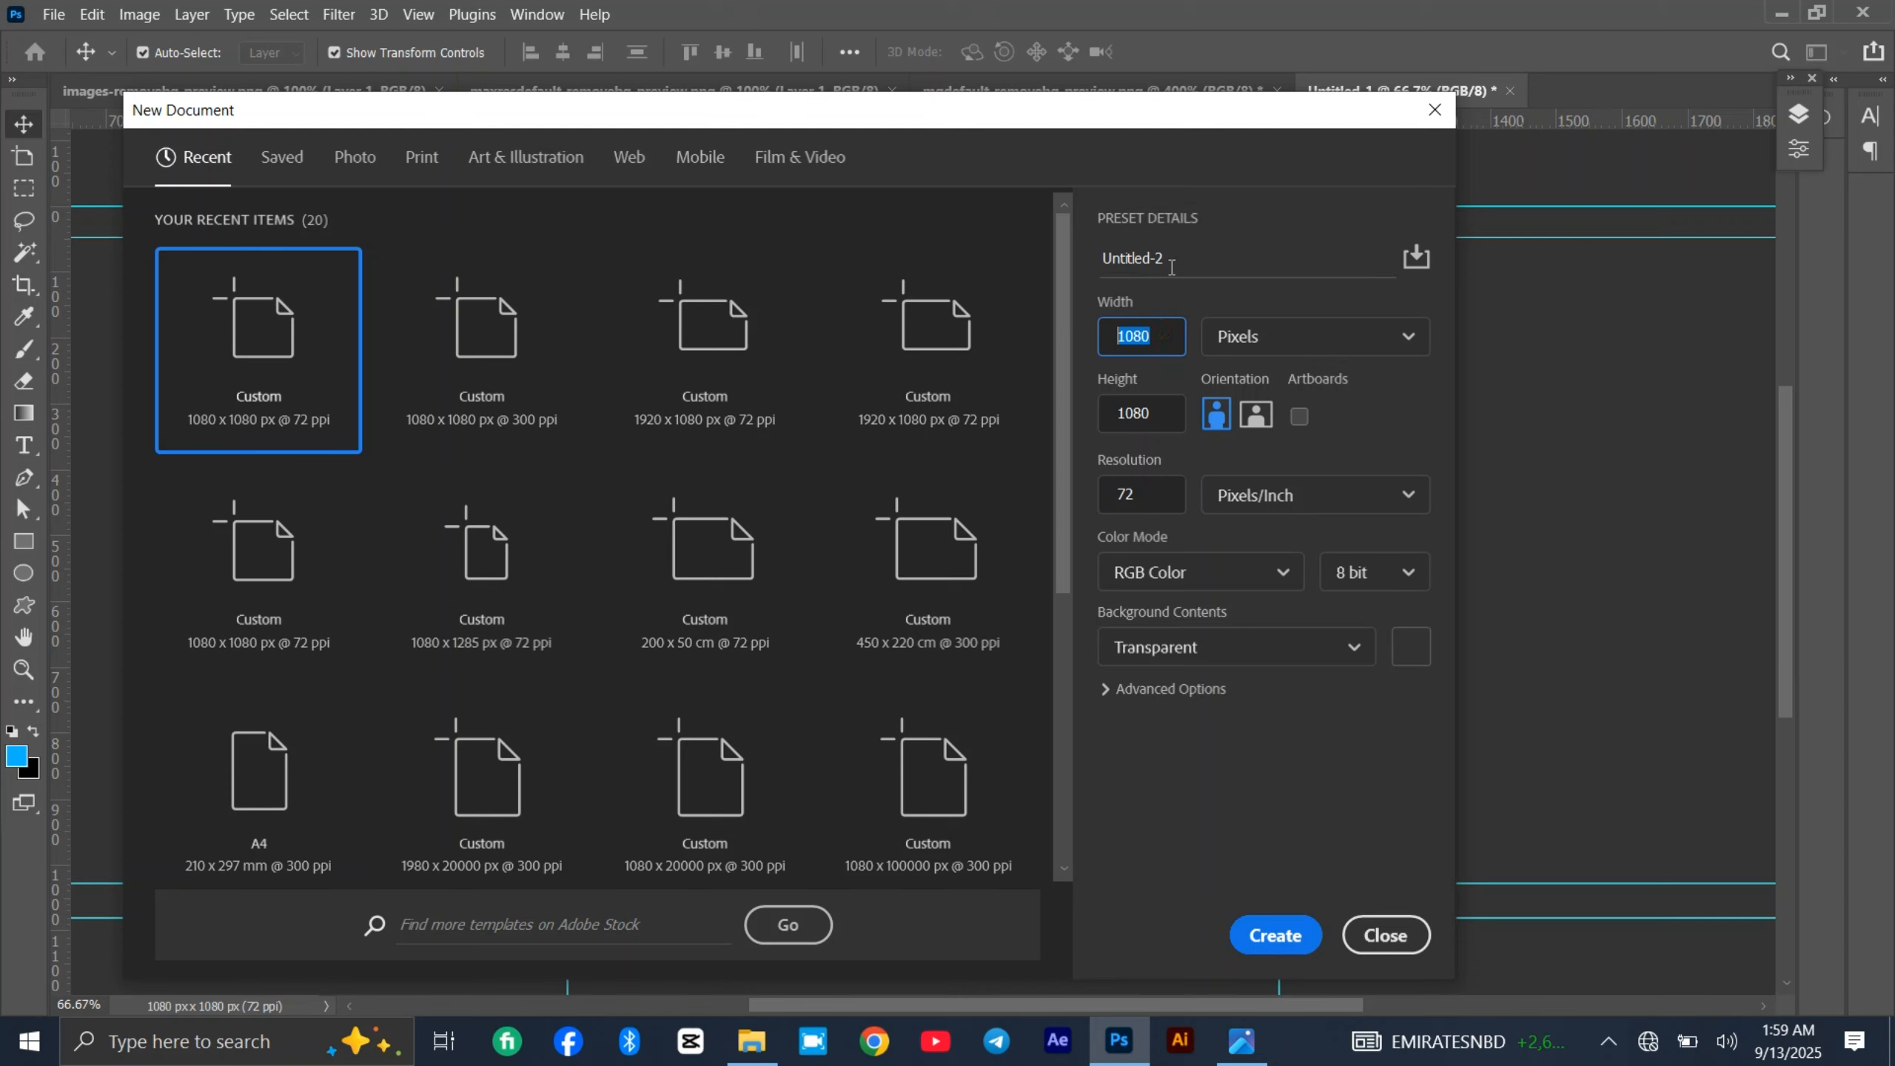
{"action": "left_click_drag", "start_coordinate": [1170, 264], "coordinate": [1138, 256]}
{"action": "type", "text": "p"}
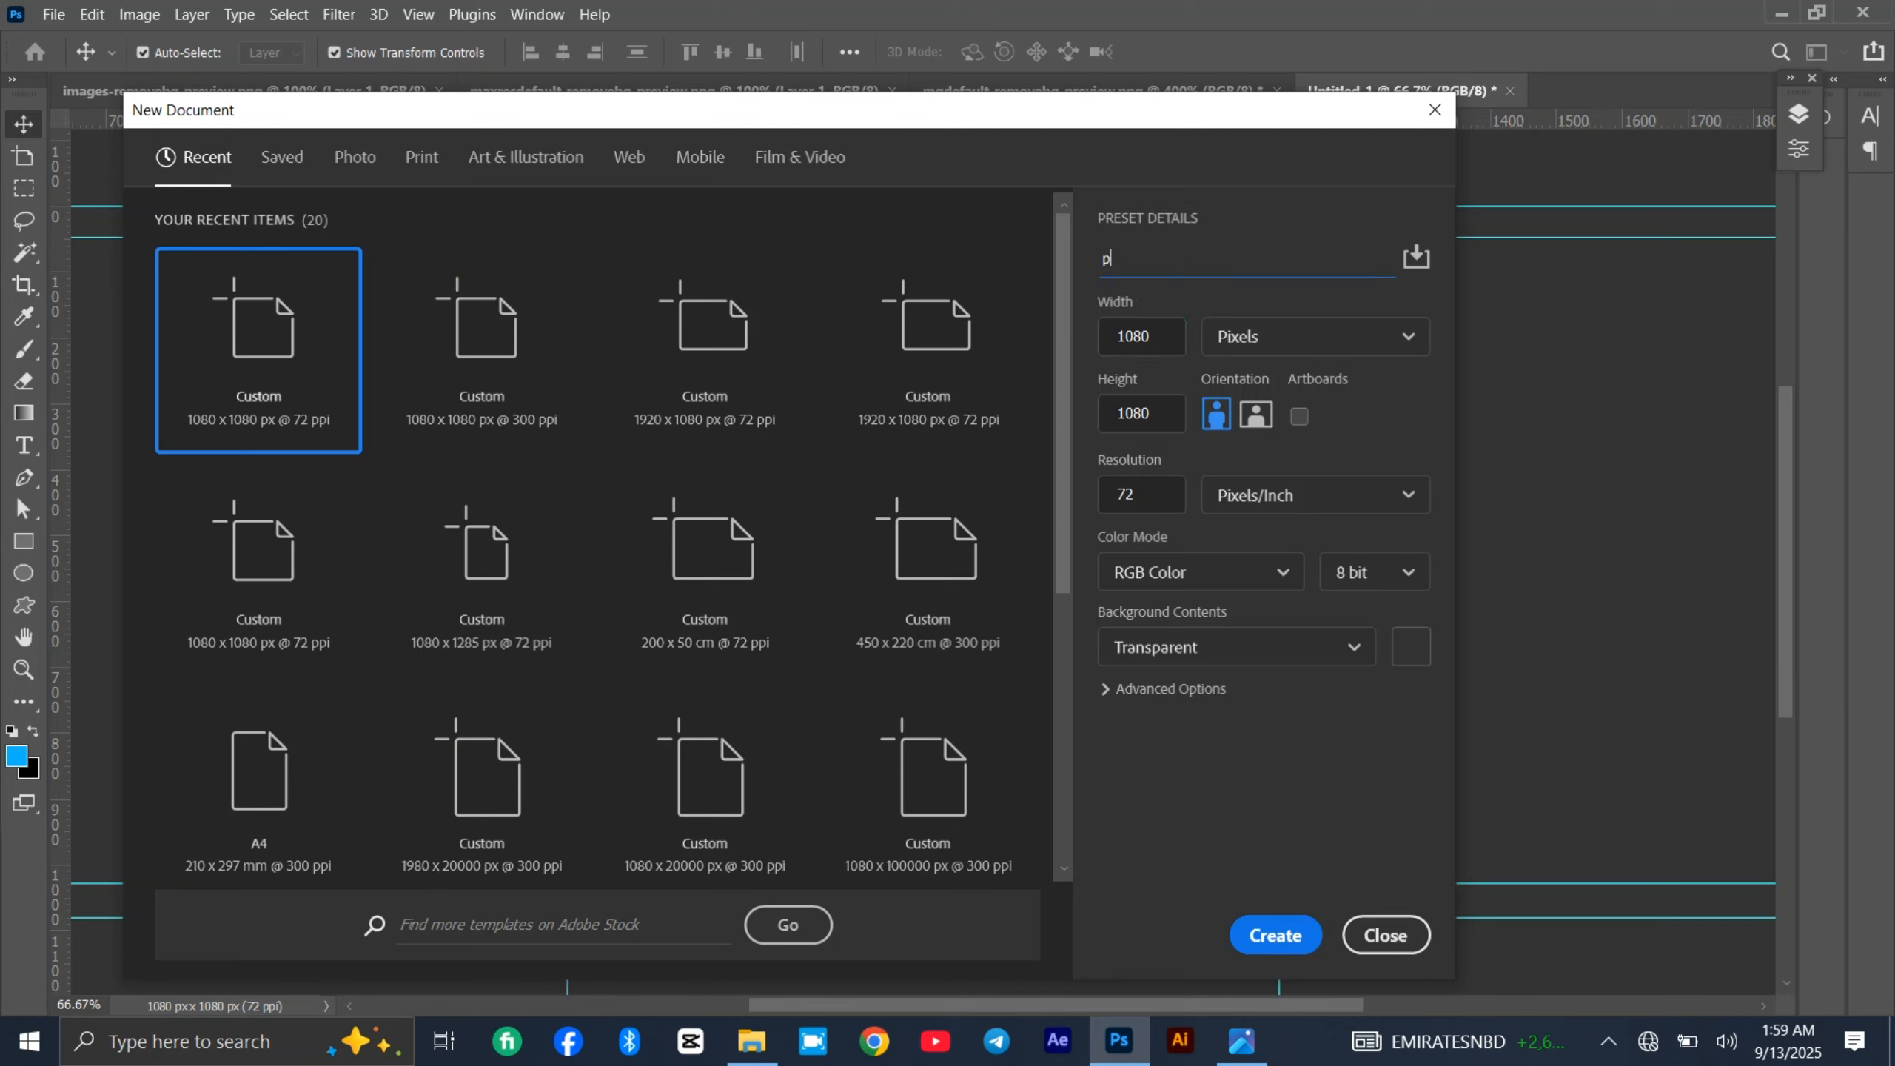
{"action": "type", "text": "oster"}
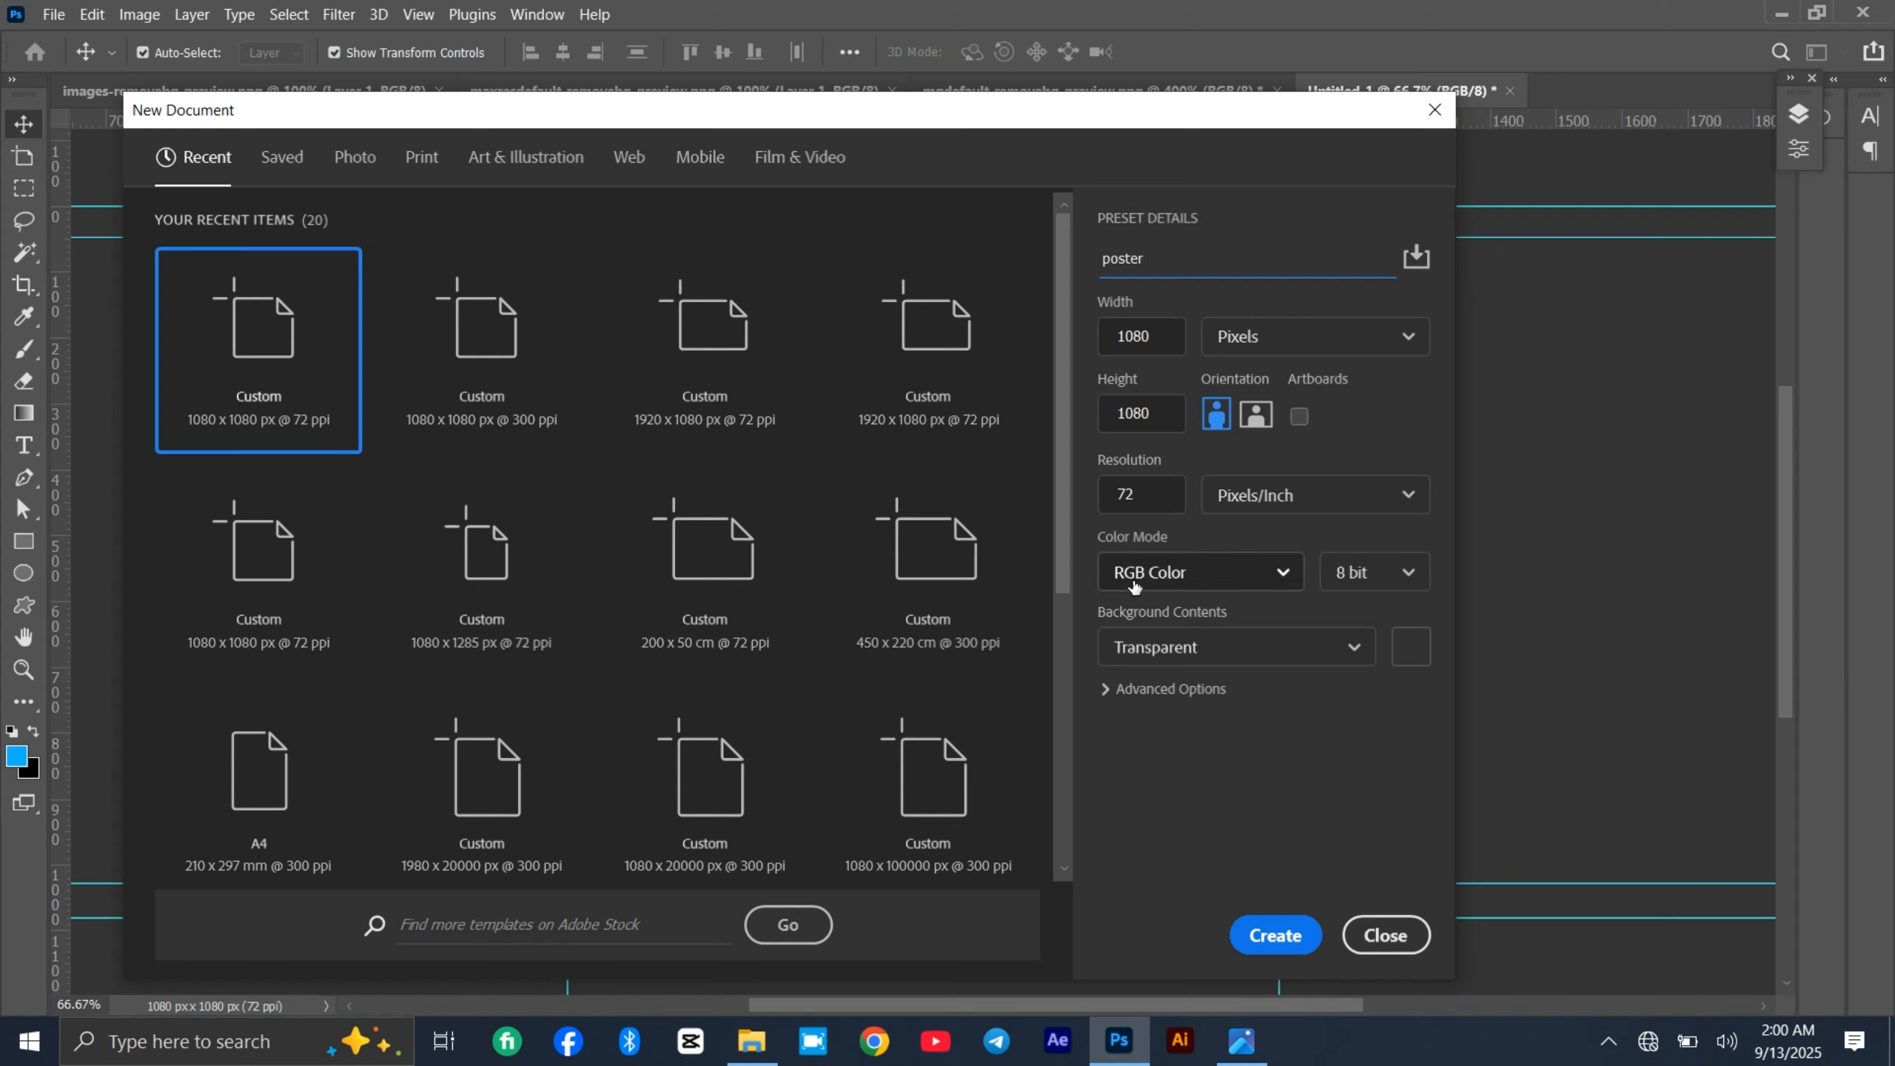
- Set the resolution to 300 pixels/inch and the background contents to White, and create the document
{"action": "left_click", "coordinate": [1106, 493]}
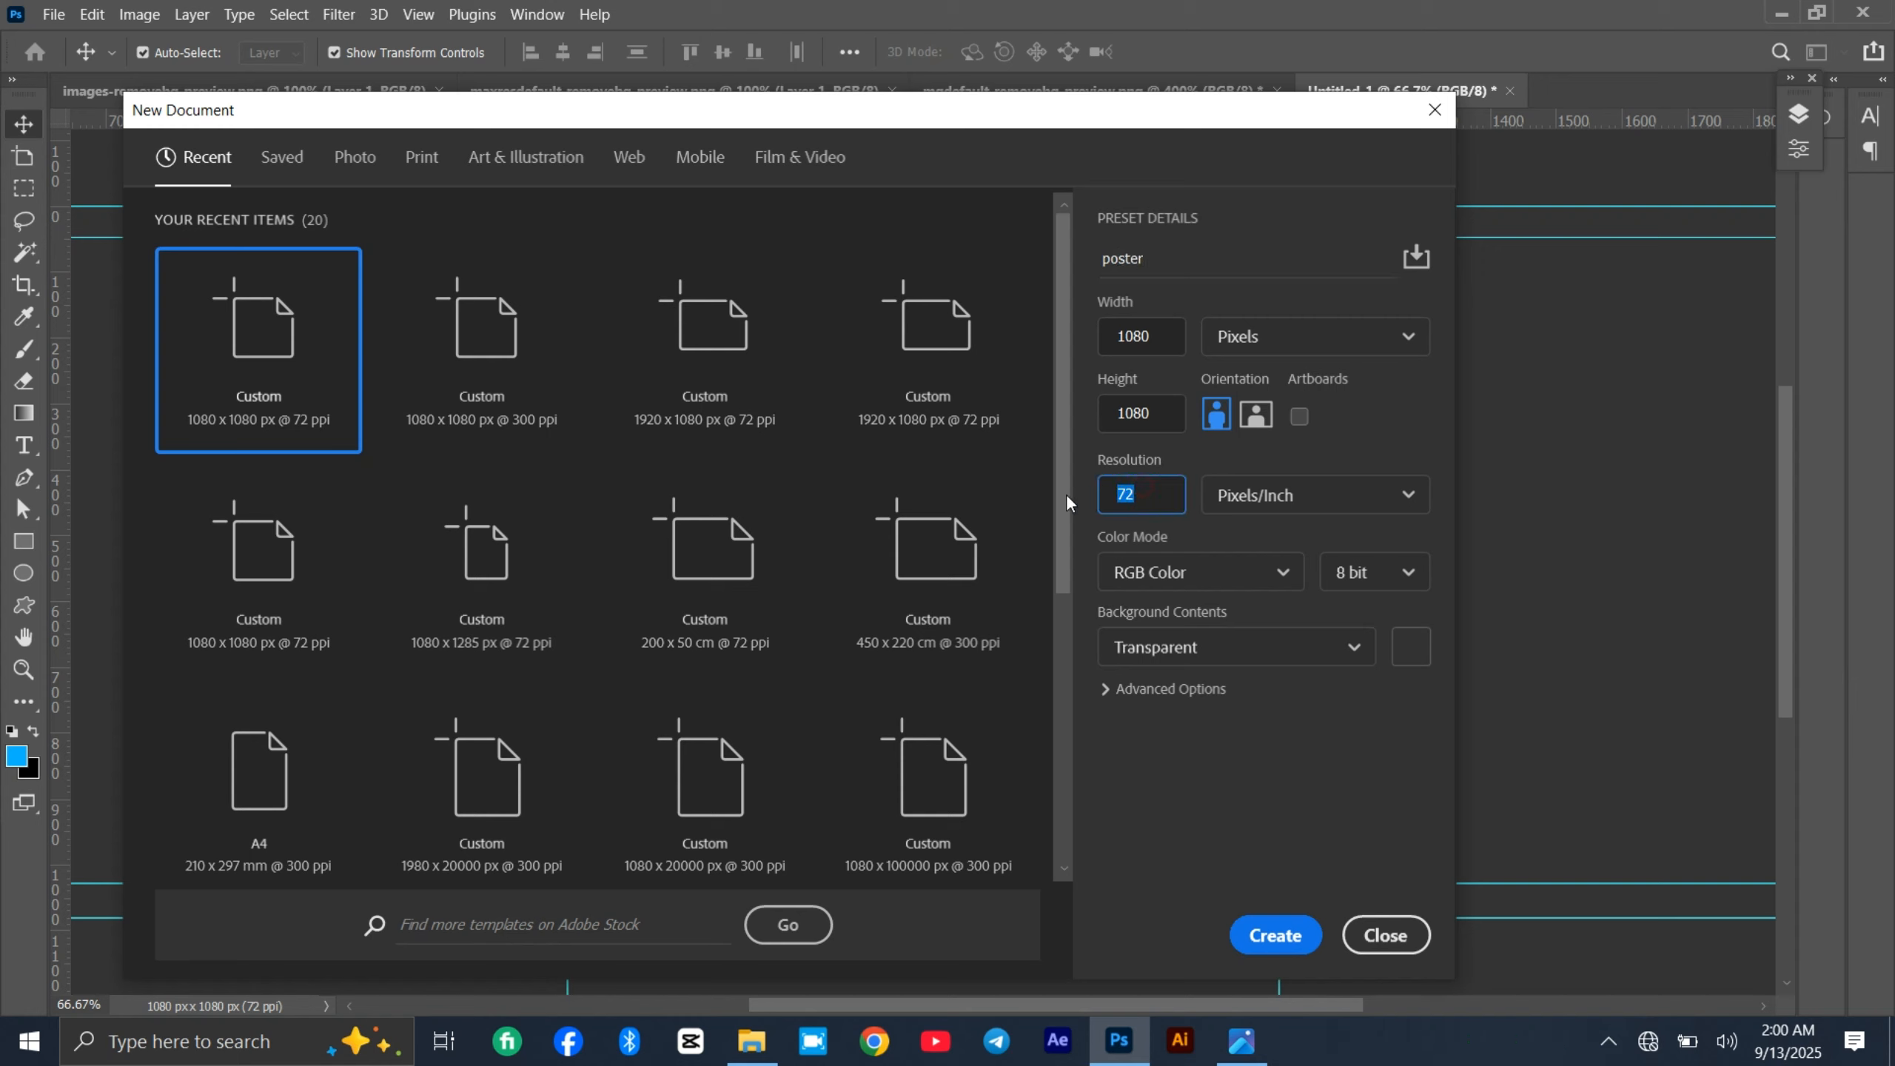
{"action": "type", "text": "3000"}
{"action": "left_click", "coordinate": [1312, 647]}
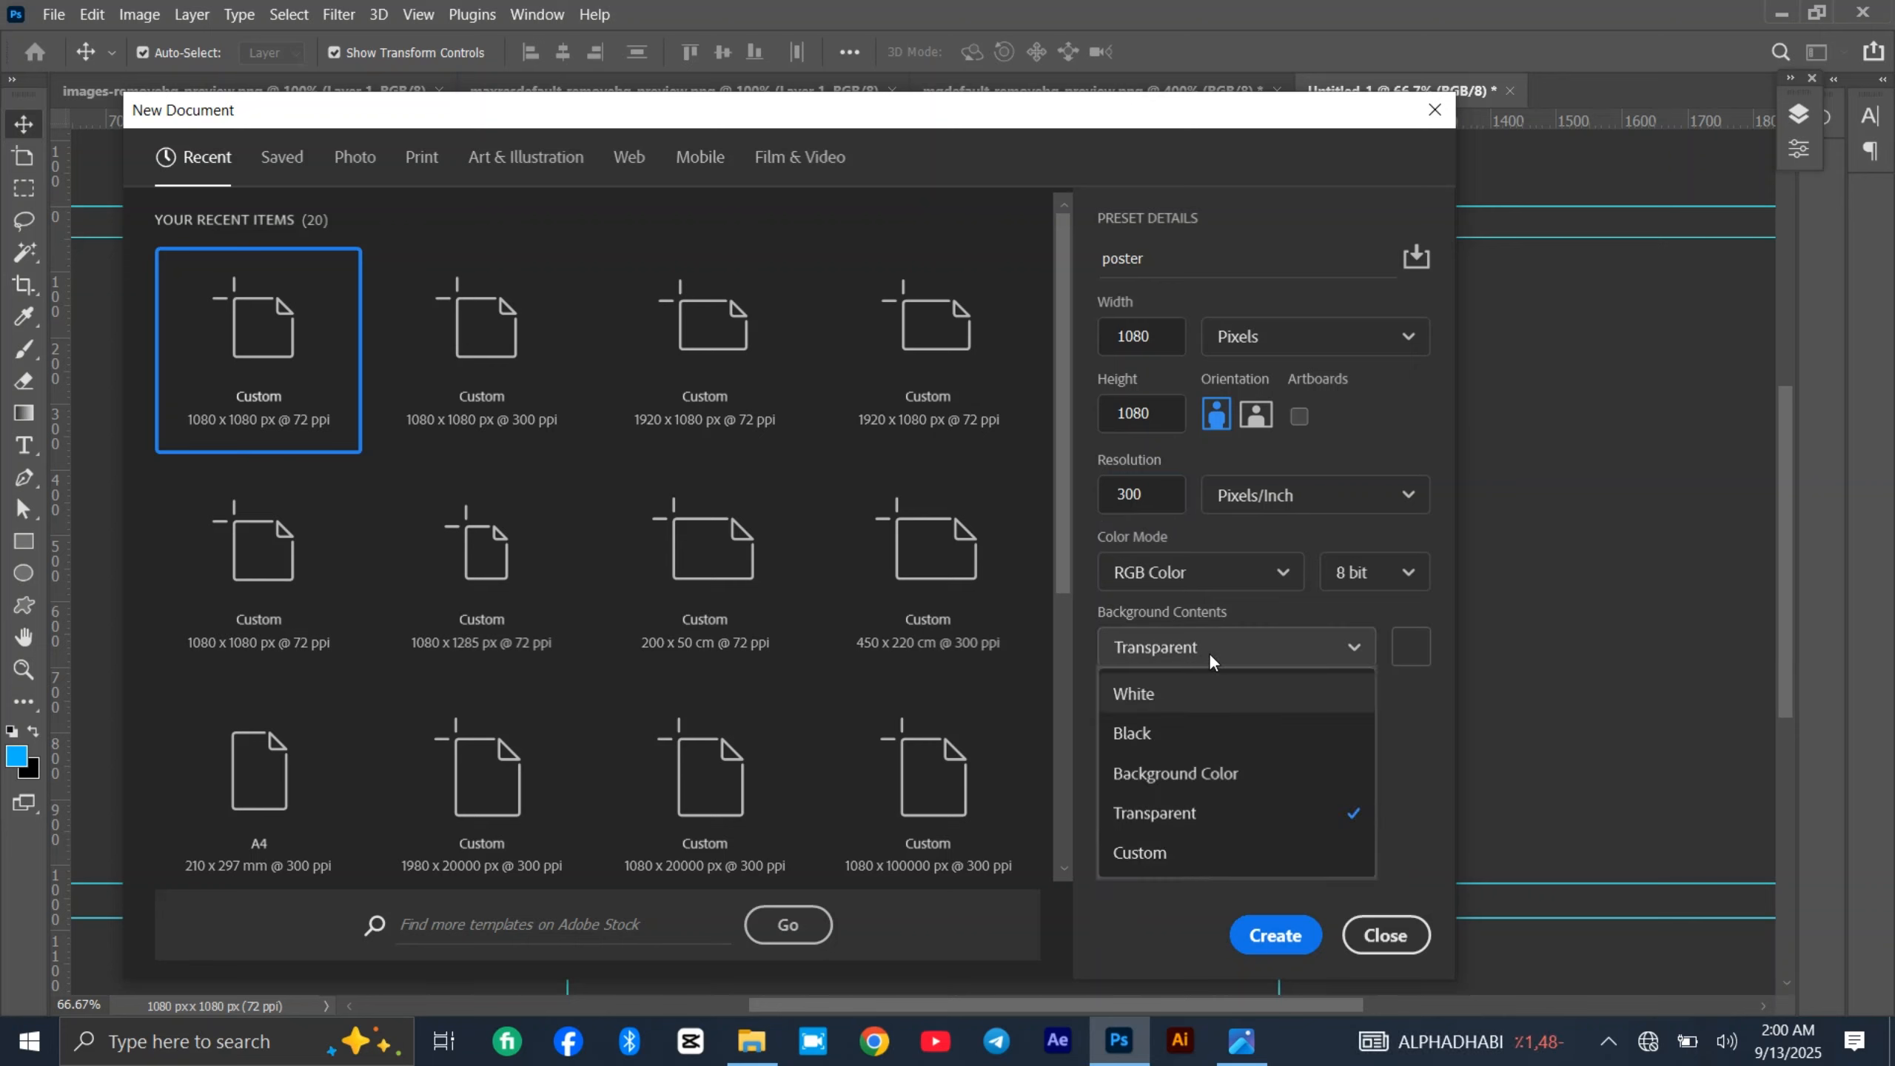
{"action": "left_click", "coordinate": [1213, 697]}
{"action": "left_click", "coordinate": [1272, 936]}
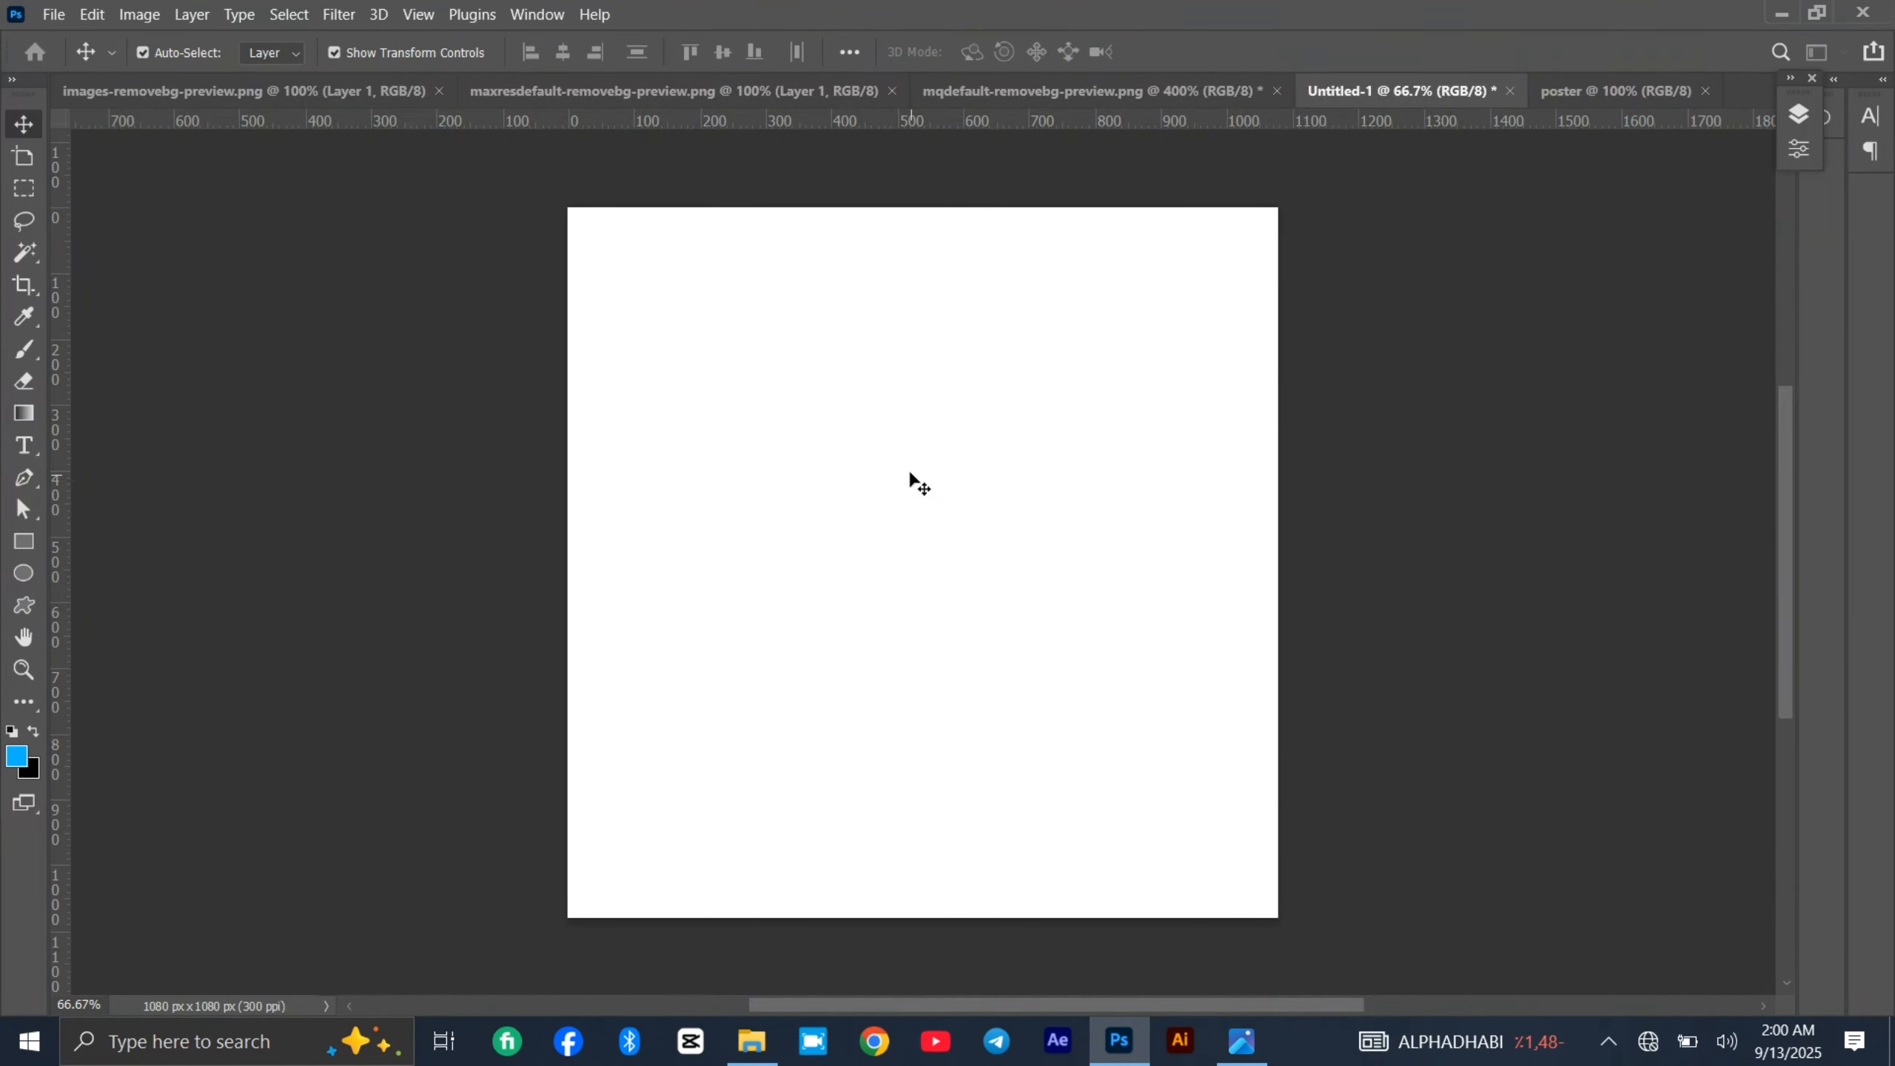
- Draw a rectangle about 1085 x 560 px over the lower half of the canvas and give it a solid olive-green fill
{"action": "left_click", "coordinate": [24, 543]}
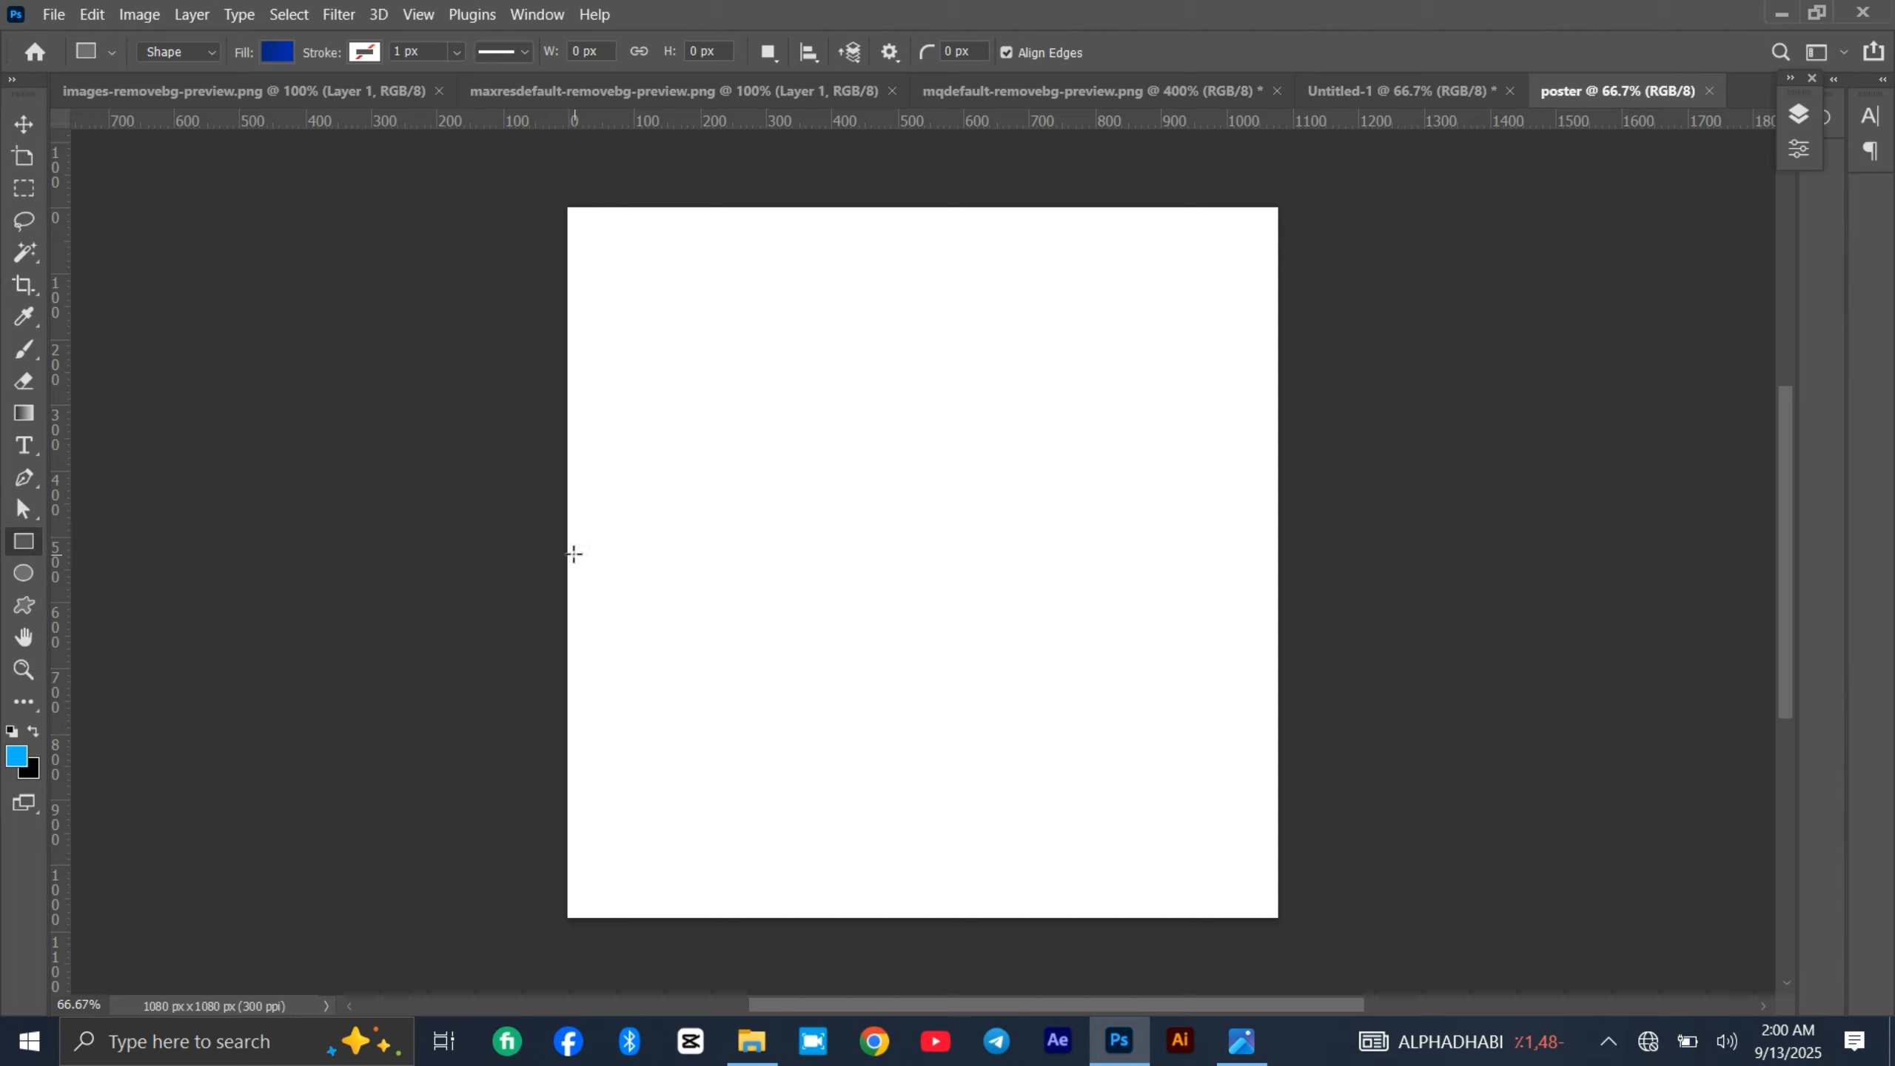
{"action": "left_click_drag", "start_coordinate": [566, 555], "coordinate": [1281, 923]}
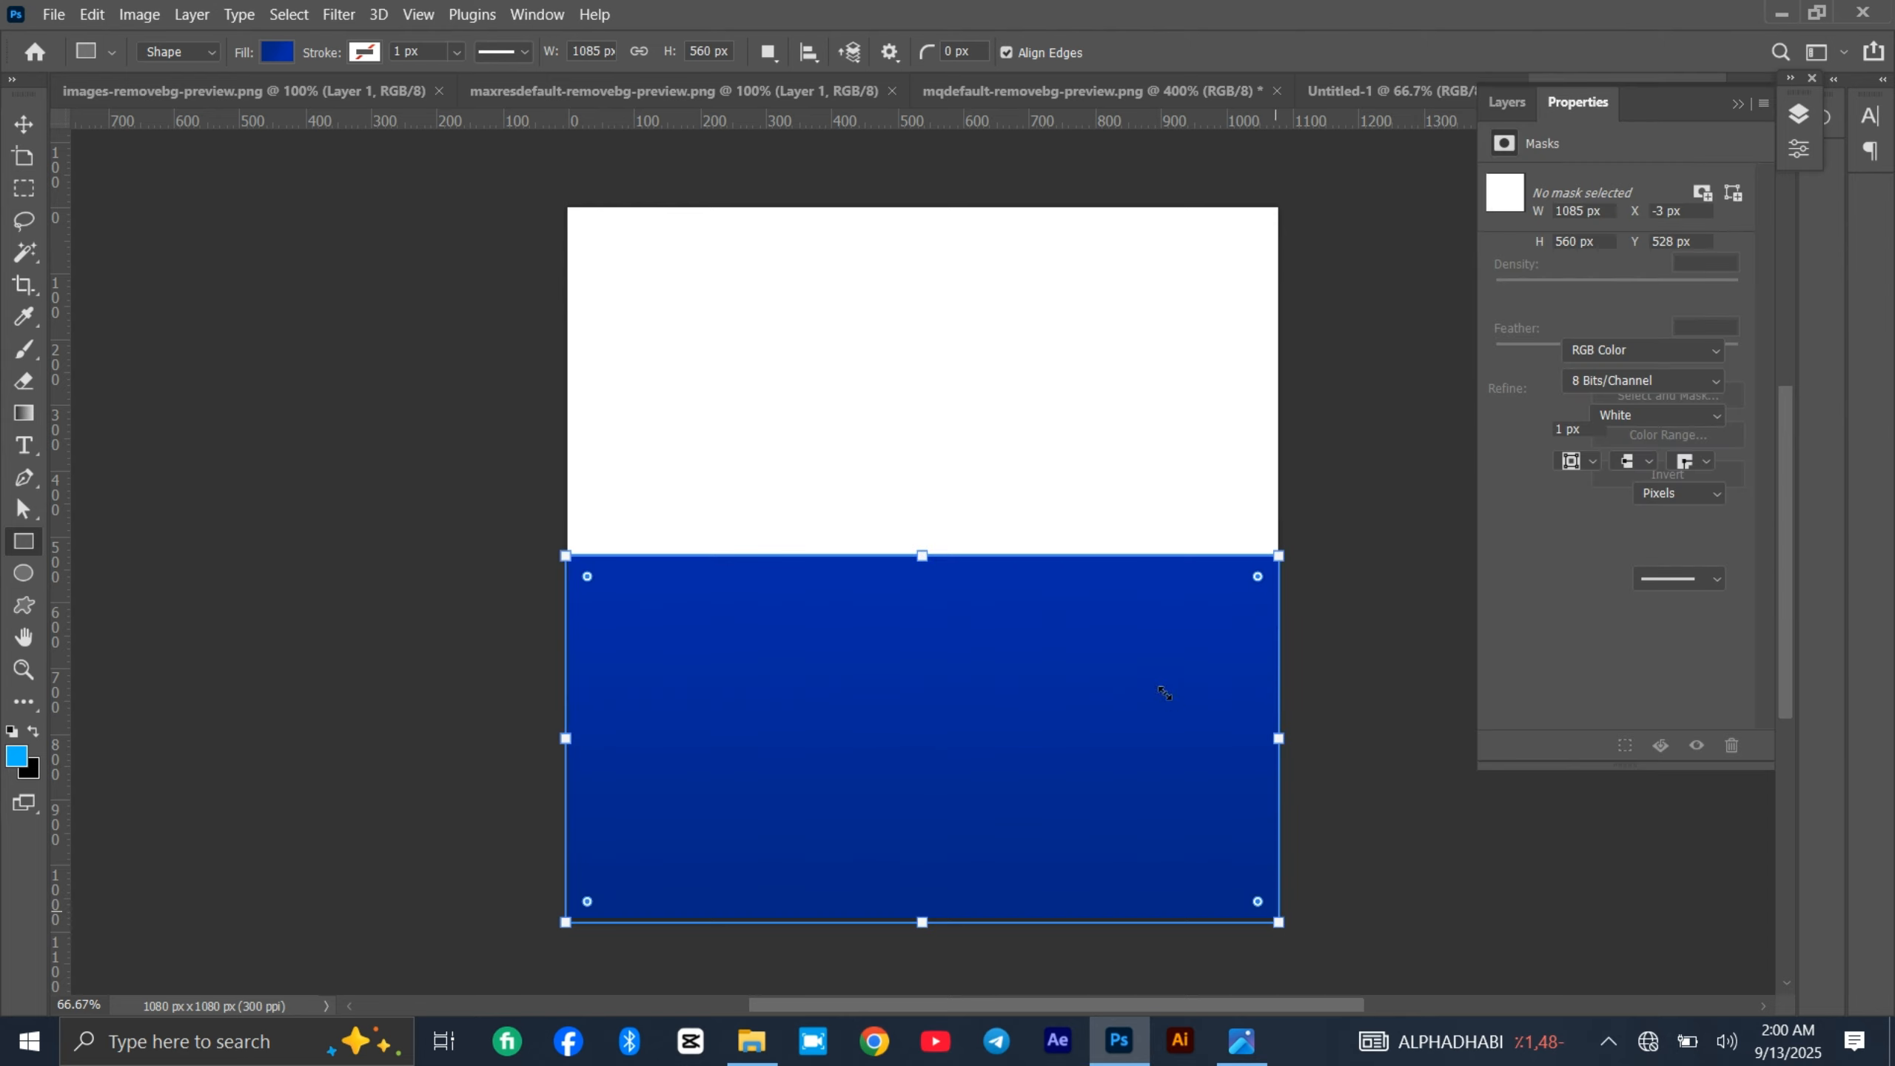
{"action": "left_click", "coordinate": [277, 52]}
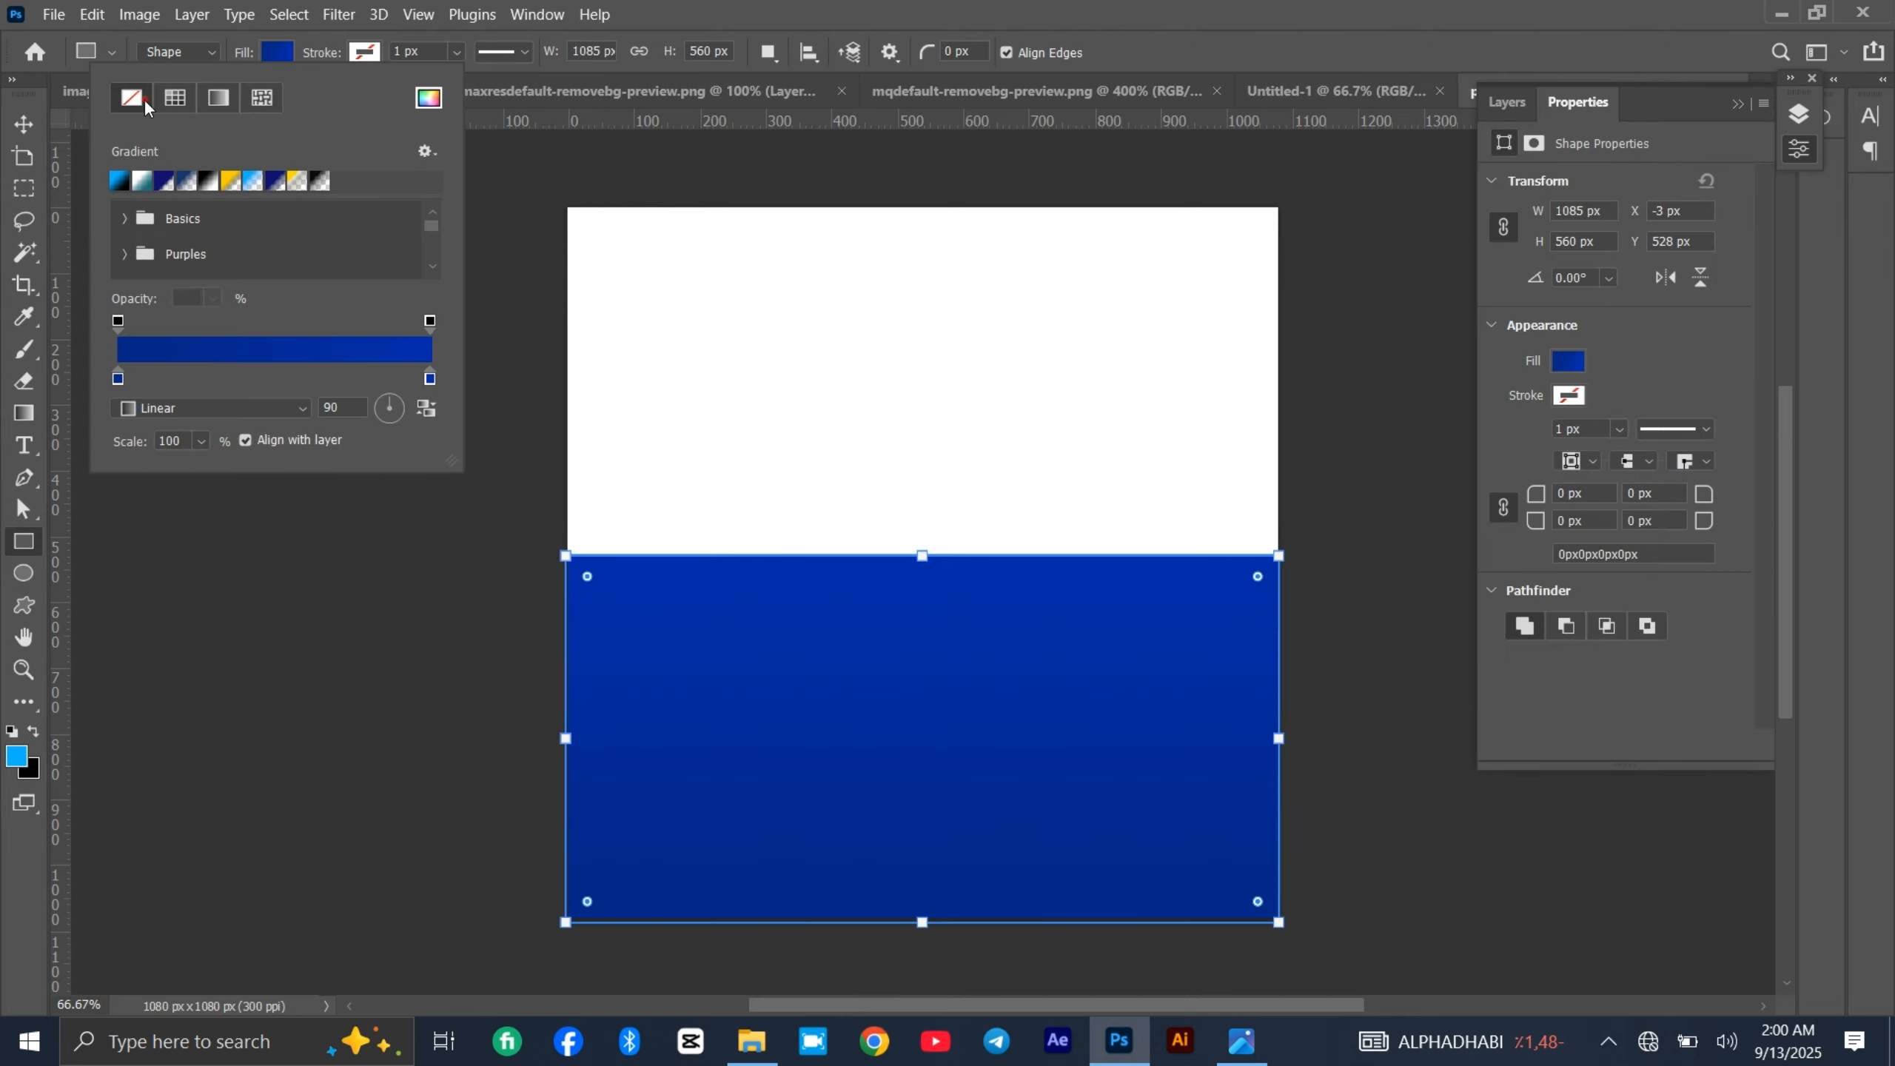
{"action": "left_click", "coordinate": [132, 98]}
{"action": "left_click", "coordinate": [189, 182]}
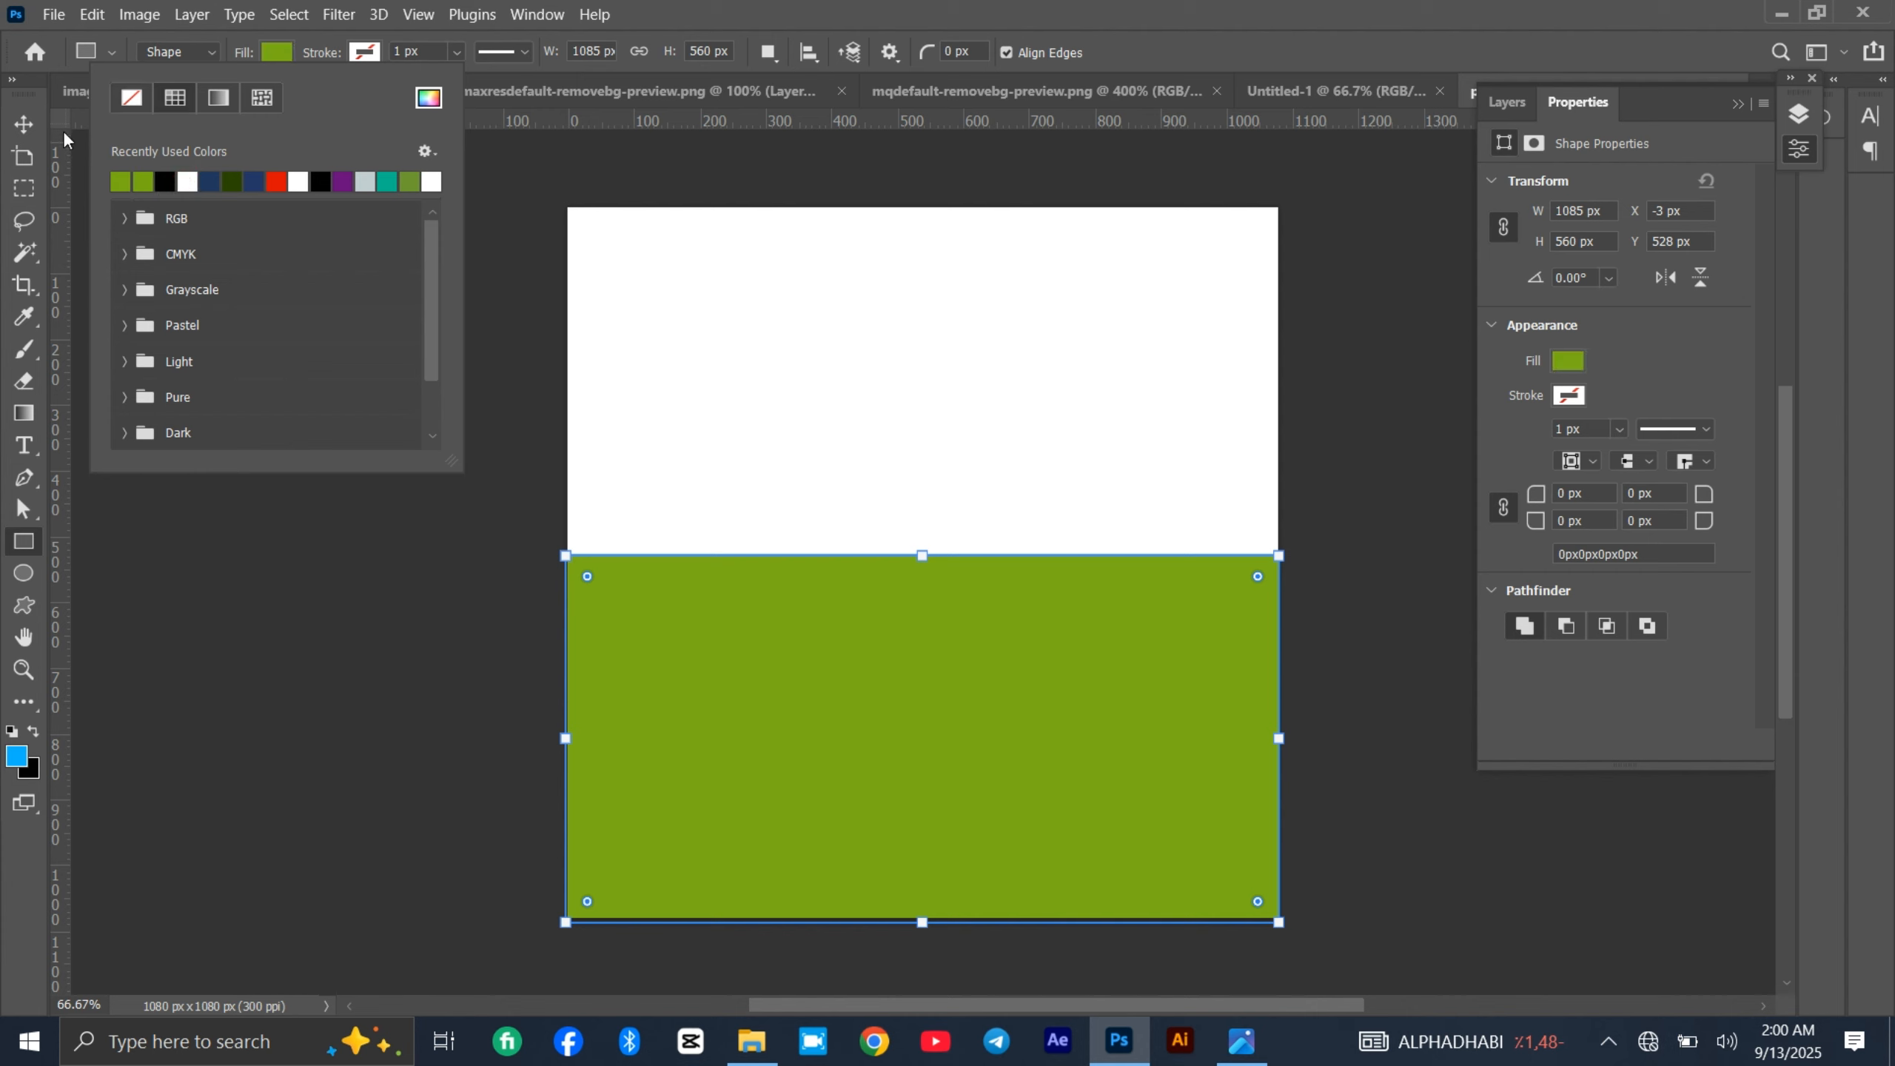
- Warp the green rectangle so its upper edge dips on the left side, and lower its upper-left corner
{"action": "left_click", "coordinate": [23, 125]}
{"action": "left_click", "coordinate": [24, 124]}
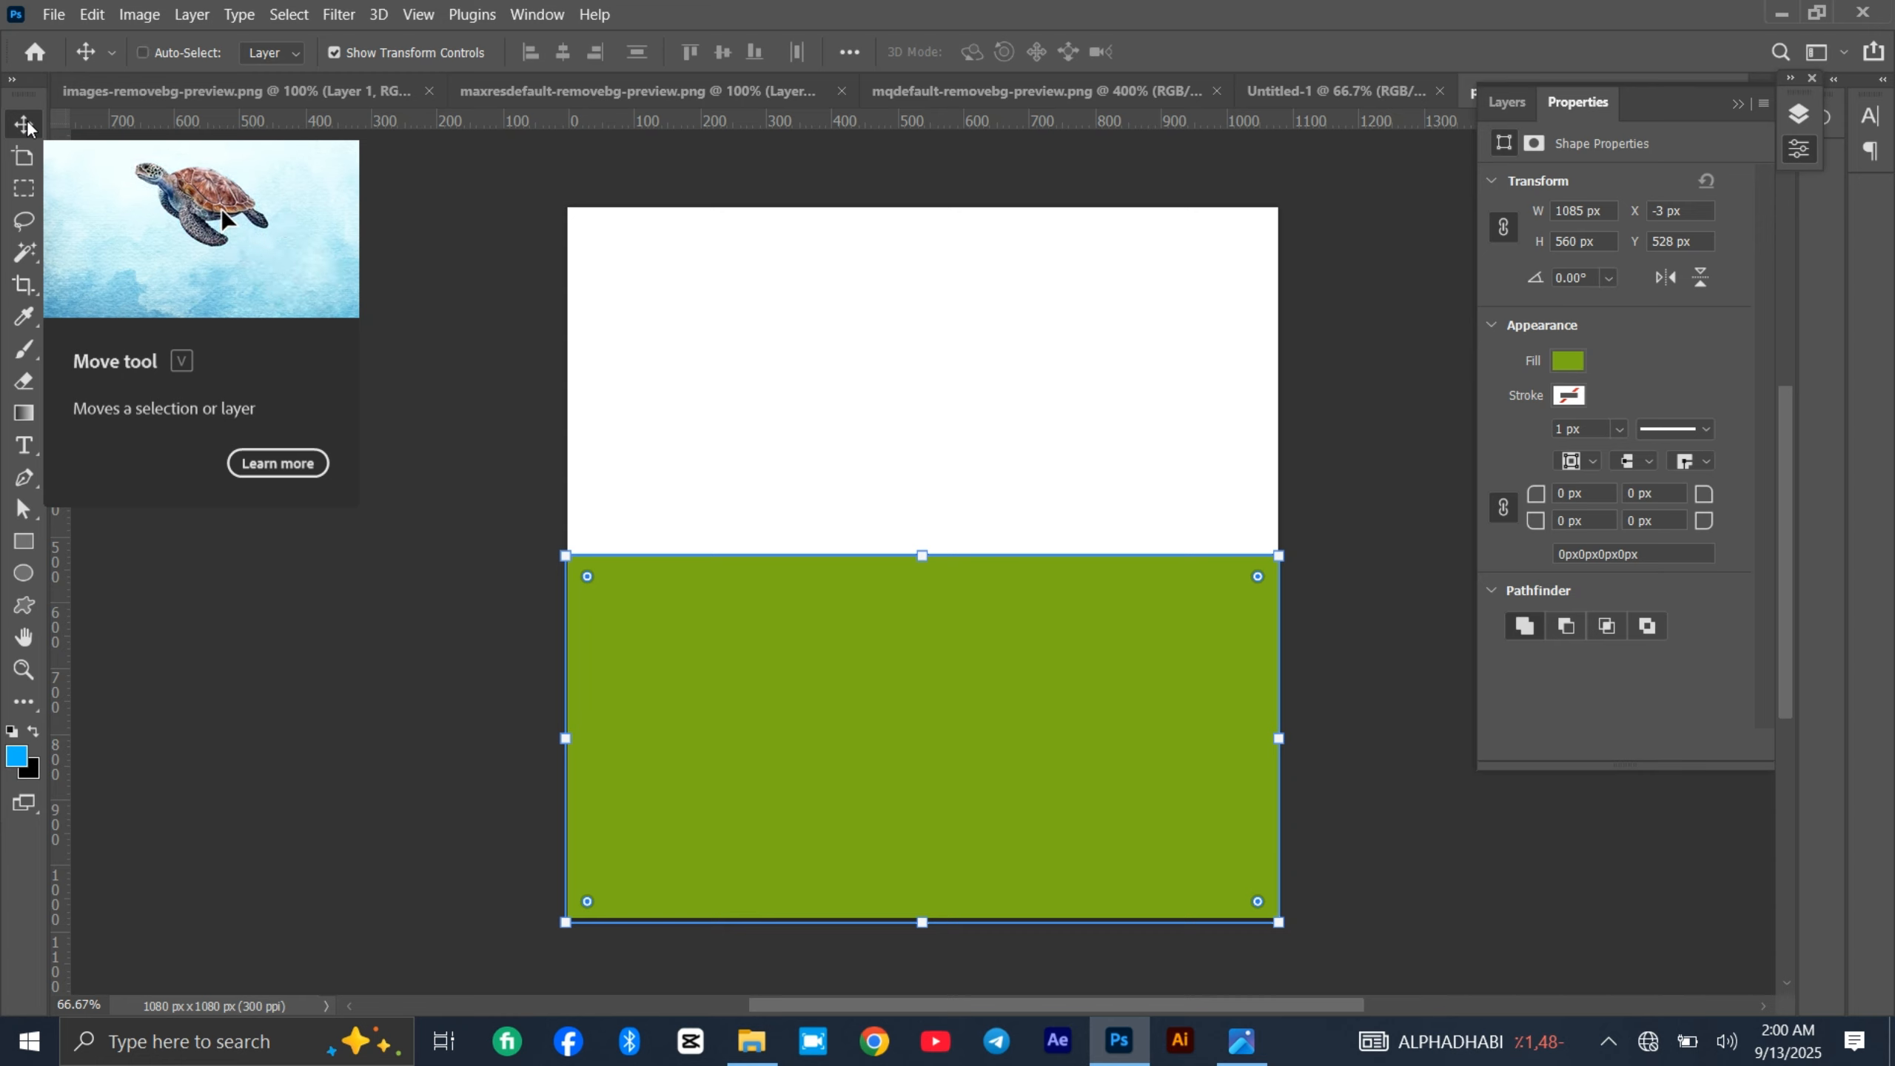
{"action": "key", "text": "ctrl+t"}
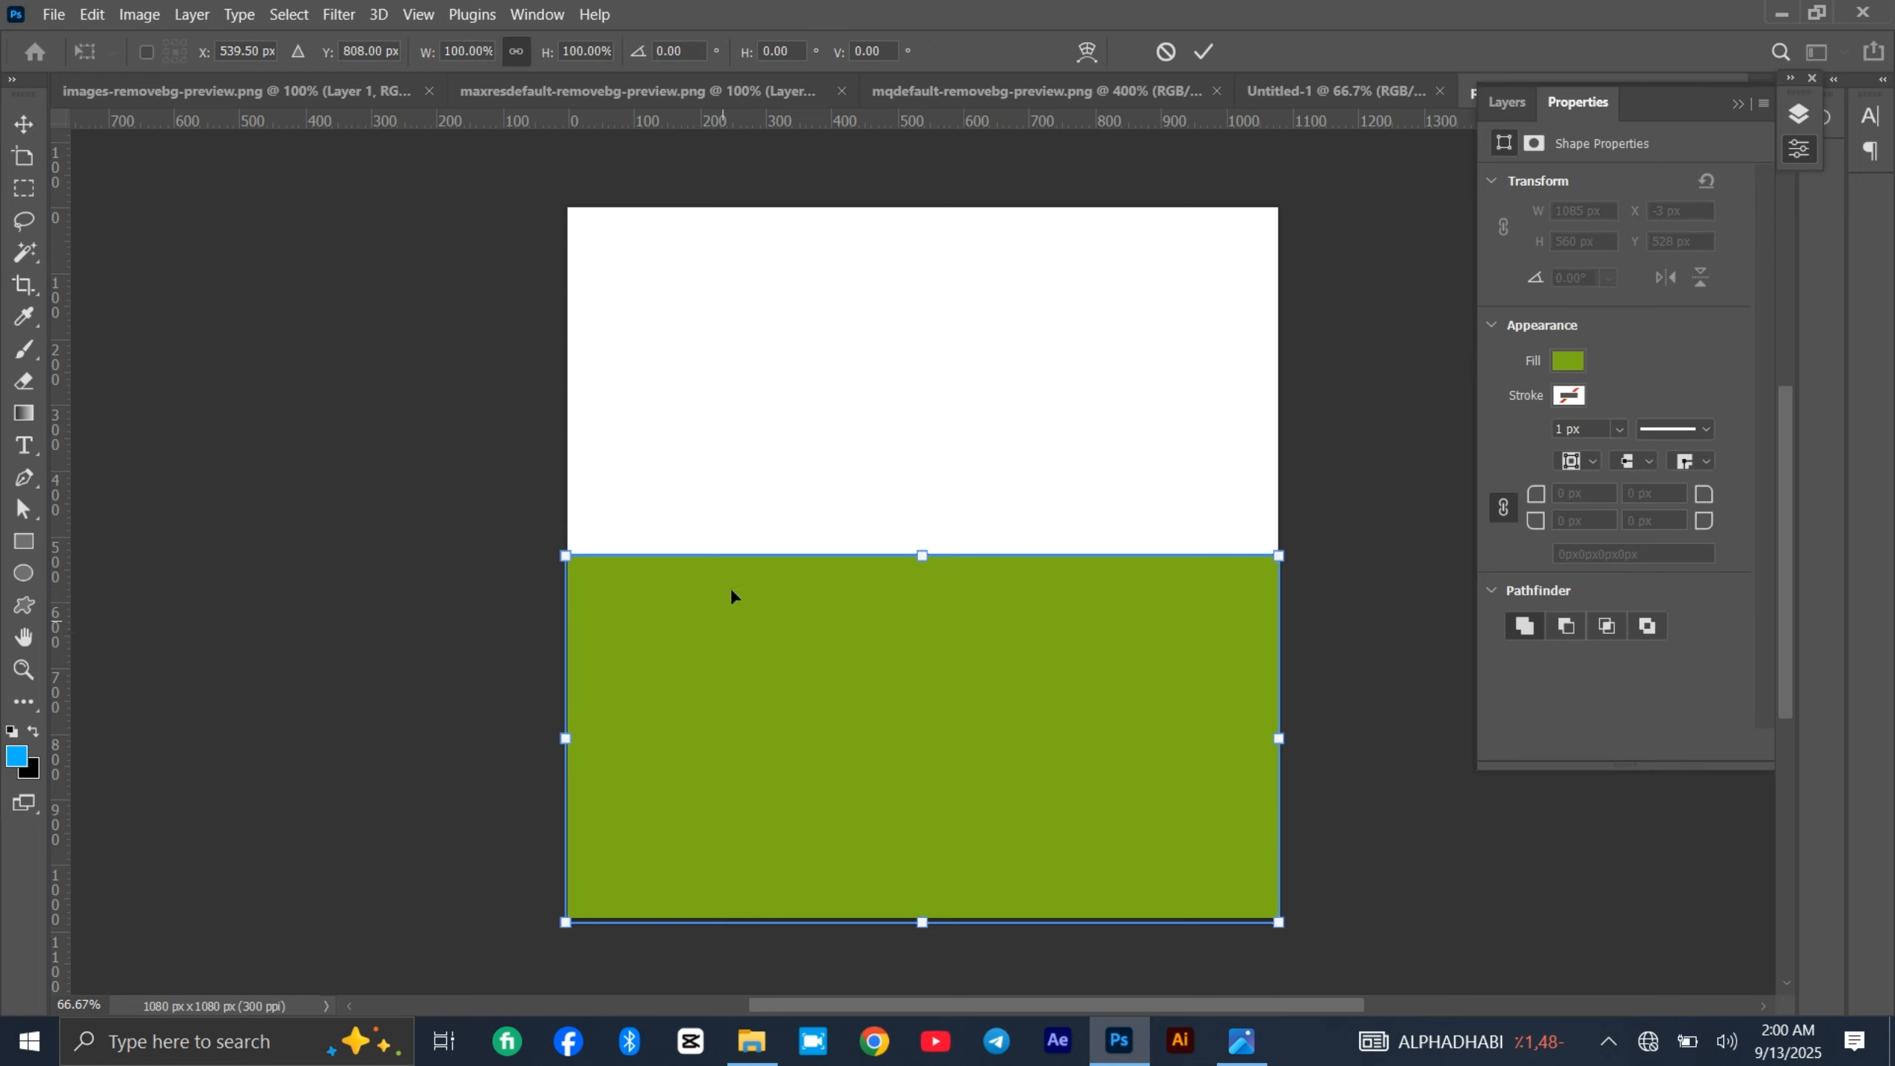
{"action": "left_click", "coordinate": [1089, 53]}
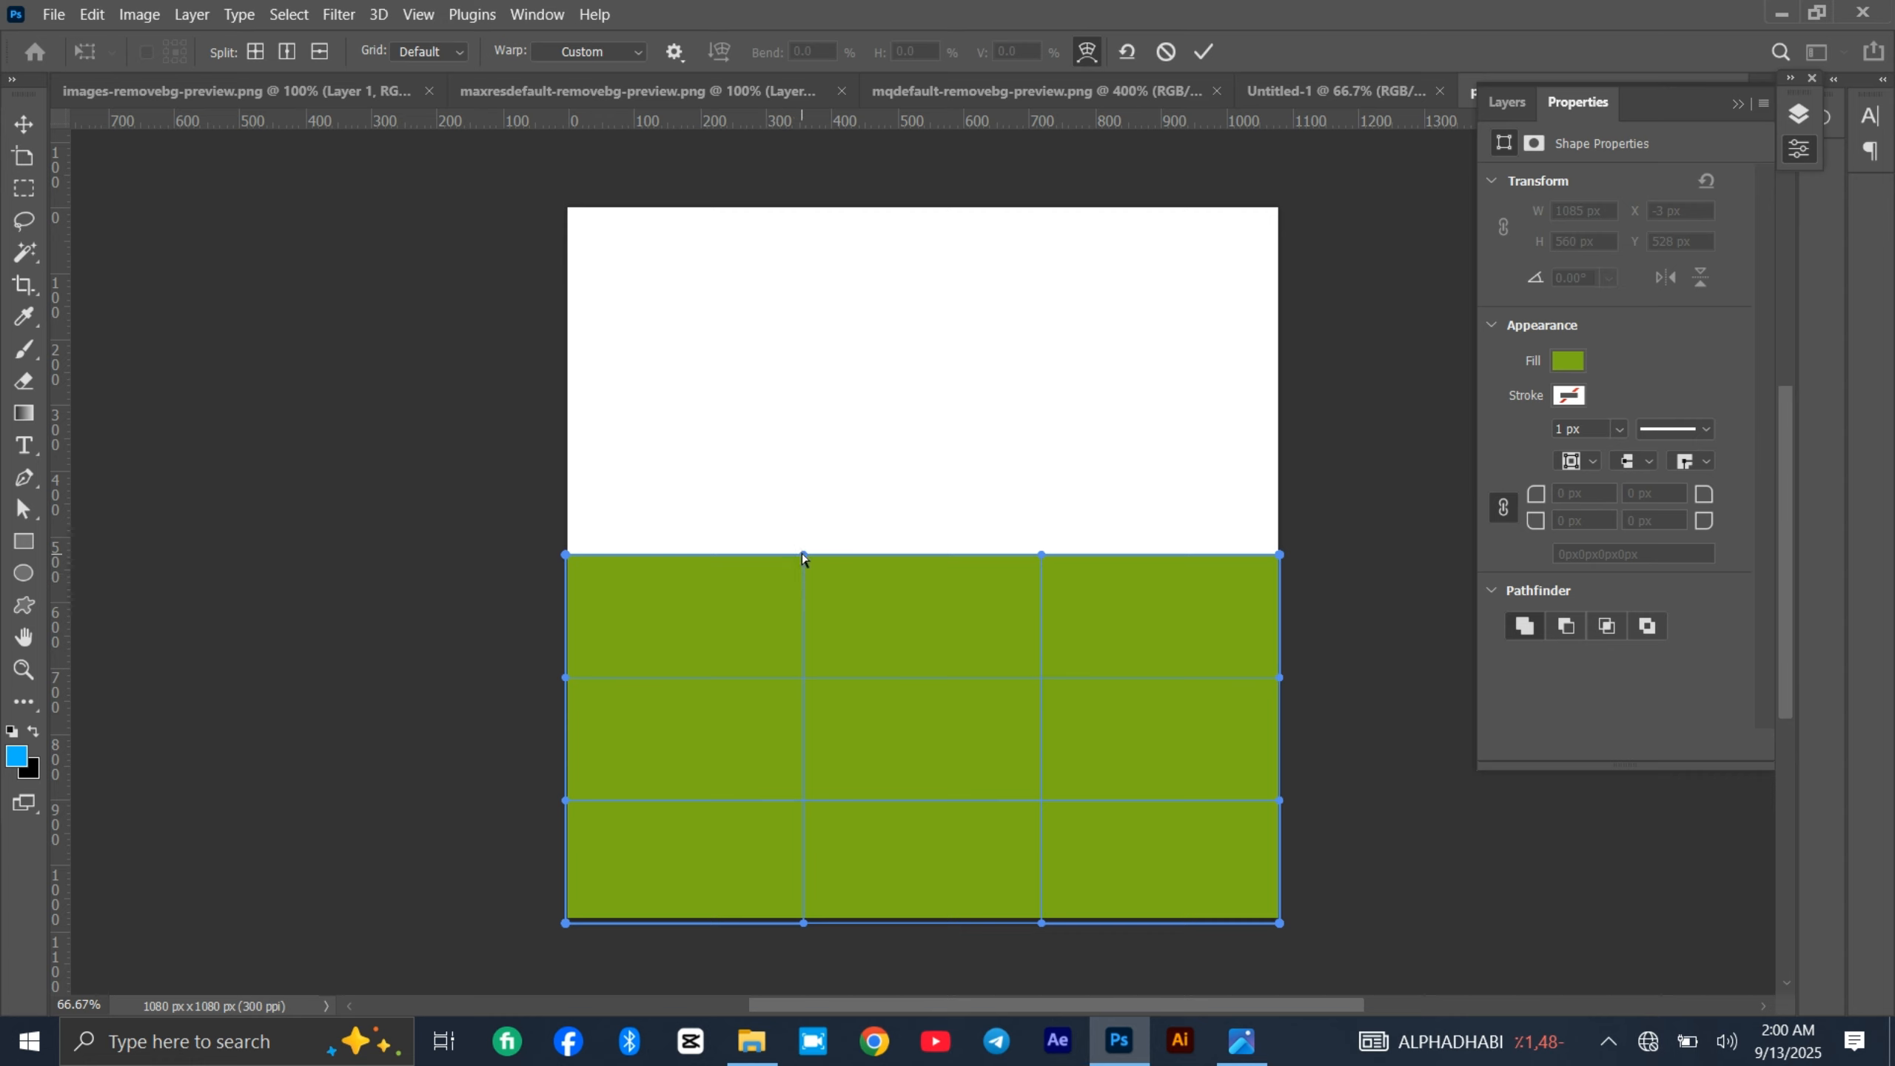
{"action": "left_click_drag", "start_coordinate": [803, 553], "coordinate": [730, 901]}
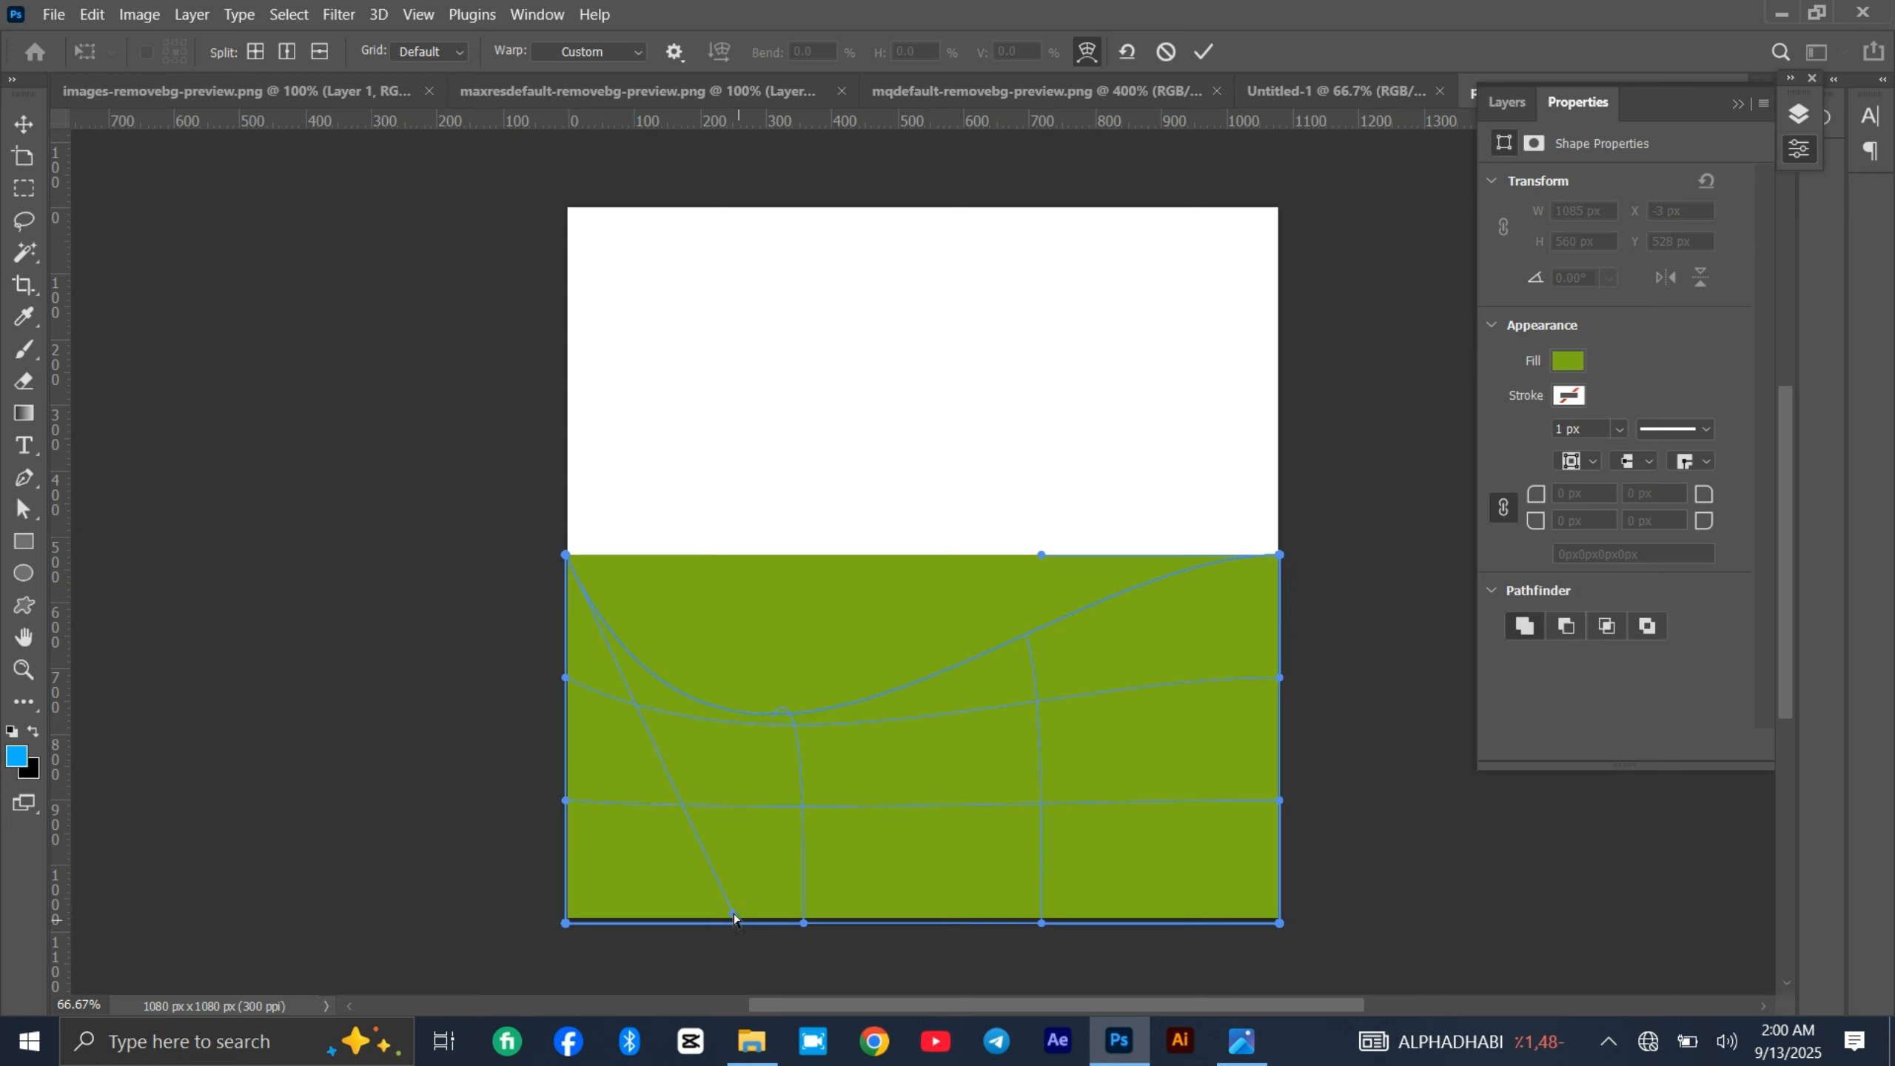
{"action": "left_click_drag", "start_coordinate": [733, 917], "coordinate": [734, 916]}
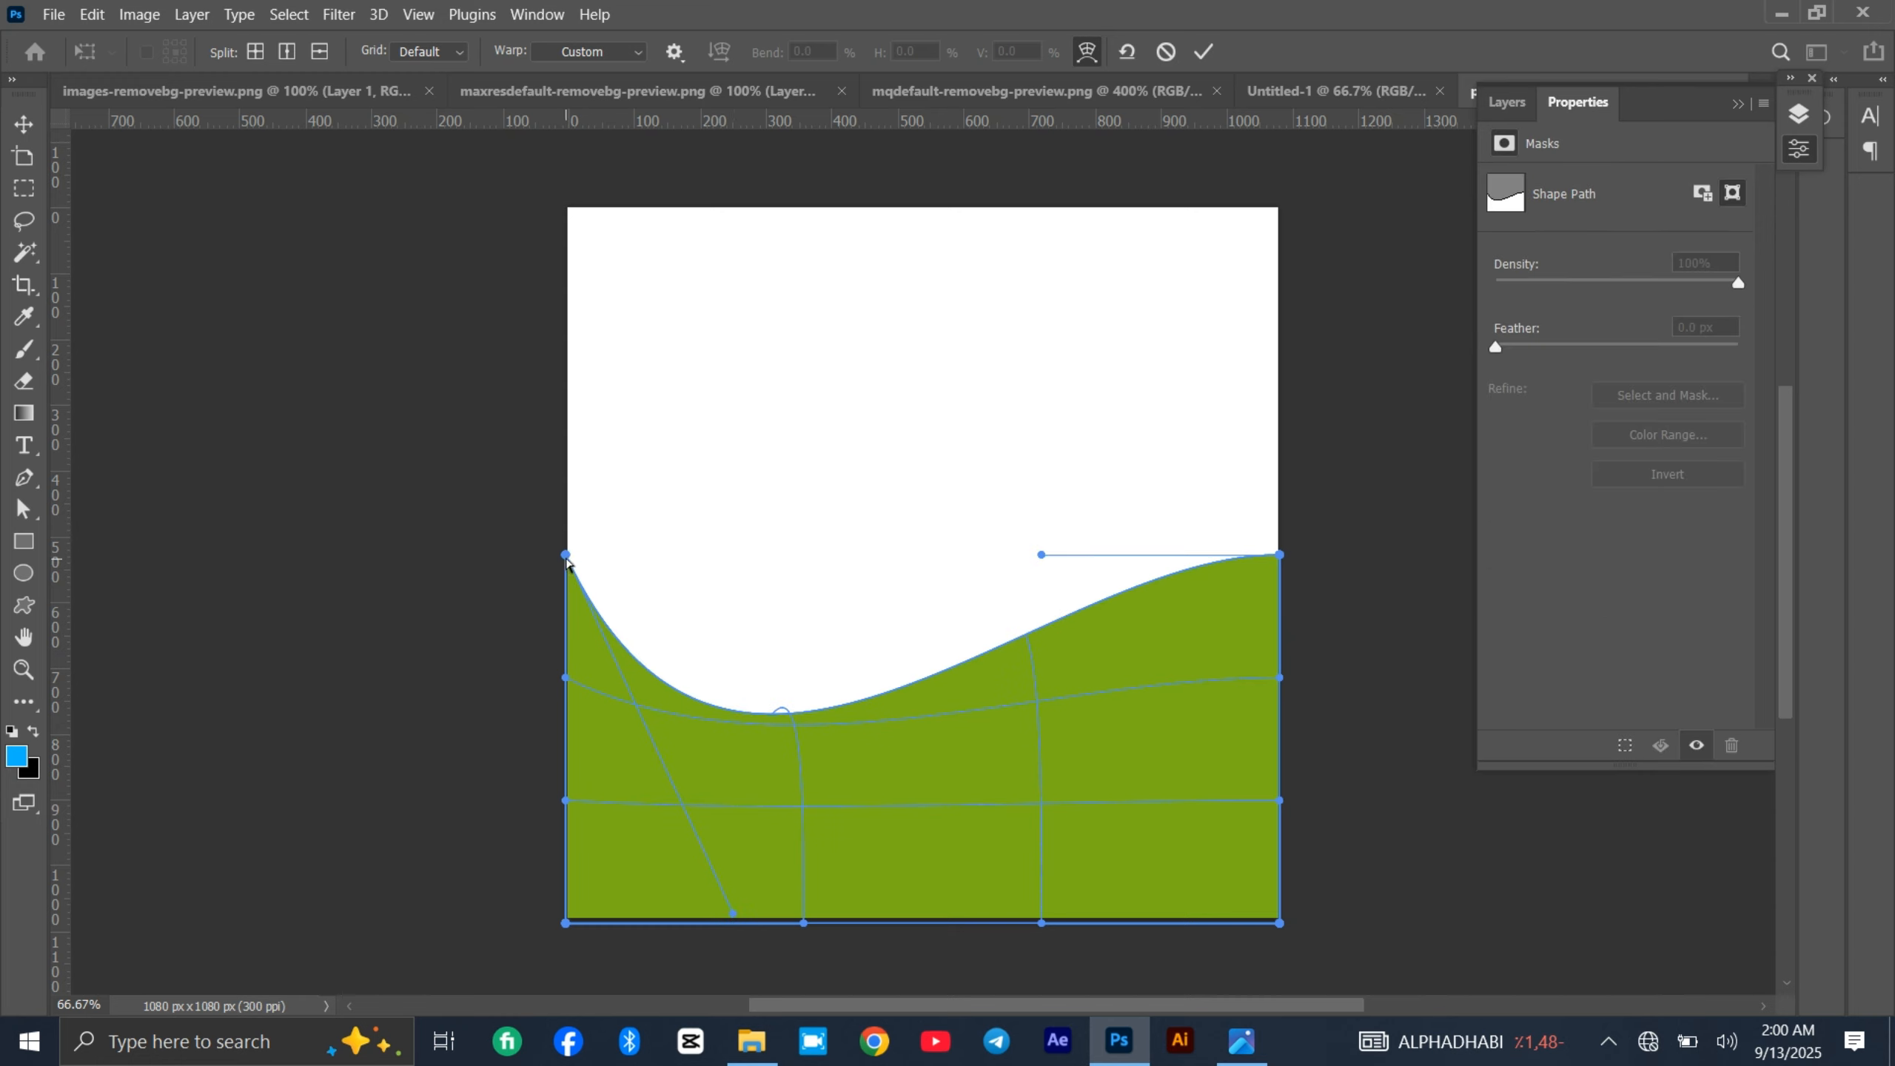
{"action": "left_click_drag", "start_coordinate": [568, 564], "coordinate": [567, 749]}
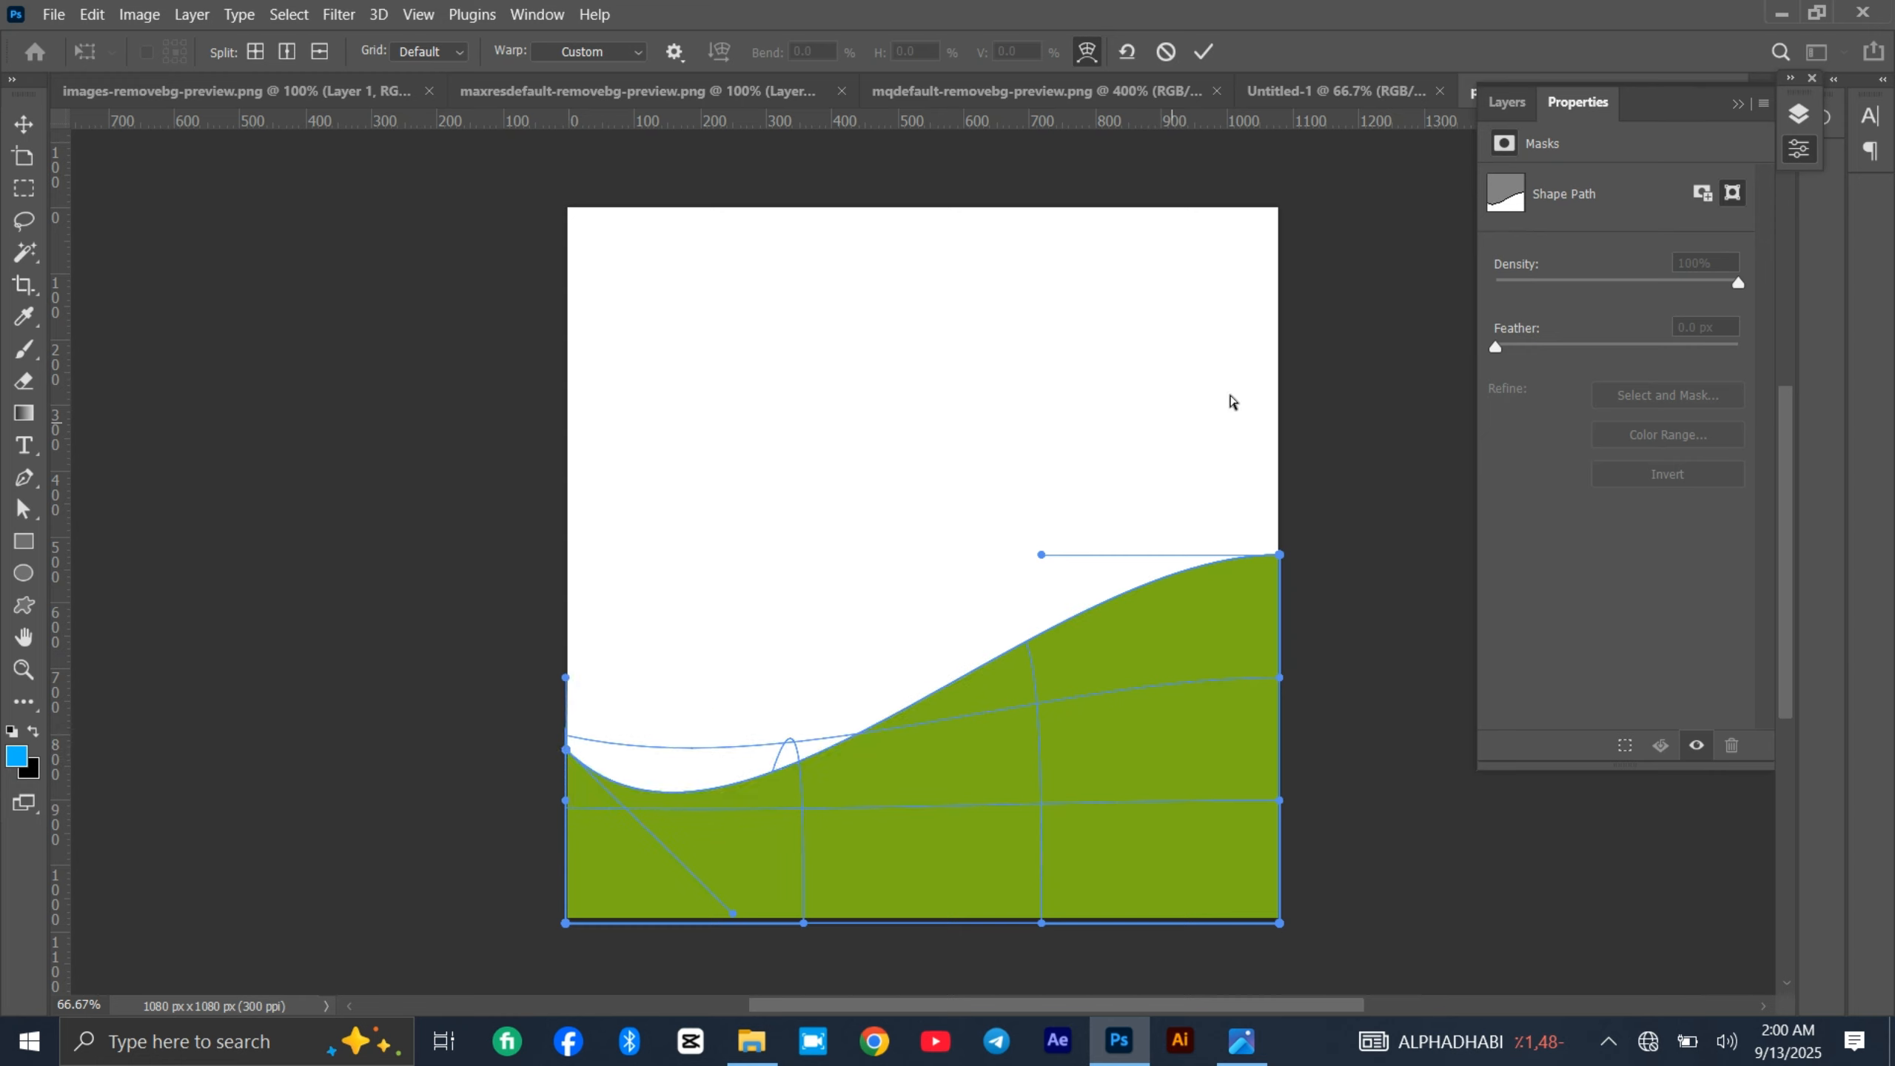
- Lower the green shape's upper-right corner, bend the edge beside it into a rounded crest, and apply the warp
{"action": "mouse_move", "coordinate": [1043, 557]}
{"action": "left_mouse_down"}
{"action": "mouse_move", "coordinate": [1068, 674]}
{"action": "mouse_move", "coordinate": [1042, 591]}
{"action": "left_mouse_up"}
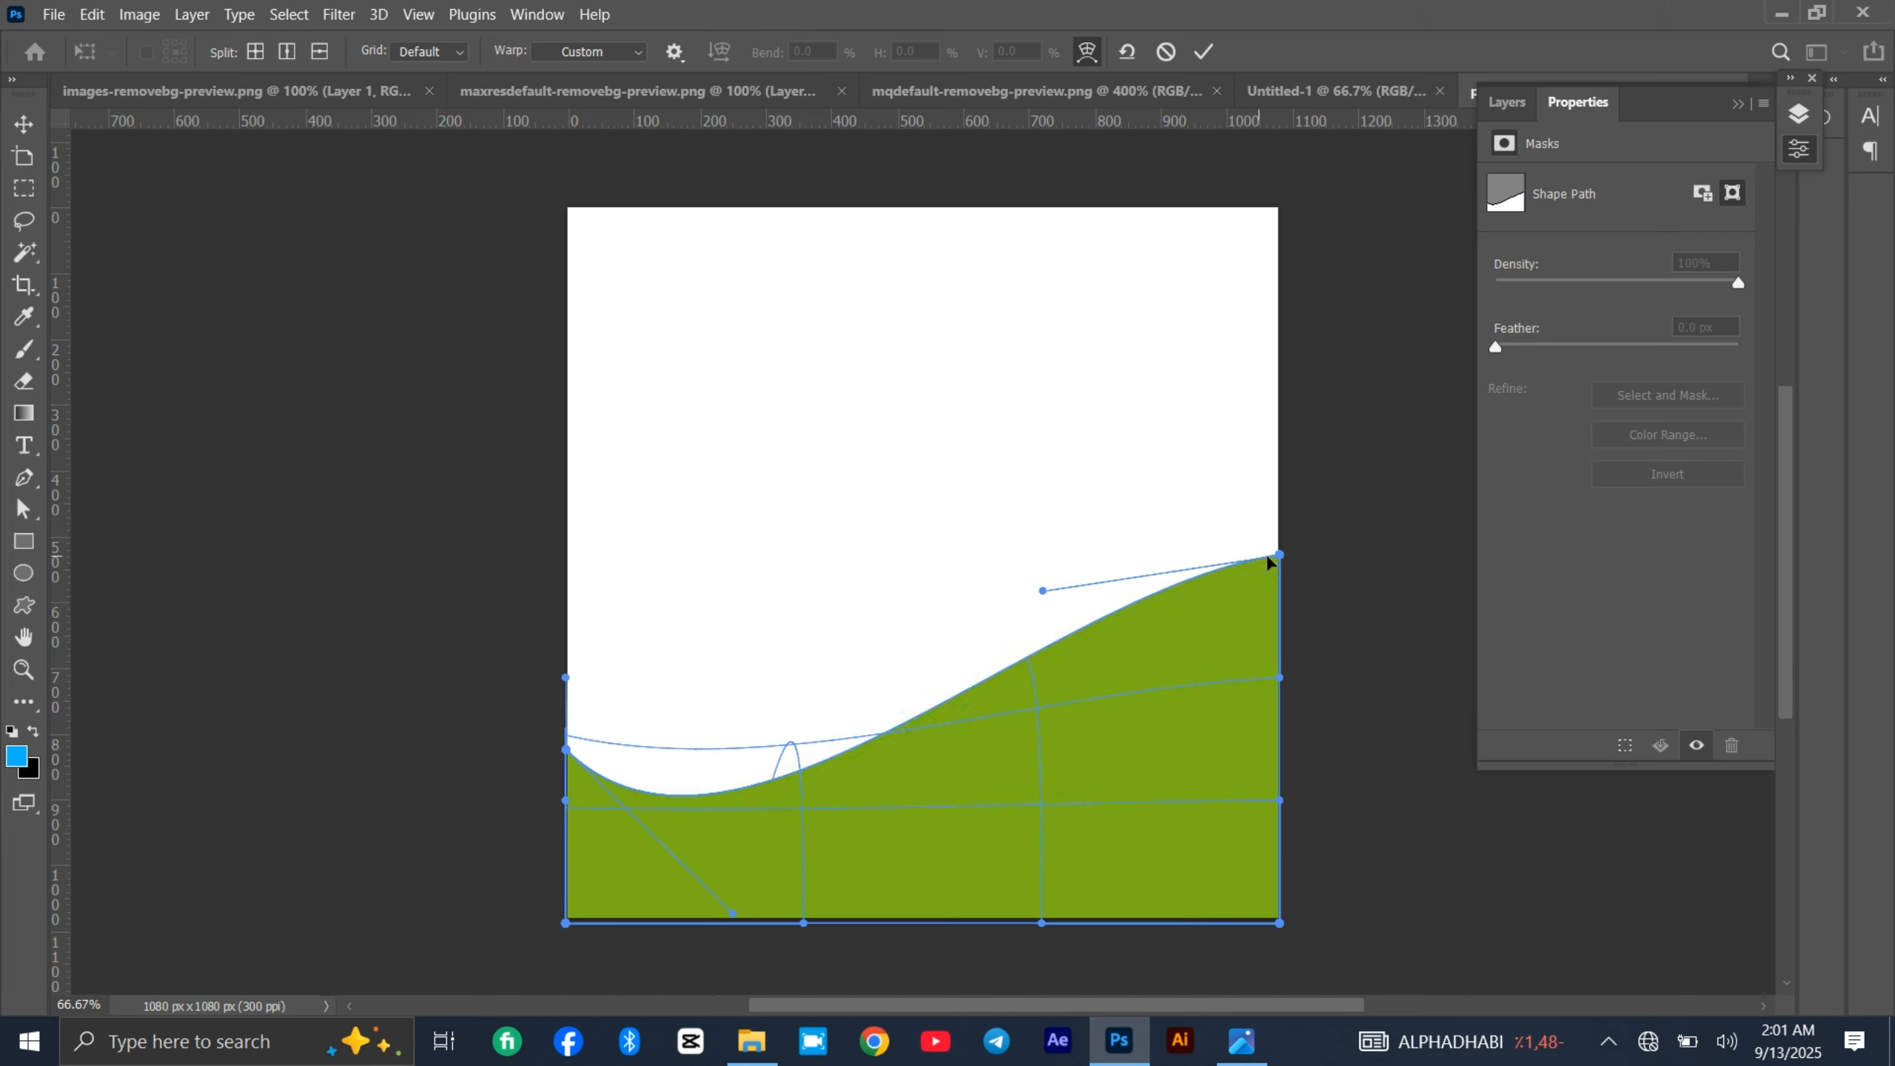
{"action": "left_click_drag", "start_coordinate": [1281, 558], "coordinate": [1278, 683]}
{"action": "left_click_drag", "start_coordinate": [1043, 591], "coordinate": [1034, 551]}
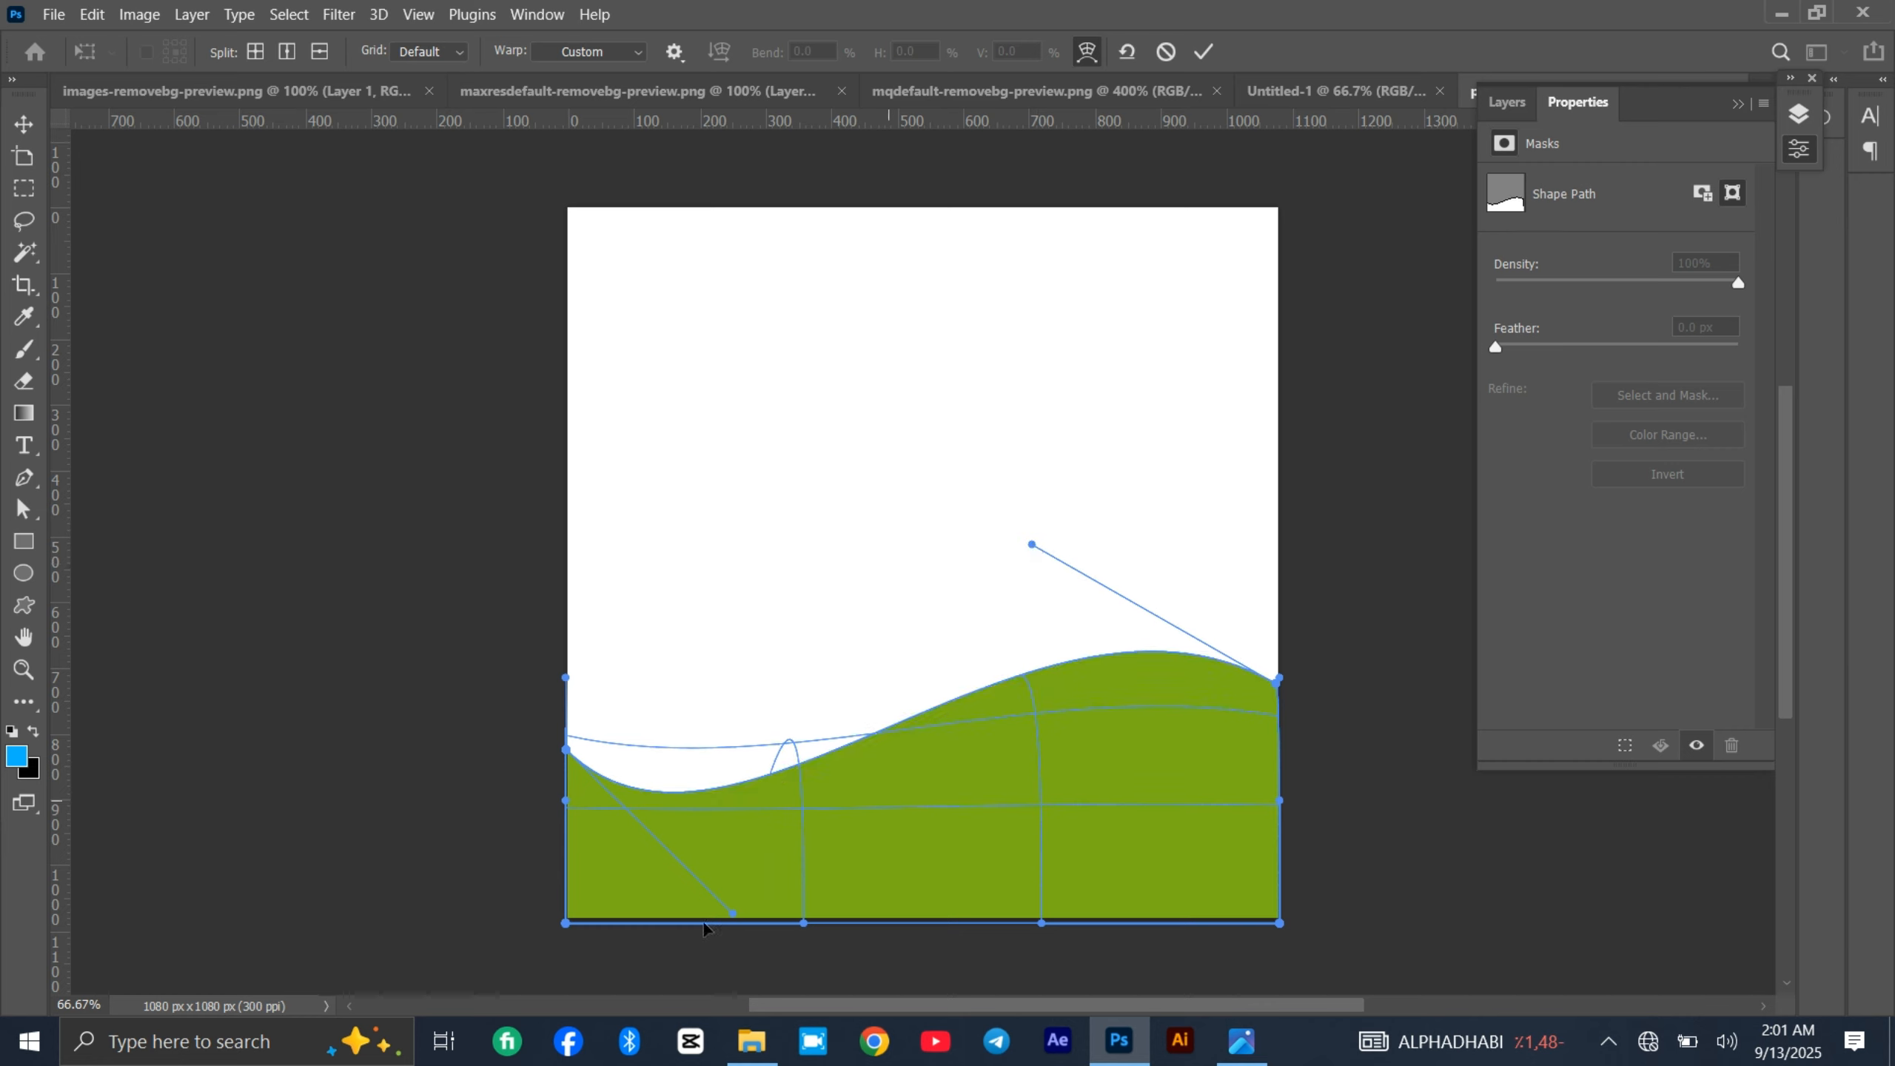
{"action": "mouse_move", "coordinate": [736, 917]}
{"action": "left_mouse_down"}
{"action": "mouse_move", "coordinate": [765, 884]}
{"action": "mouse_move", "coordinate": [721, 925]}
{"action": "left_mouse_up"}
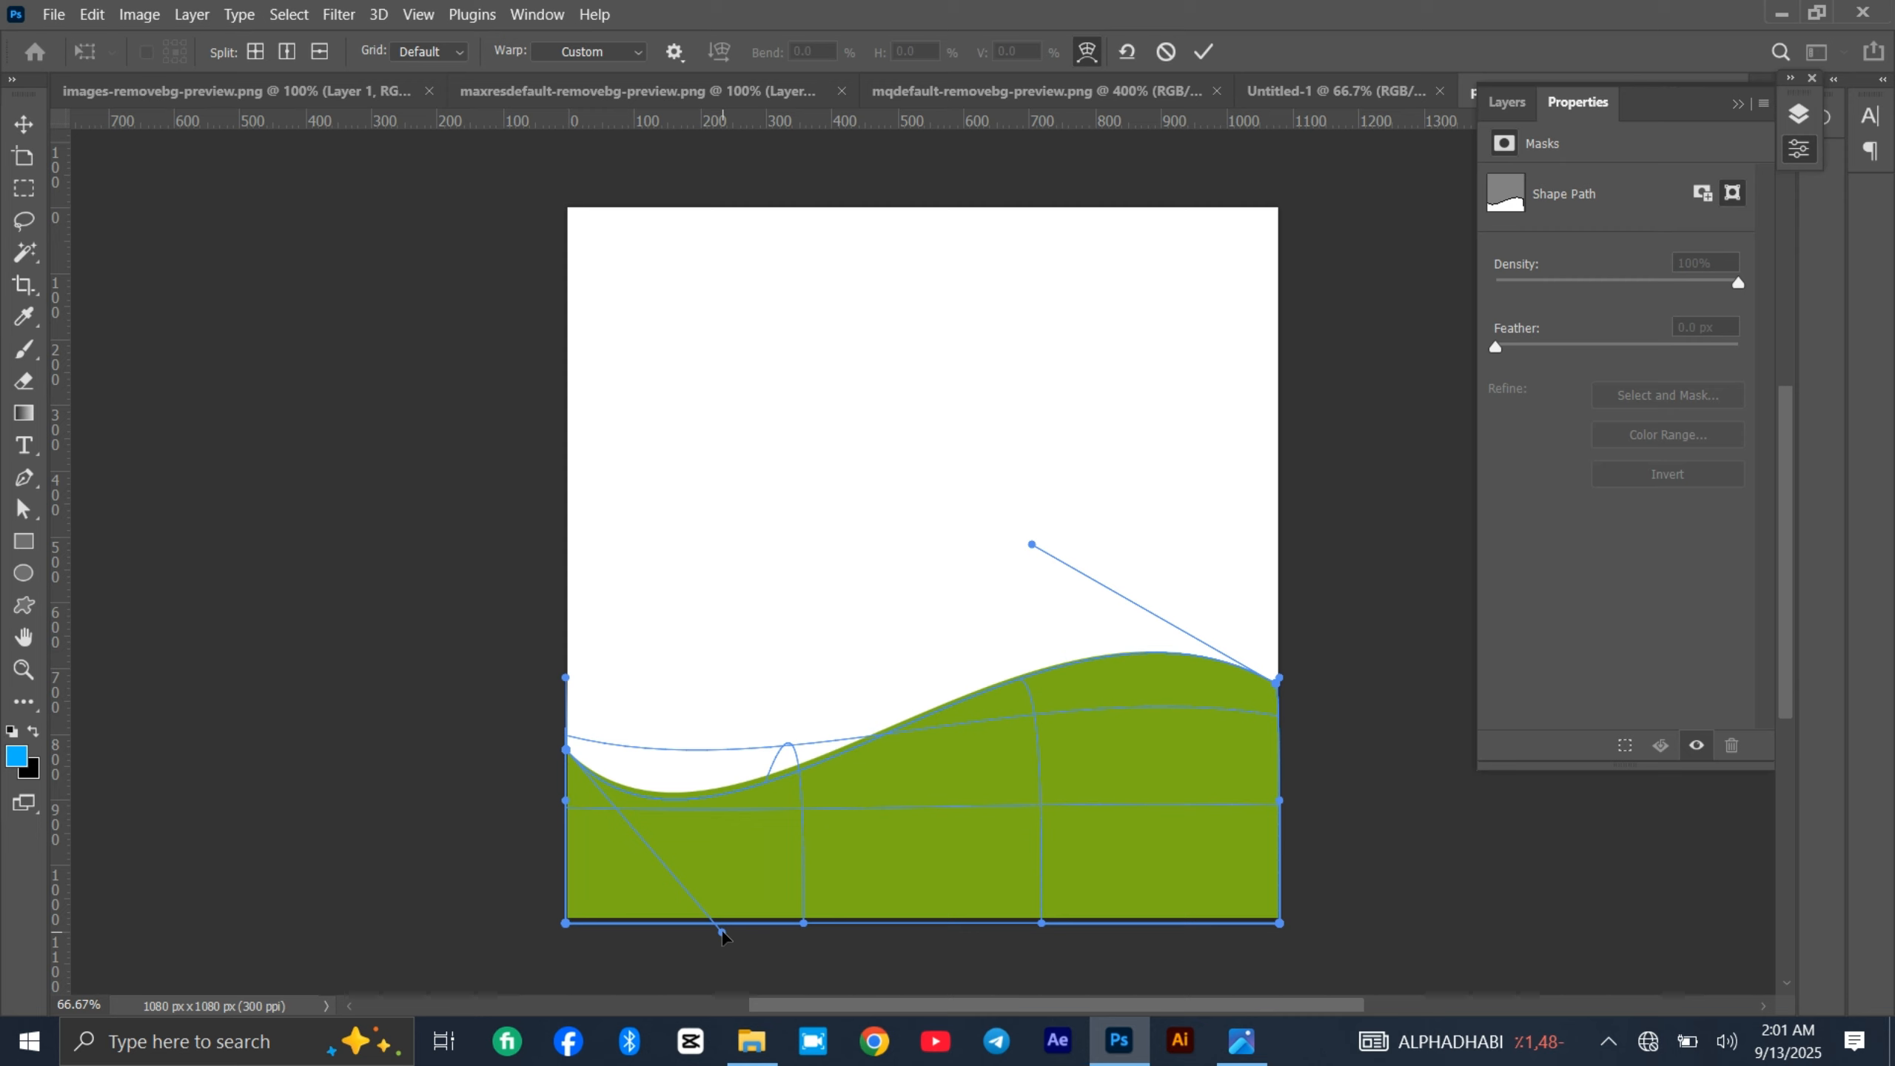
{"action": "key", "text": "Return"}
- Duplicate the green wave slightly above the original and fill the copy with black
{"action": "left_click_drag", "start_coordinate": [950, 850], "coordinate": [948, 824]}
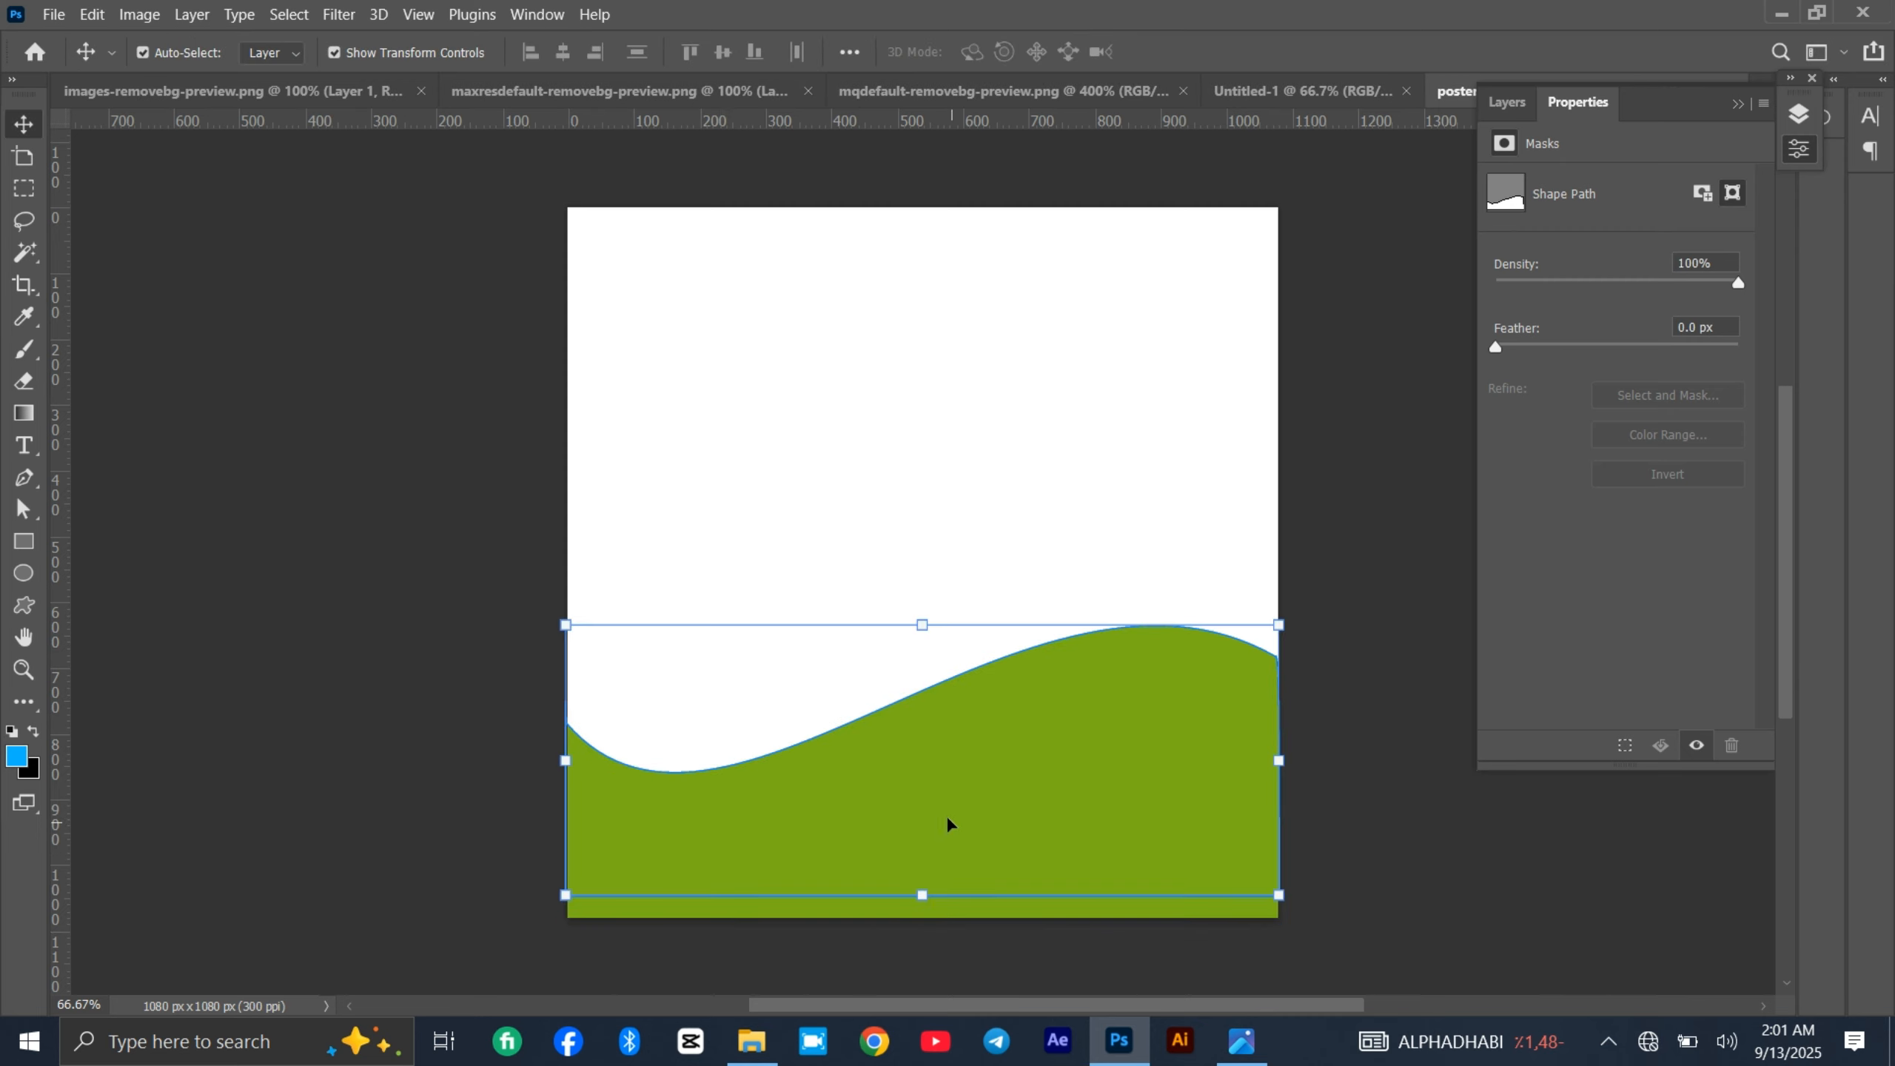
{"action": "left_click", "coordinate": [24, 541]}
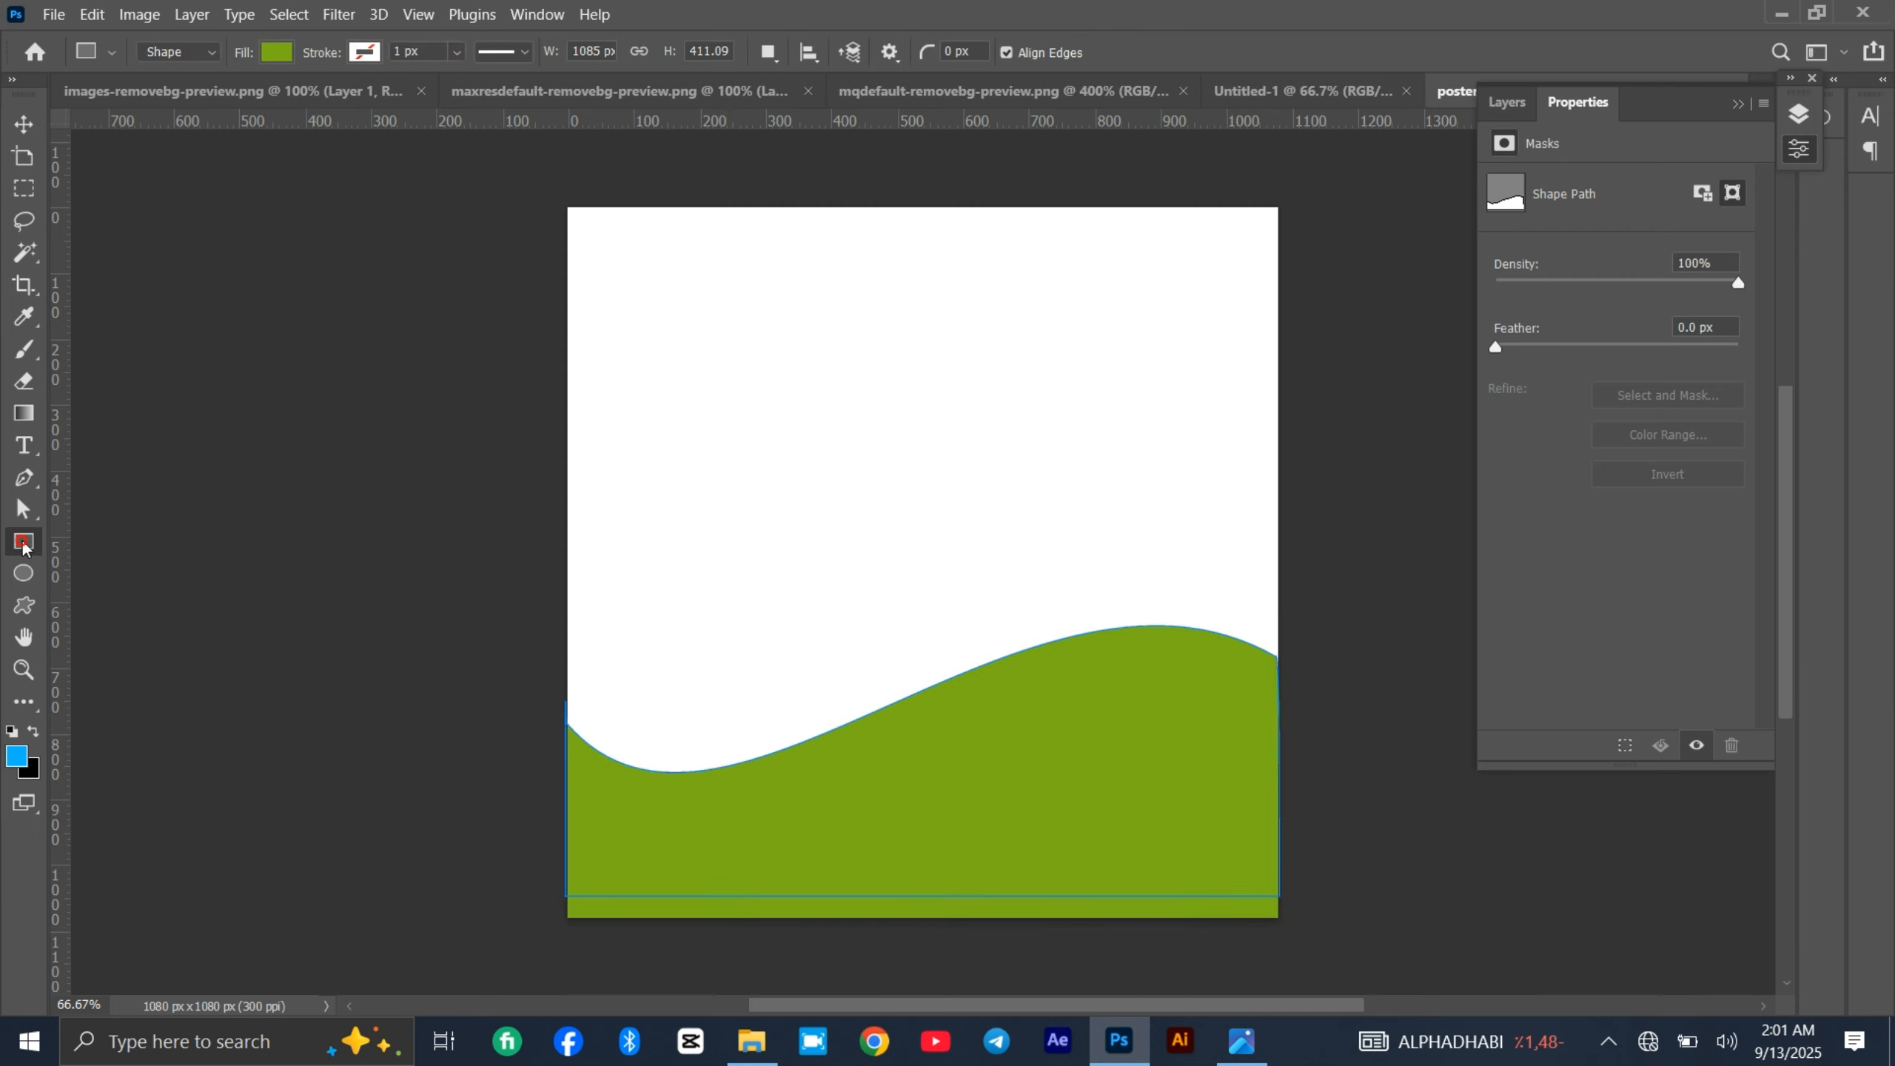
{"action": "left_click", "coordinate": [270, 56]}
{"action": "left_click", "coordinate": [173, 179]}
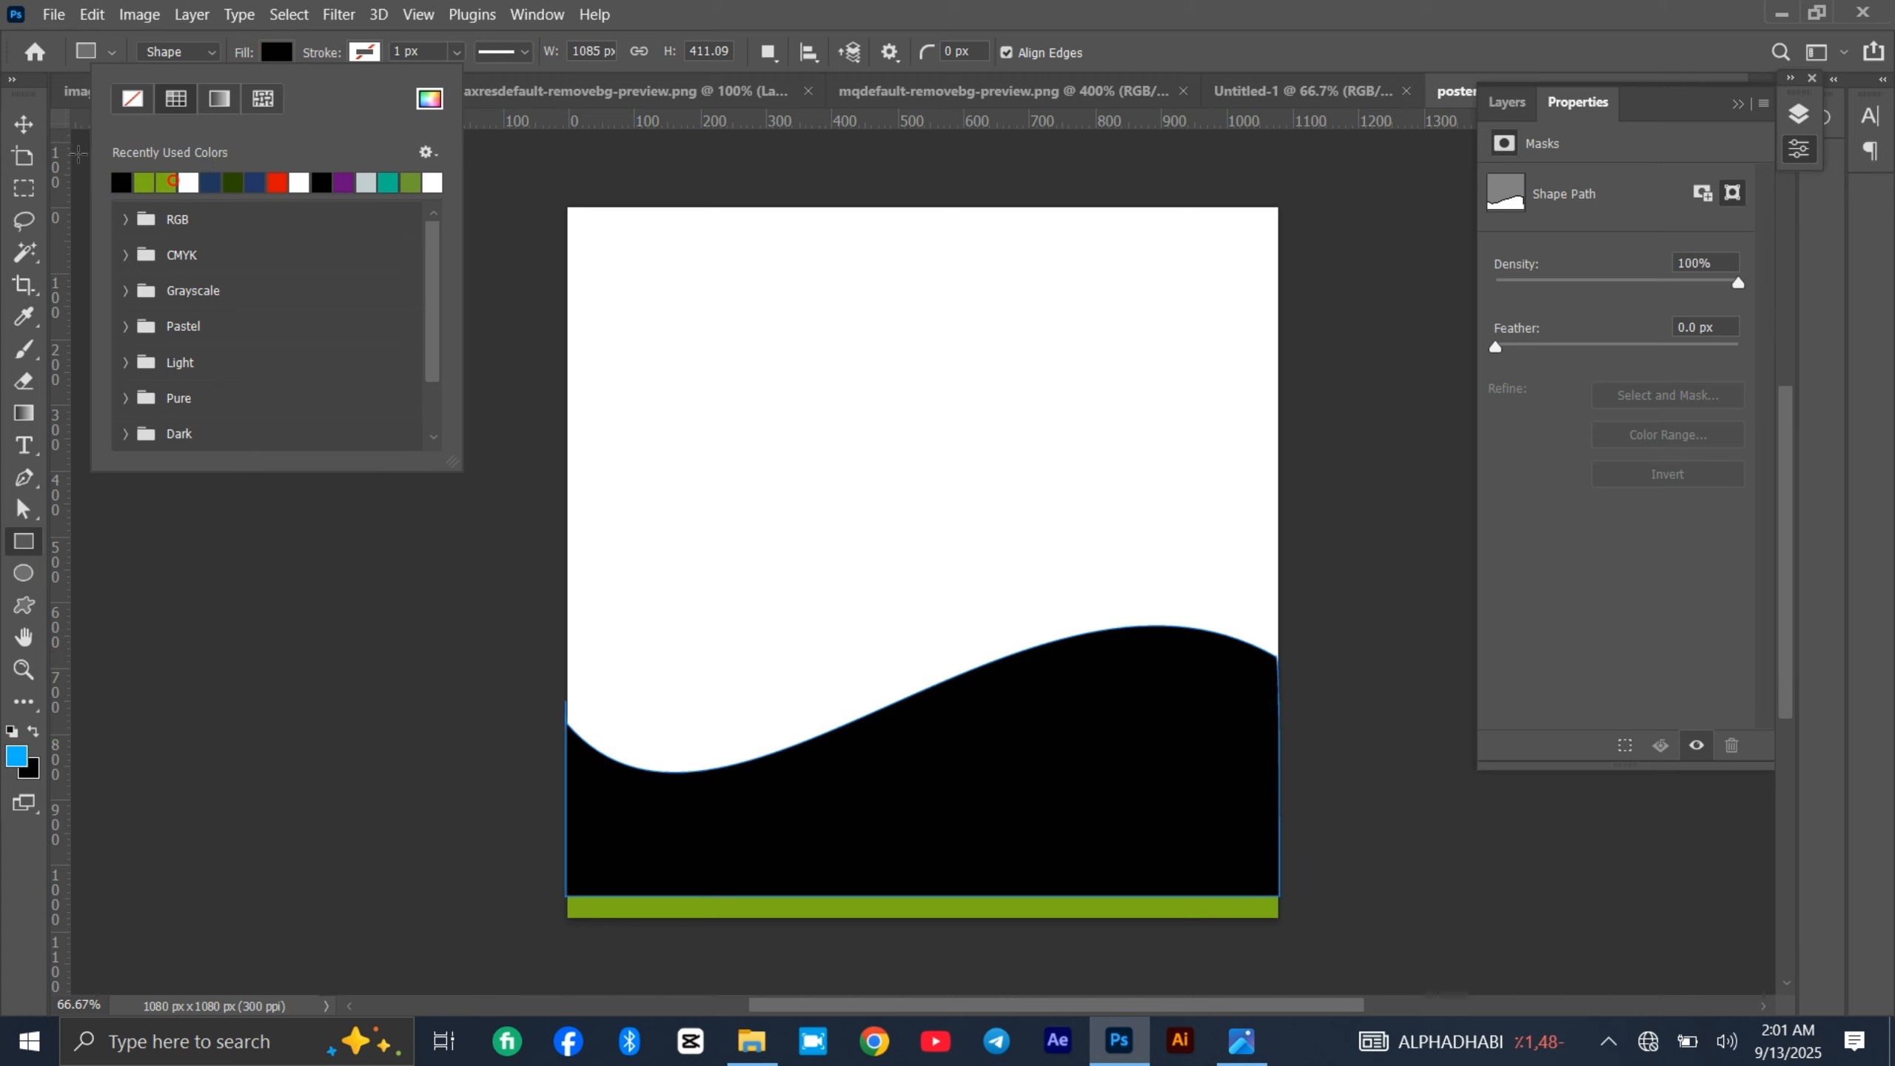
{"action": "key", "text": "Return"}
{"action": "key", "text": "v"}
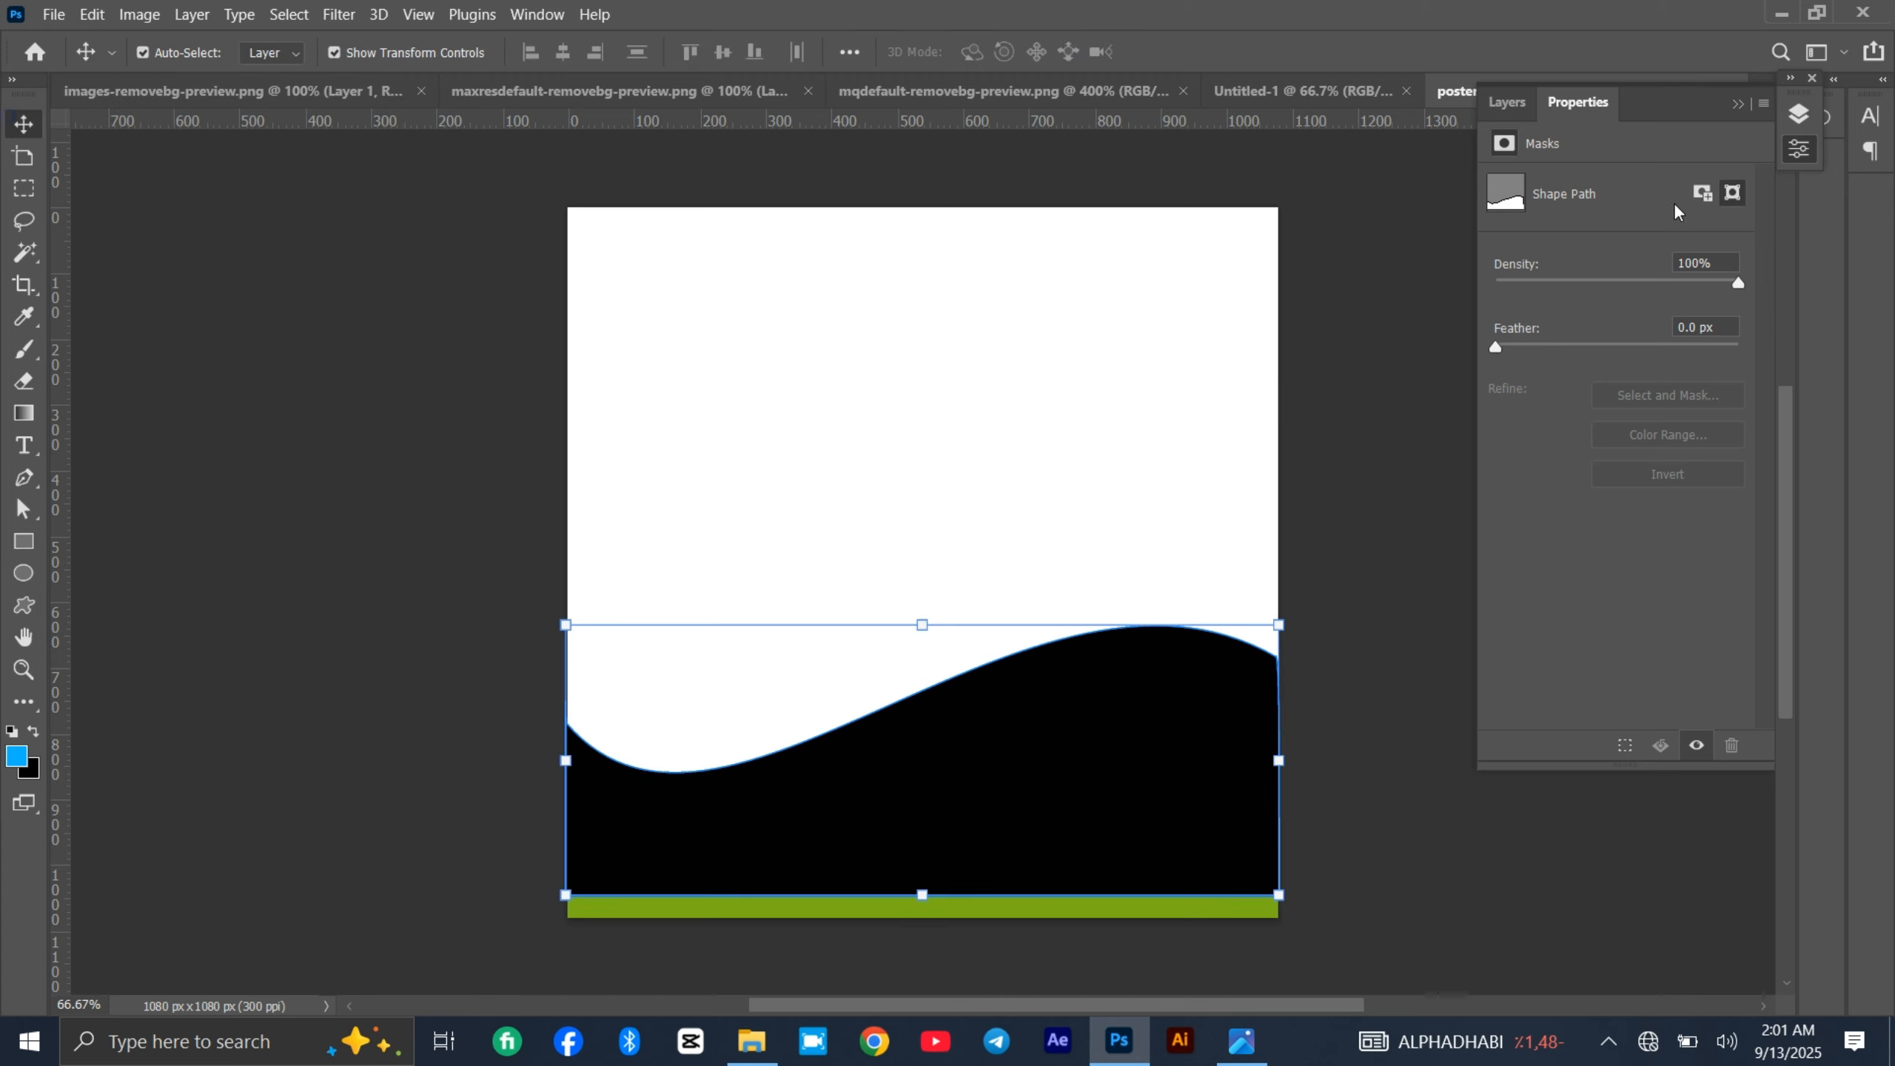
- Place the black wave's layer beneath the green one and nudge the black wave slightly down
{"action": "left_click", "coordinate": [1507, 102]}
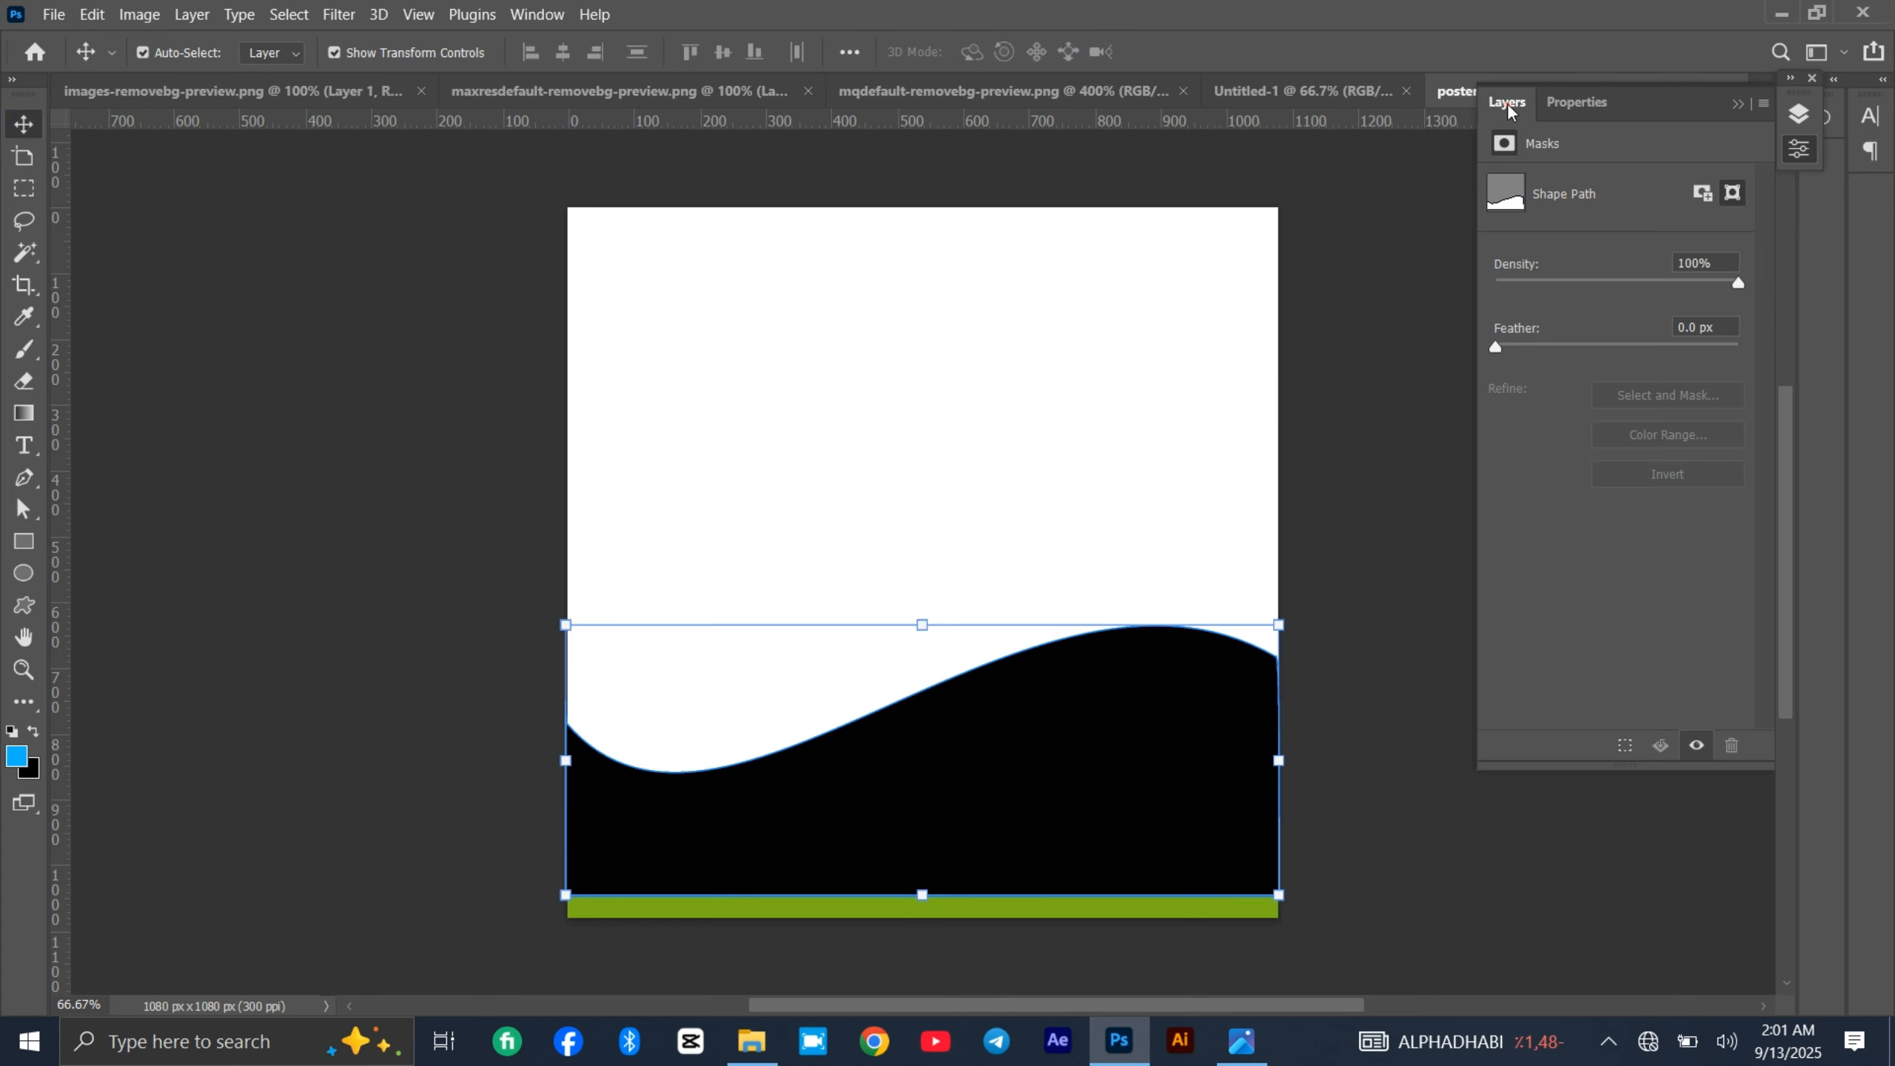
{"action": "left_click_drag", "start_coordinate": [1621, 278], "coordinate": [1620, 337]}
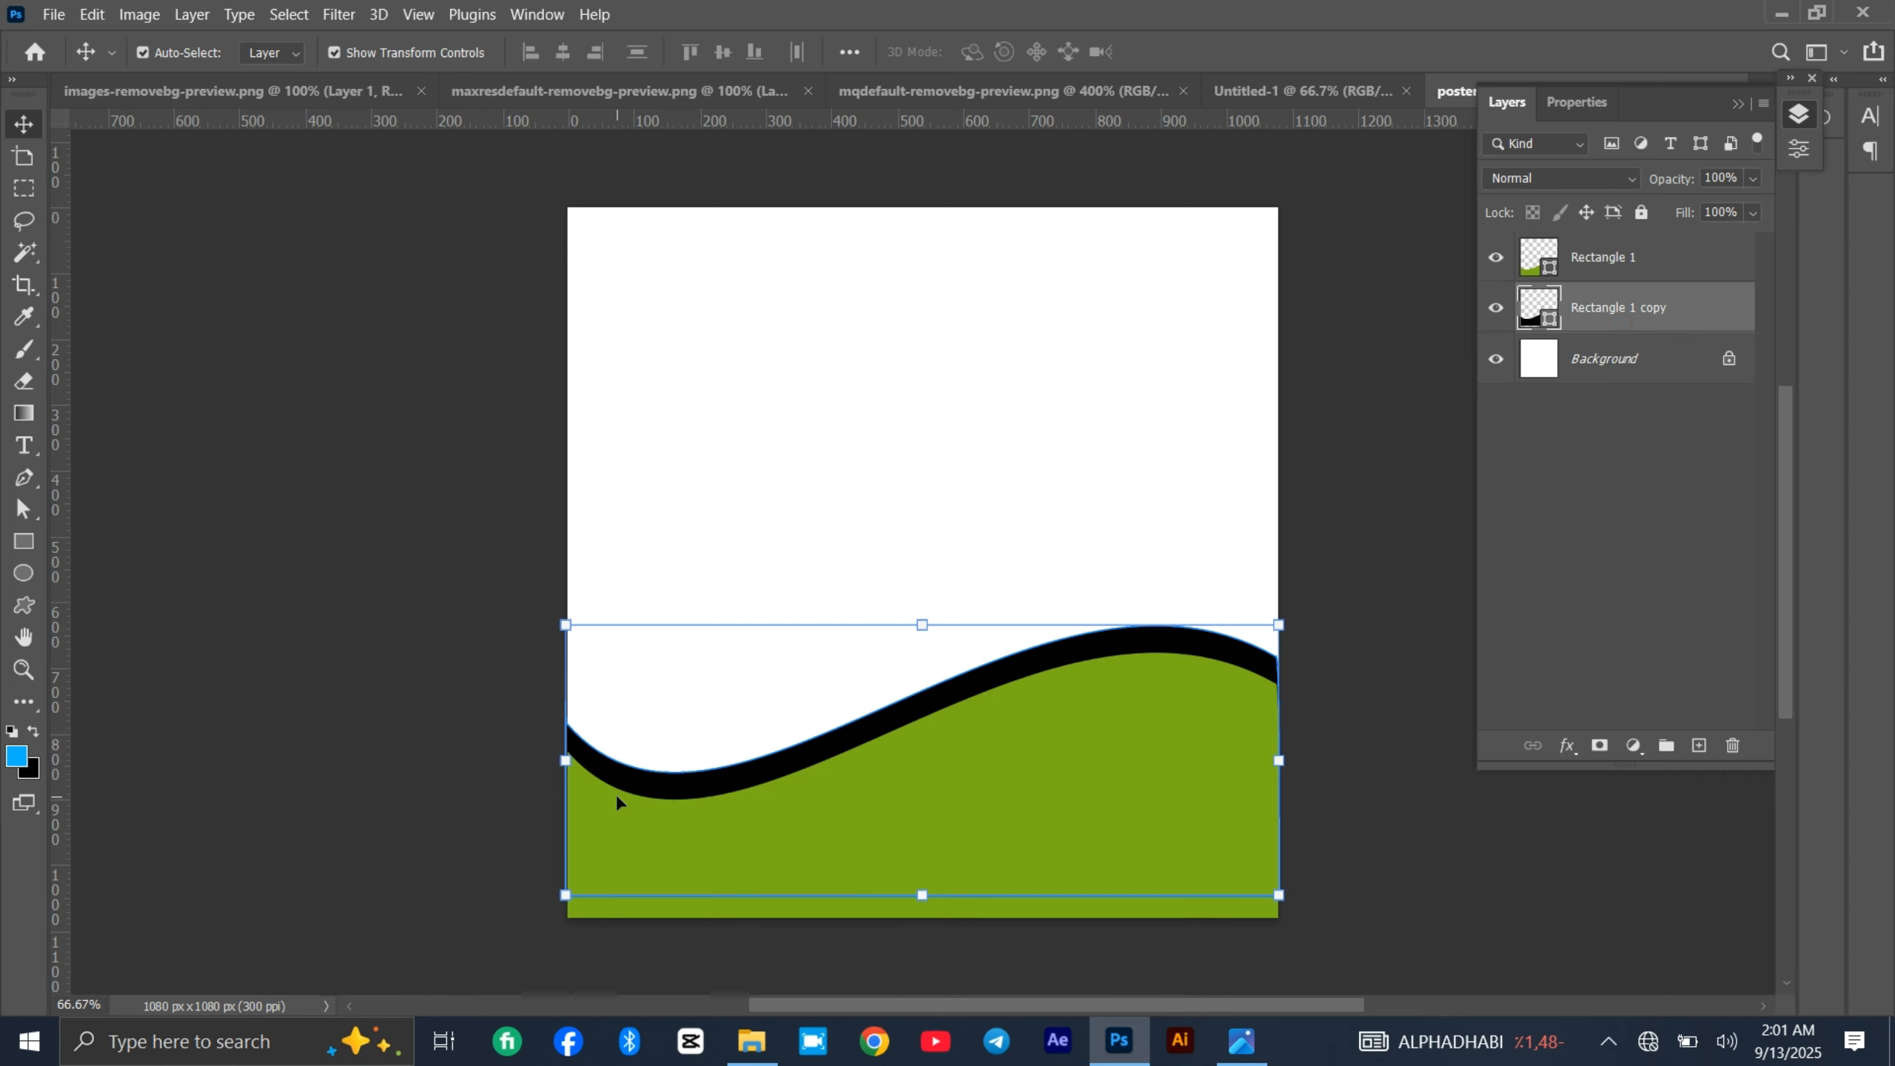
{"action": "key", "text": "Down"}
{"action": "key", "text": "Down"}
{"action": "key", "text": "Down"}
{"action": "key", "text": "Down"}
{"action": "key", "text": "Down"}
{"action": "key", "text": "Down"}
{"action": "key", "text": "Down"}
{"action": "key", "text": "Down"}
{"action": "key", "text": "Down"}
{"action": "key", "text": "Down"}
{"action": "key", "text": "Down"}
{"action": "key", "text": "Down"}
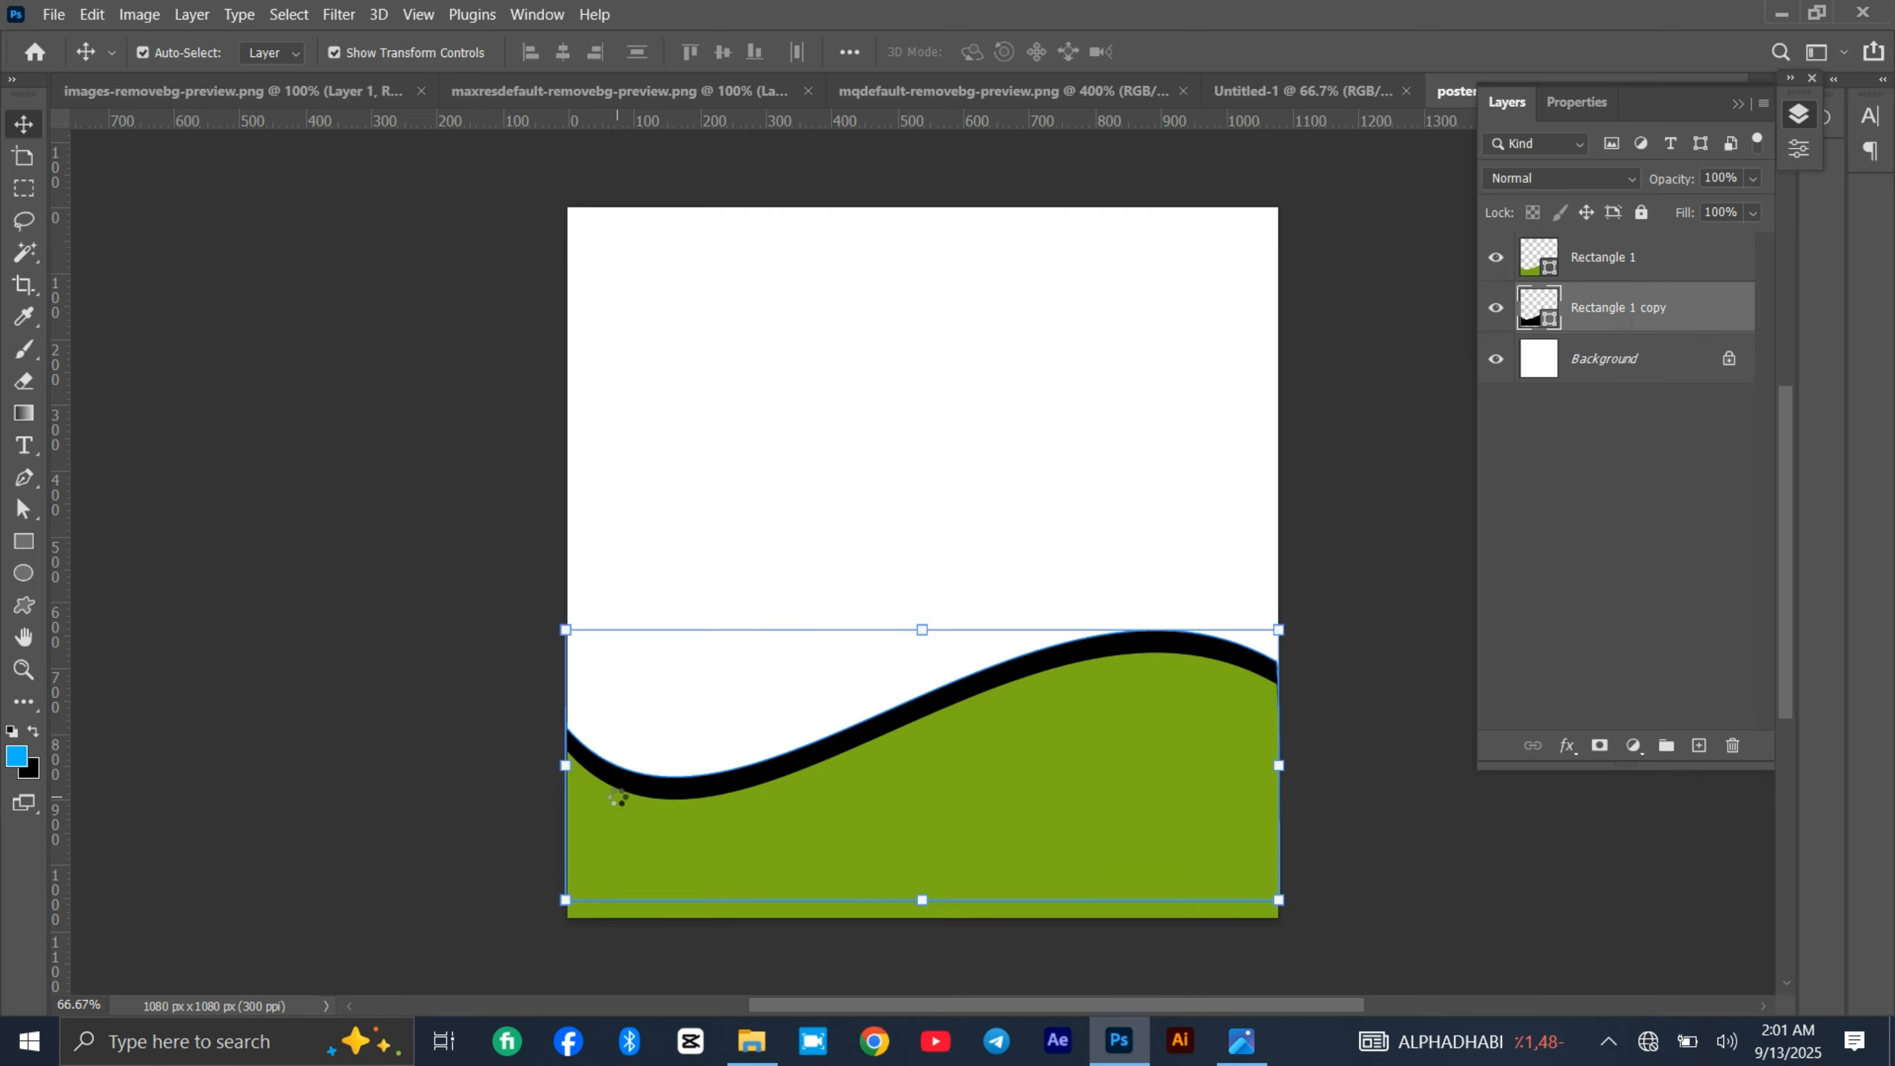
{"action": "left_click_drag", "start_coordinate": [652, 770], "coordinate": [645, 801]}
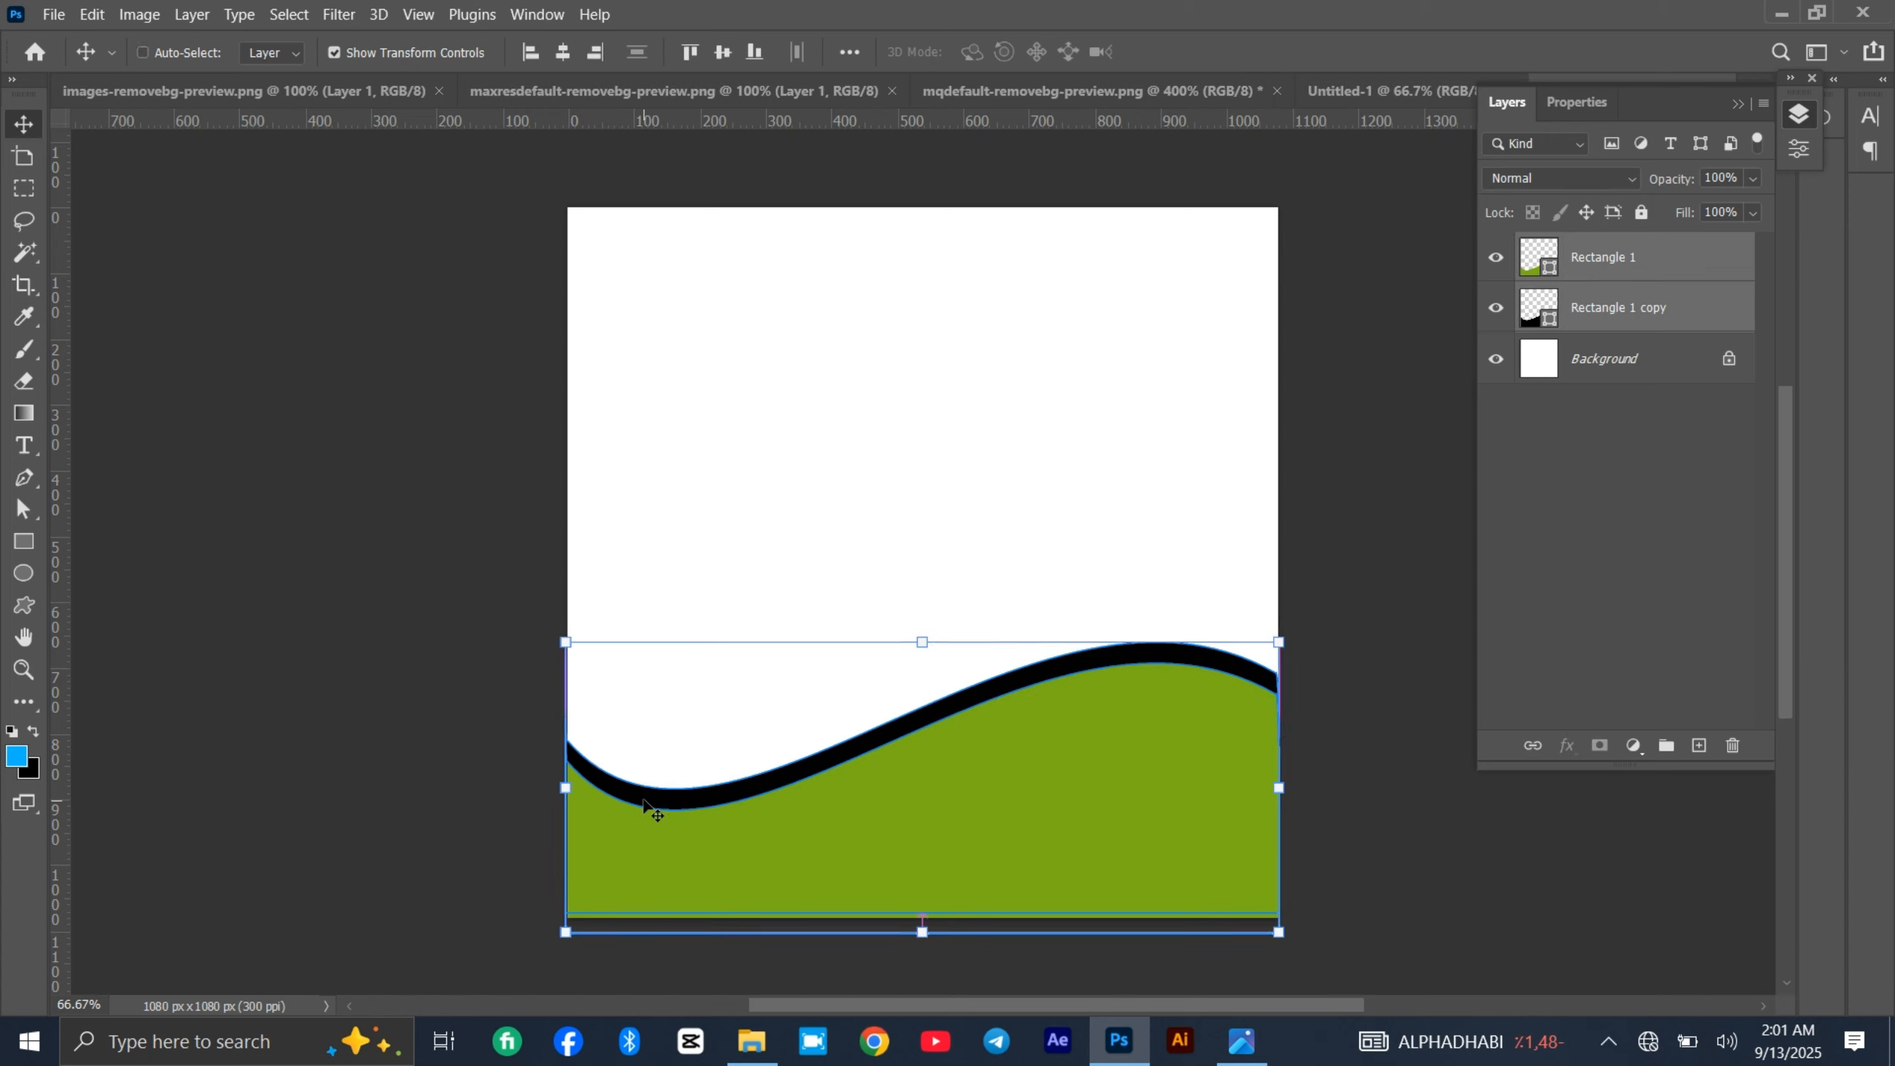
{"action": "key", "text": "ctrl+z"}
{"action": "left_click", "coordinate": [949, 348]}
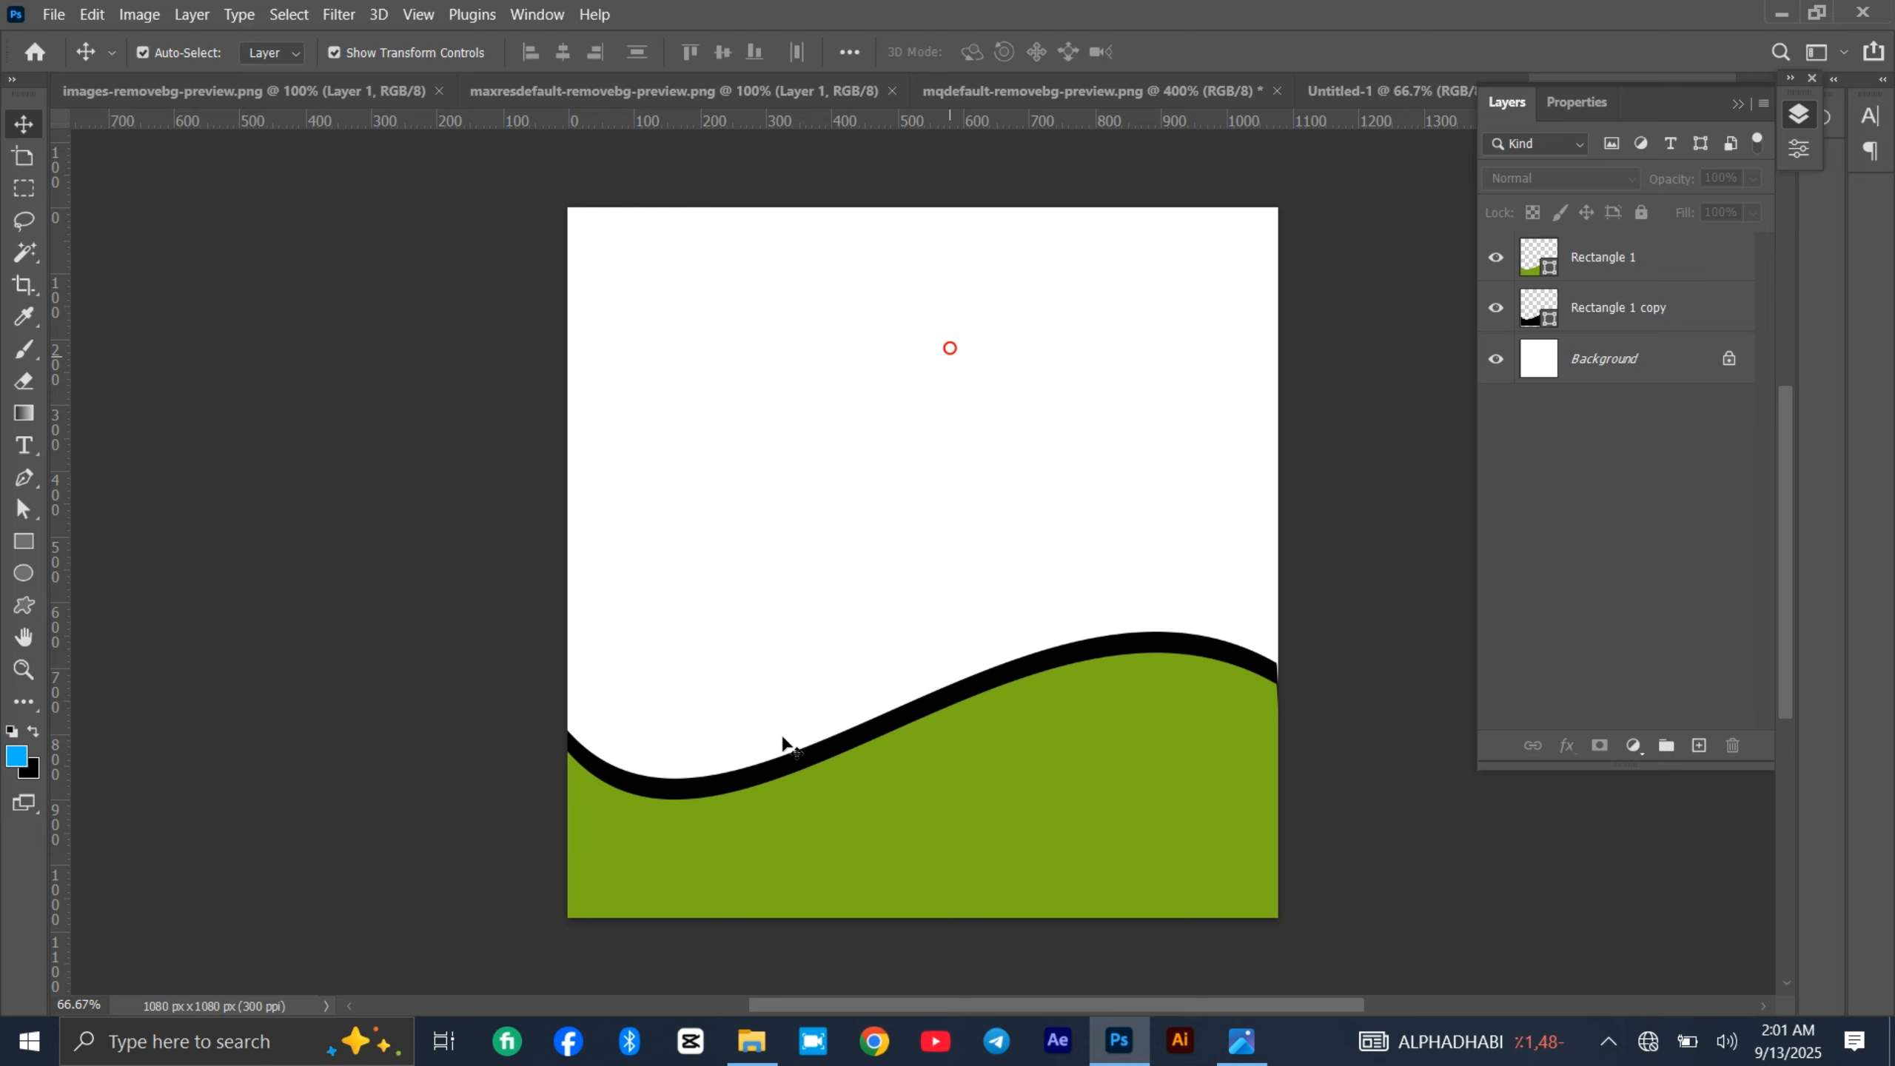
- Rotate the black wave clockwise by 3.38° and nudge it down so its band tapers out towards the green crest
{"action": "left_click", "coordinate": [742, 781]}
{"action": "mouse_move", "coordinate": [739, 779]}
{"action": "left_mouse_down"}
{"action": "mouse_move", "coordinate": [713, 795]}
{"action": "mouse_move", "coordinate": [756, 779]}
{"action": "mouse_move", "coordinate": [735, 776]}
{"action": "left_mouse_up"}
{"action": "left_click_drag", "start_coordinate": [1299, 621], "coordinate": [1307, 643]}
{"action": "key", "text": "Down"}
{"action": "key", "text": "Down"}
{"action": "key", "text": "Down"}
{"action": "key", "text": "Down"}
{"action": "key", "text": "Down"}
{"action": "key", "text": "Down"}
{"action": "key", "text": "Down"}
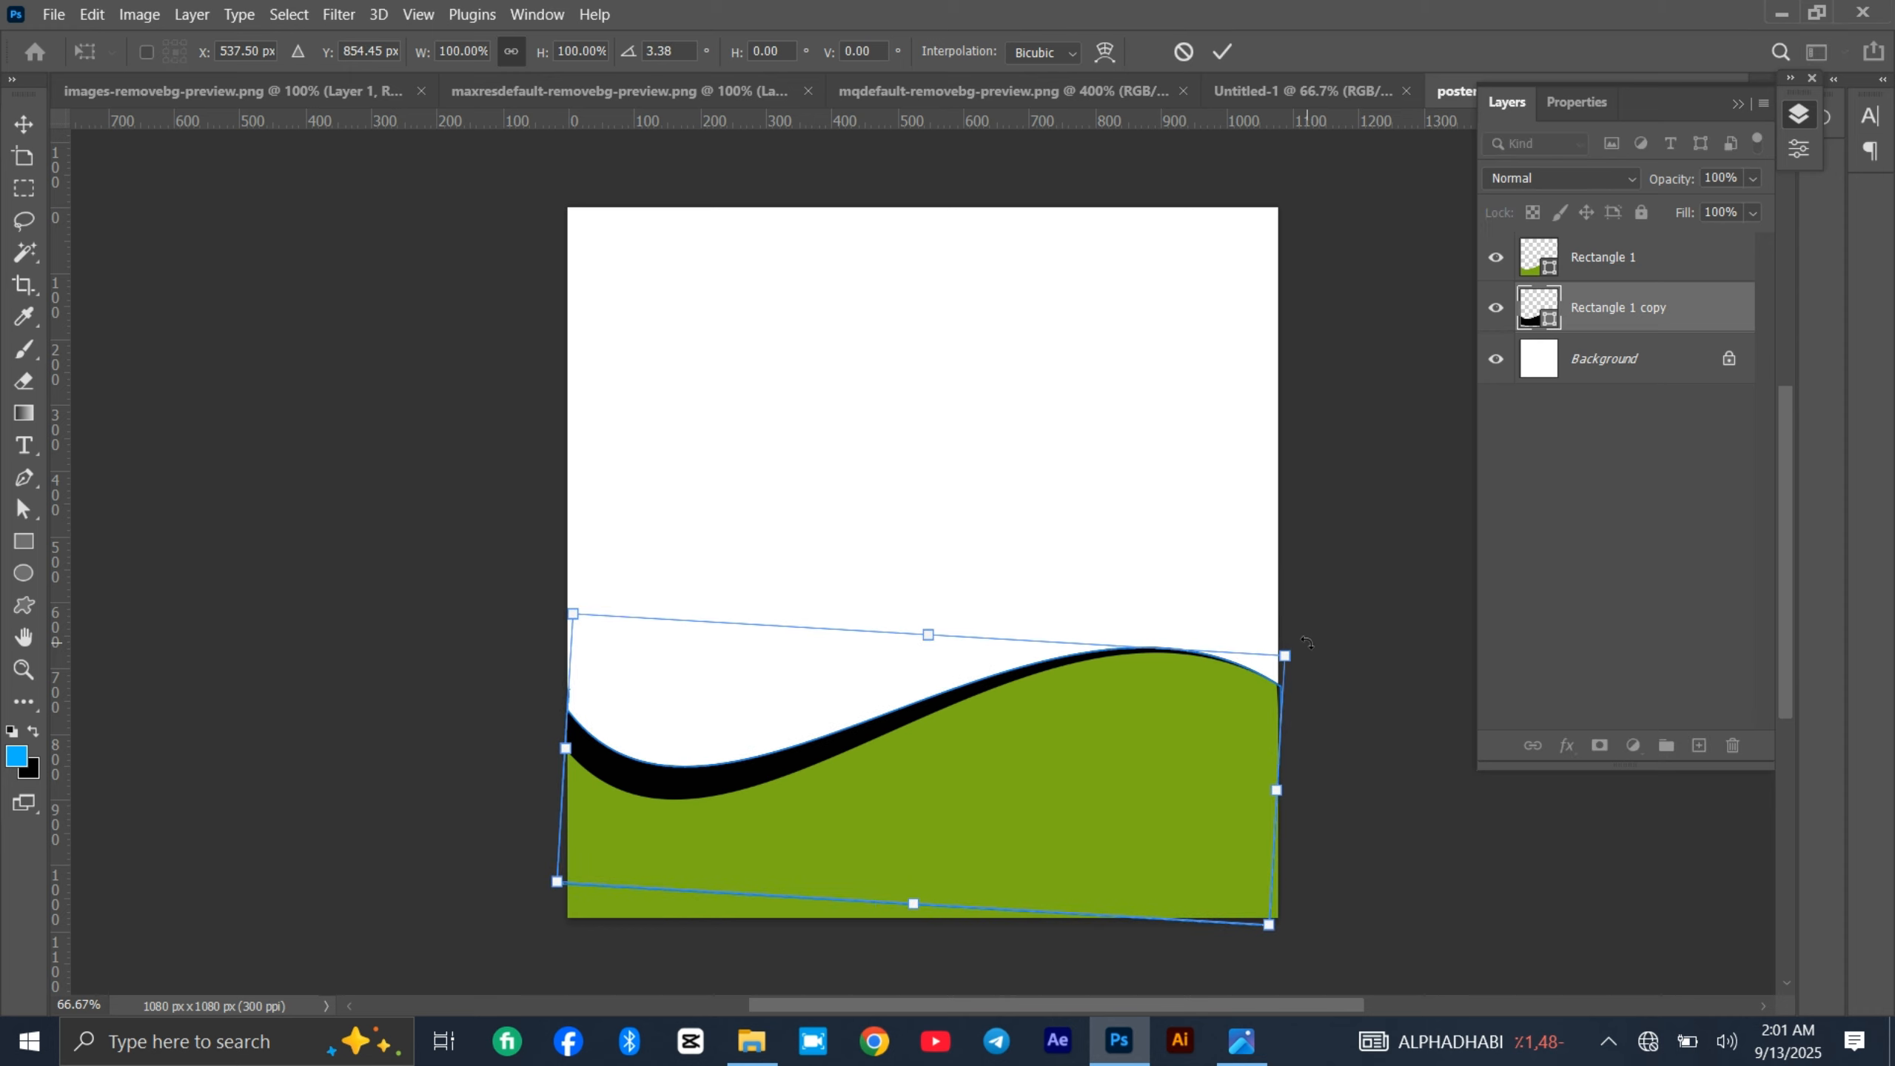
{"action": "key", "text": "Left"}
{"action": "key", "text": "Down"}
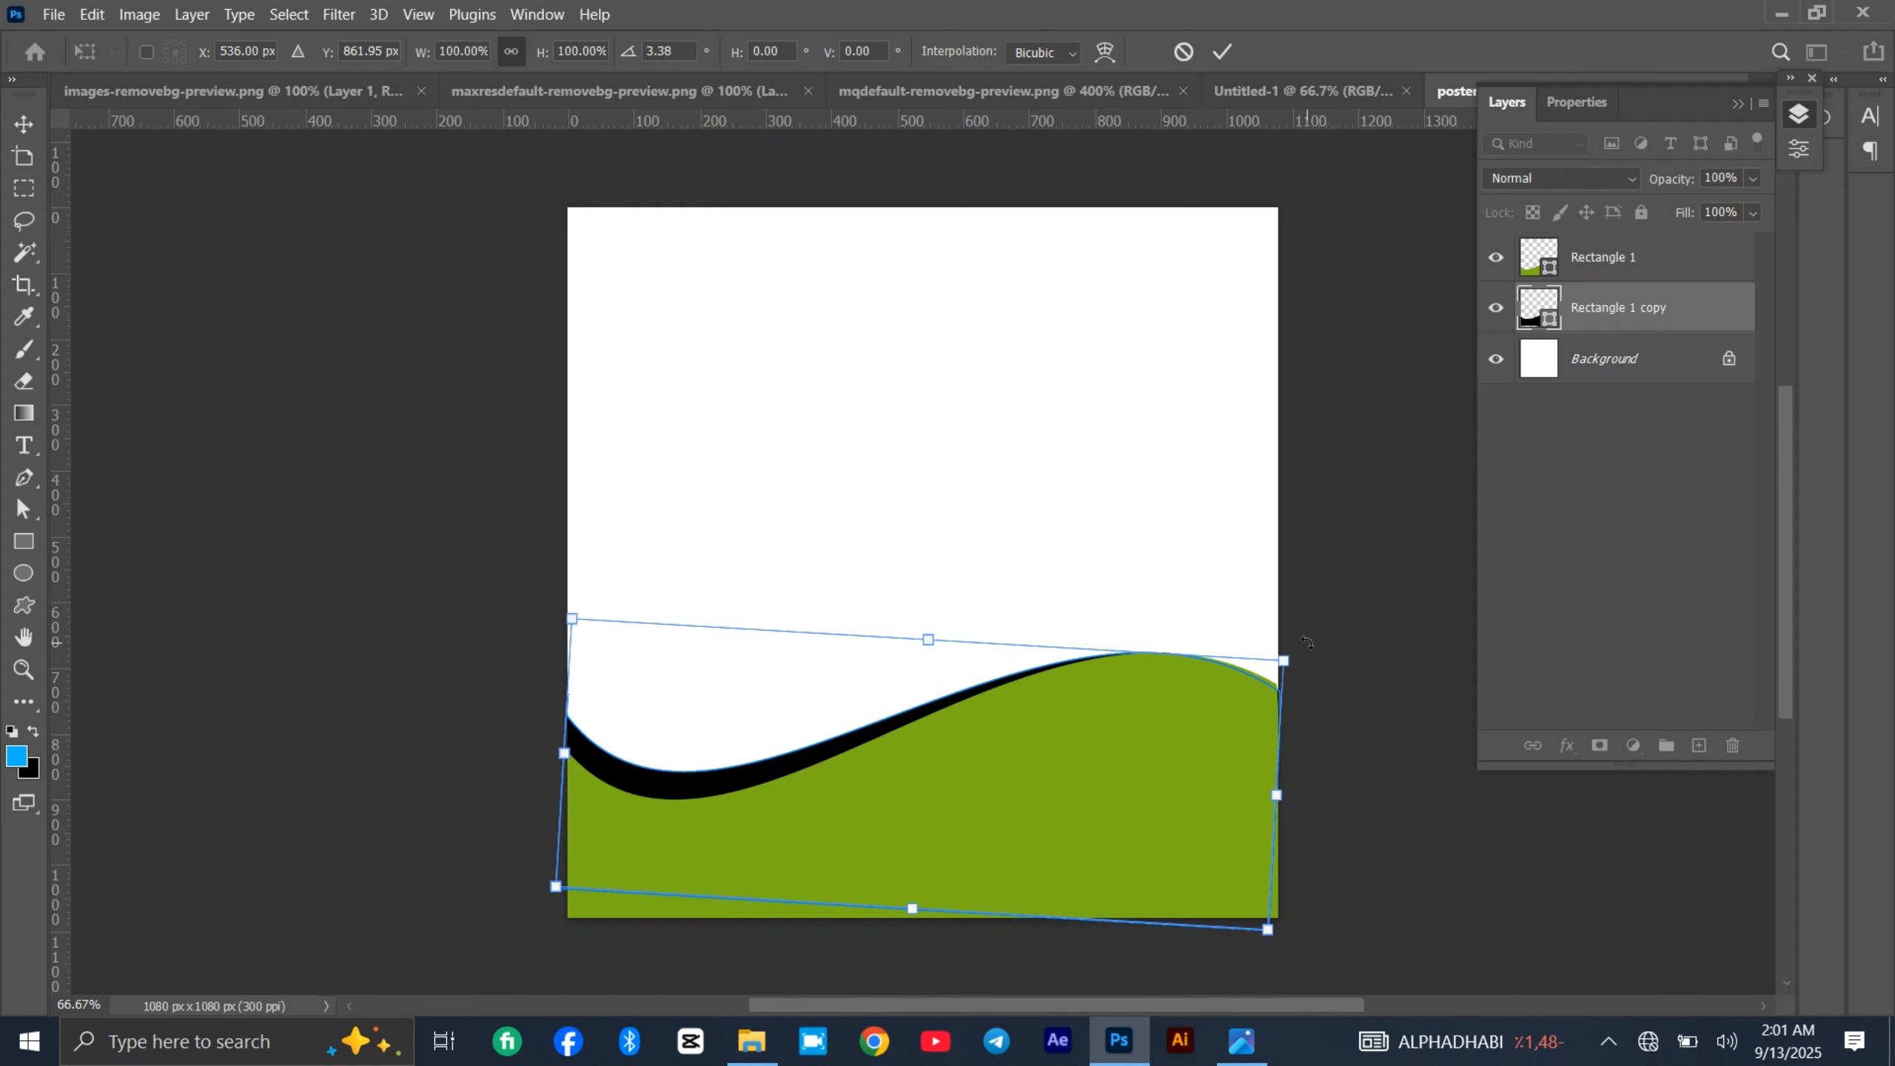
{"action": "key", "text": "Return"}
{"action": "left_click", "coordinate": [1317, 571]}
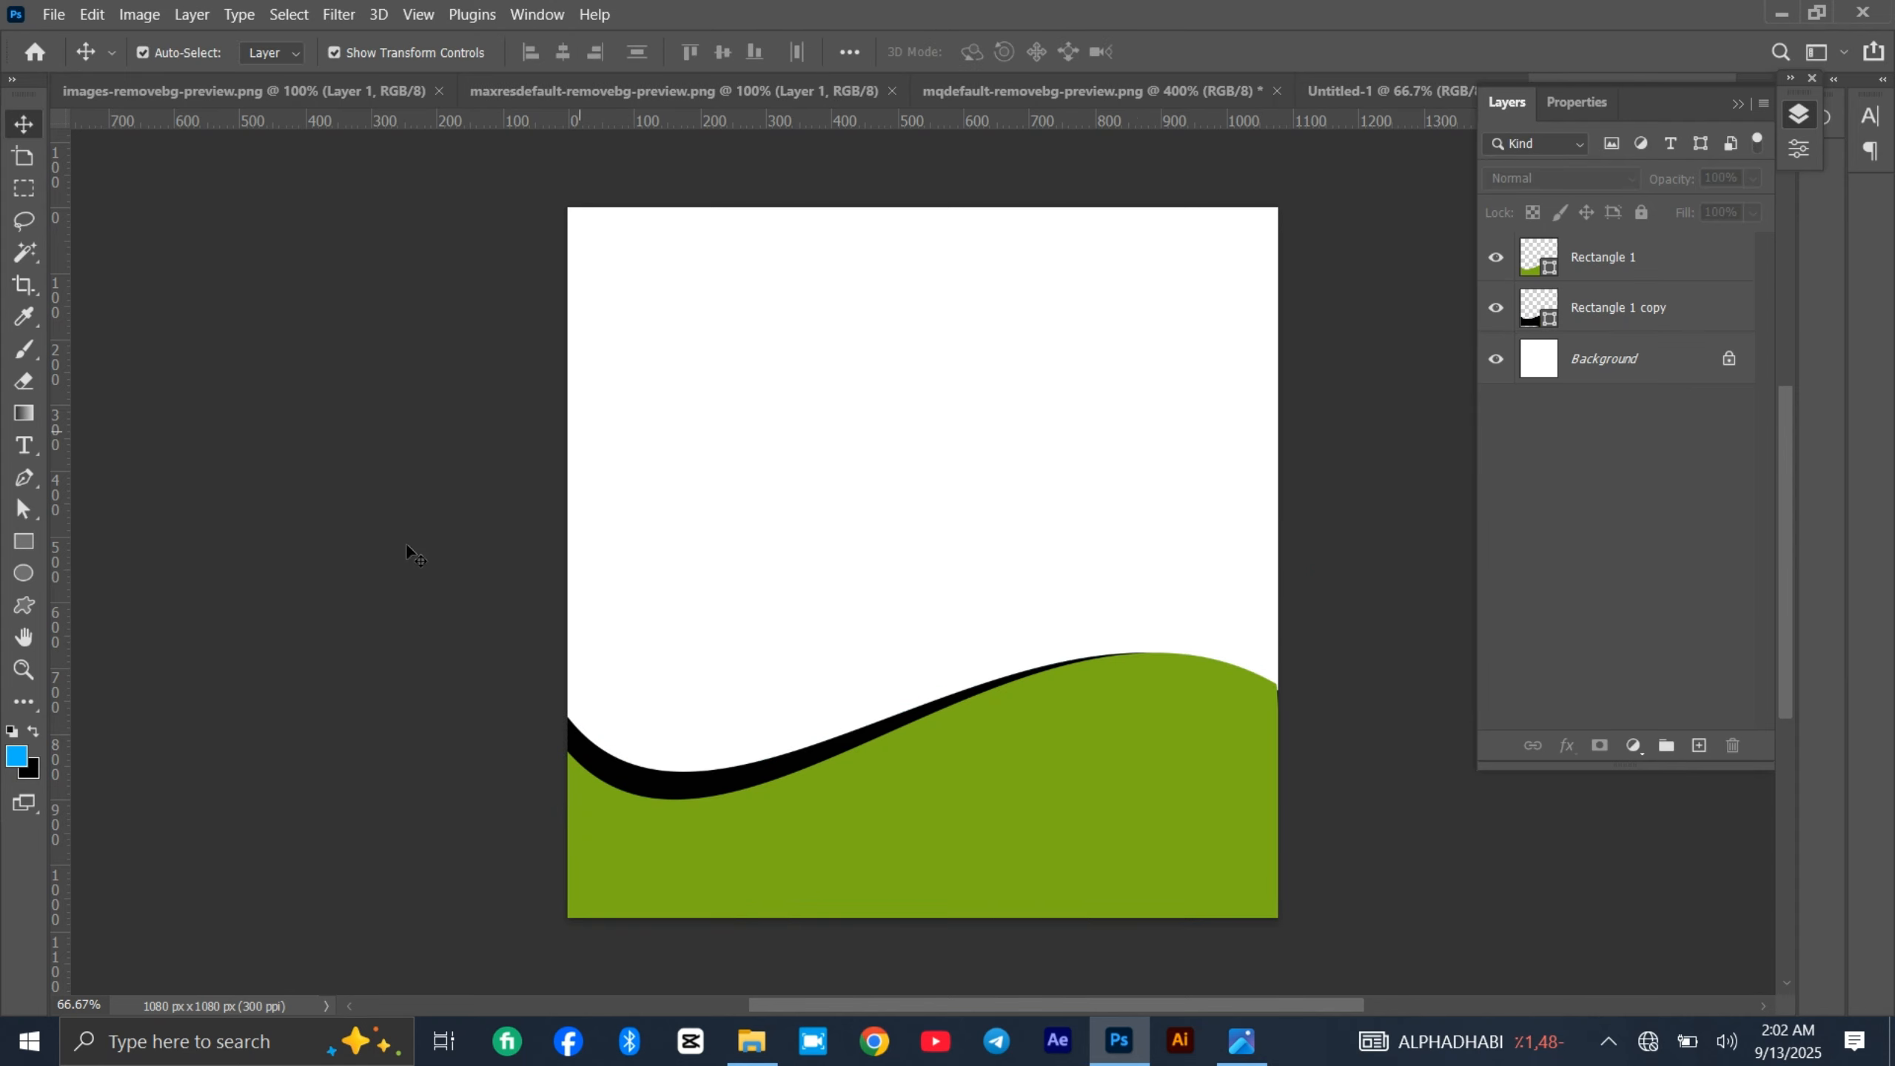
- Bring the phone mockup from maxresdefault-removebg-preview.png into the poster, enlarge it to roughly twice its size, and place it left of centre
{"action": "left_click", "coordinate": [1044, 91]}
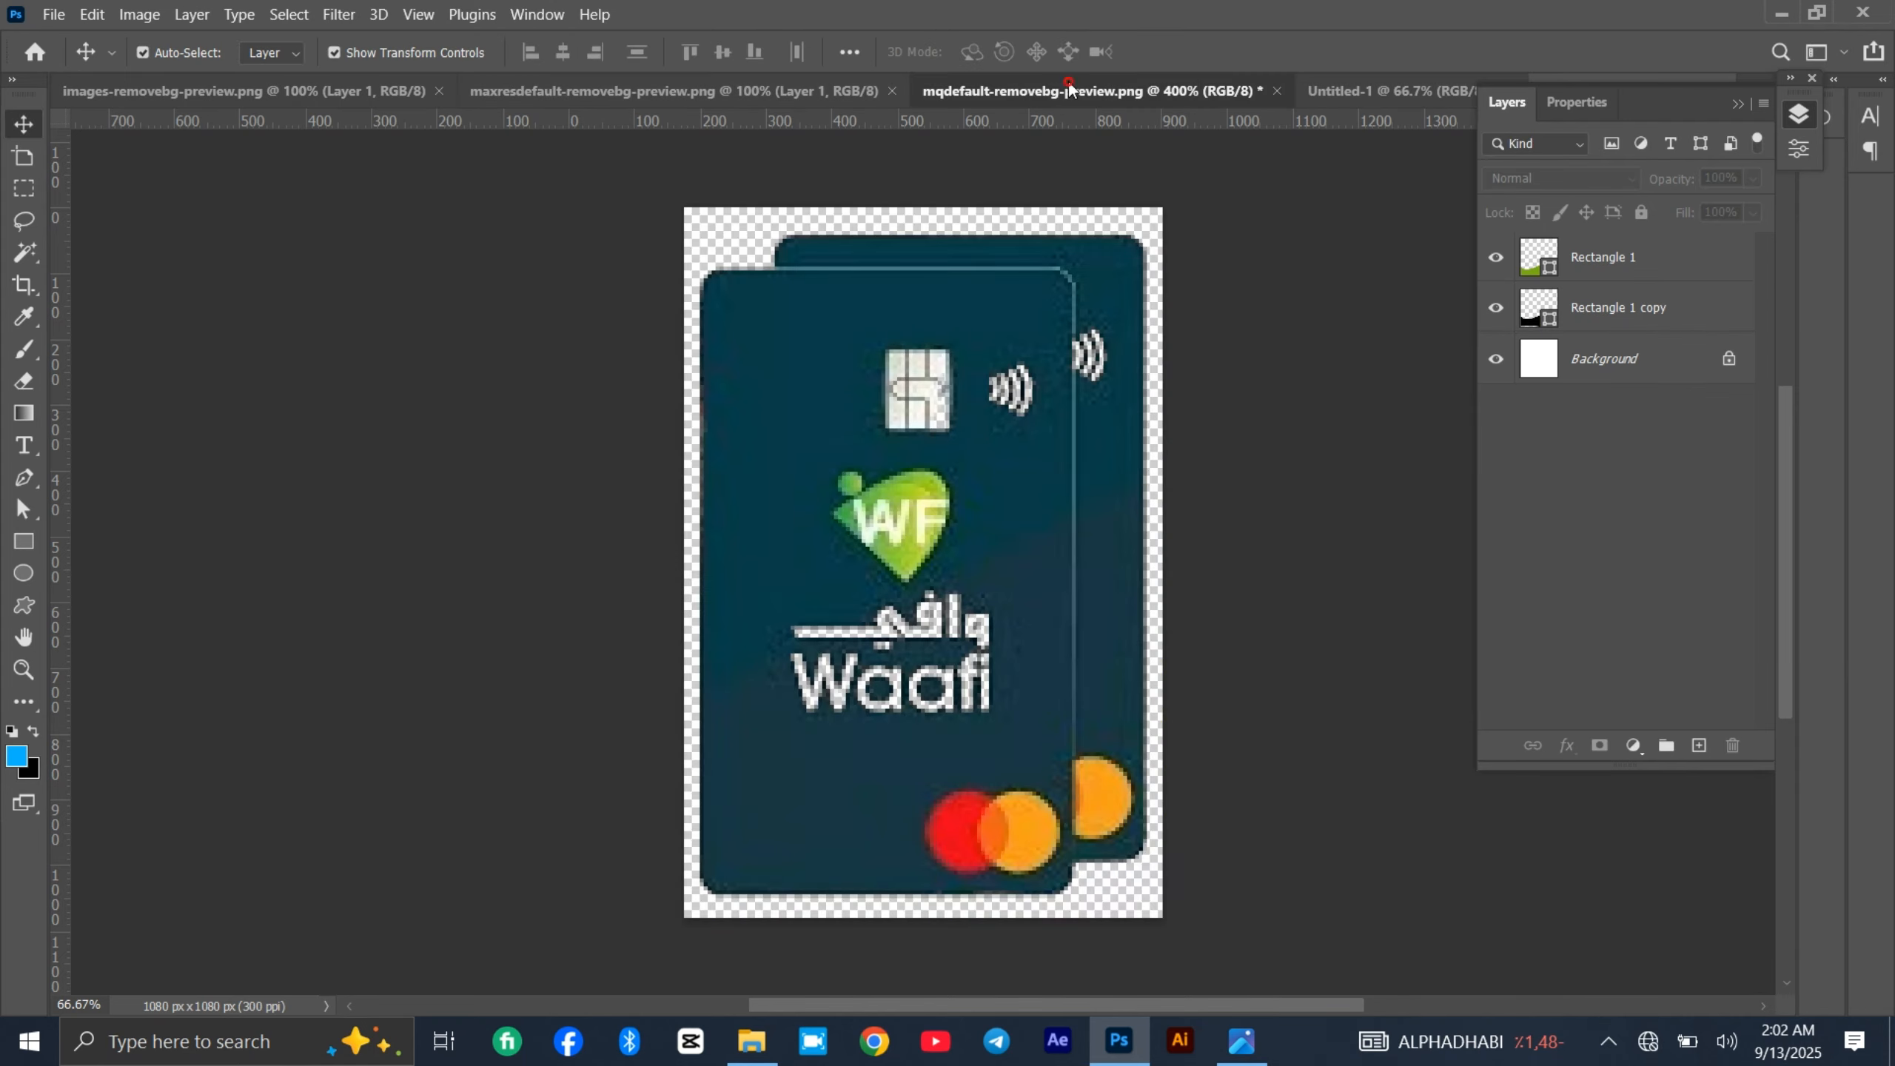
{"action": "left_click", "coordinate": [766, 88]}
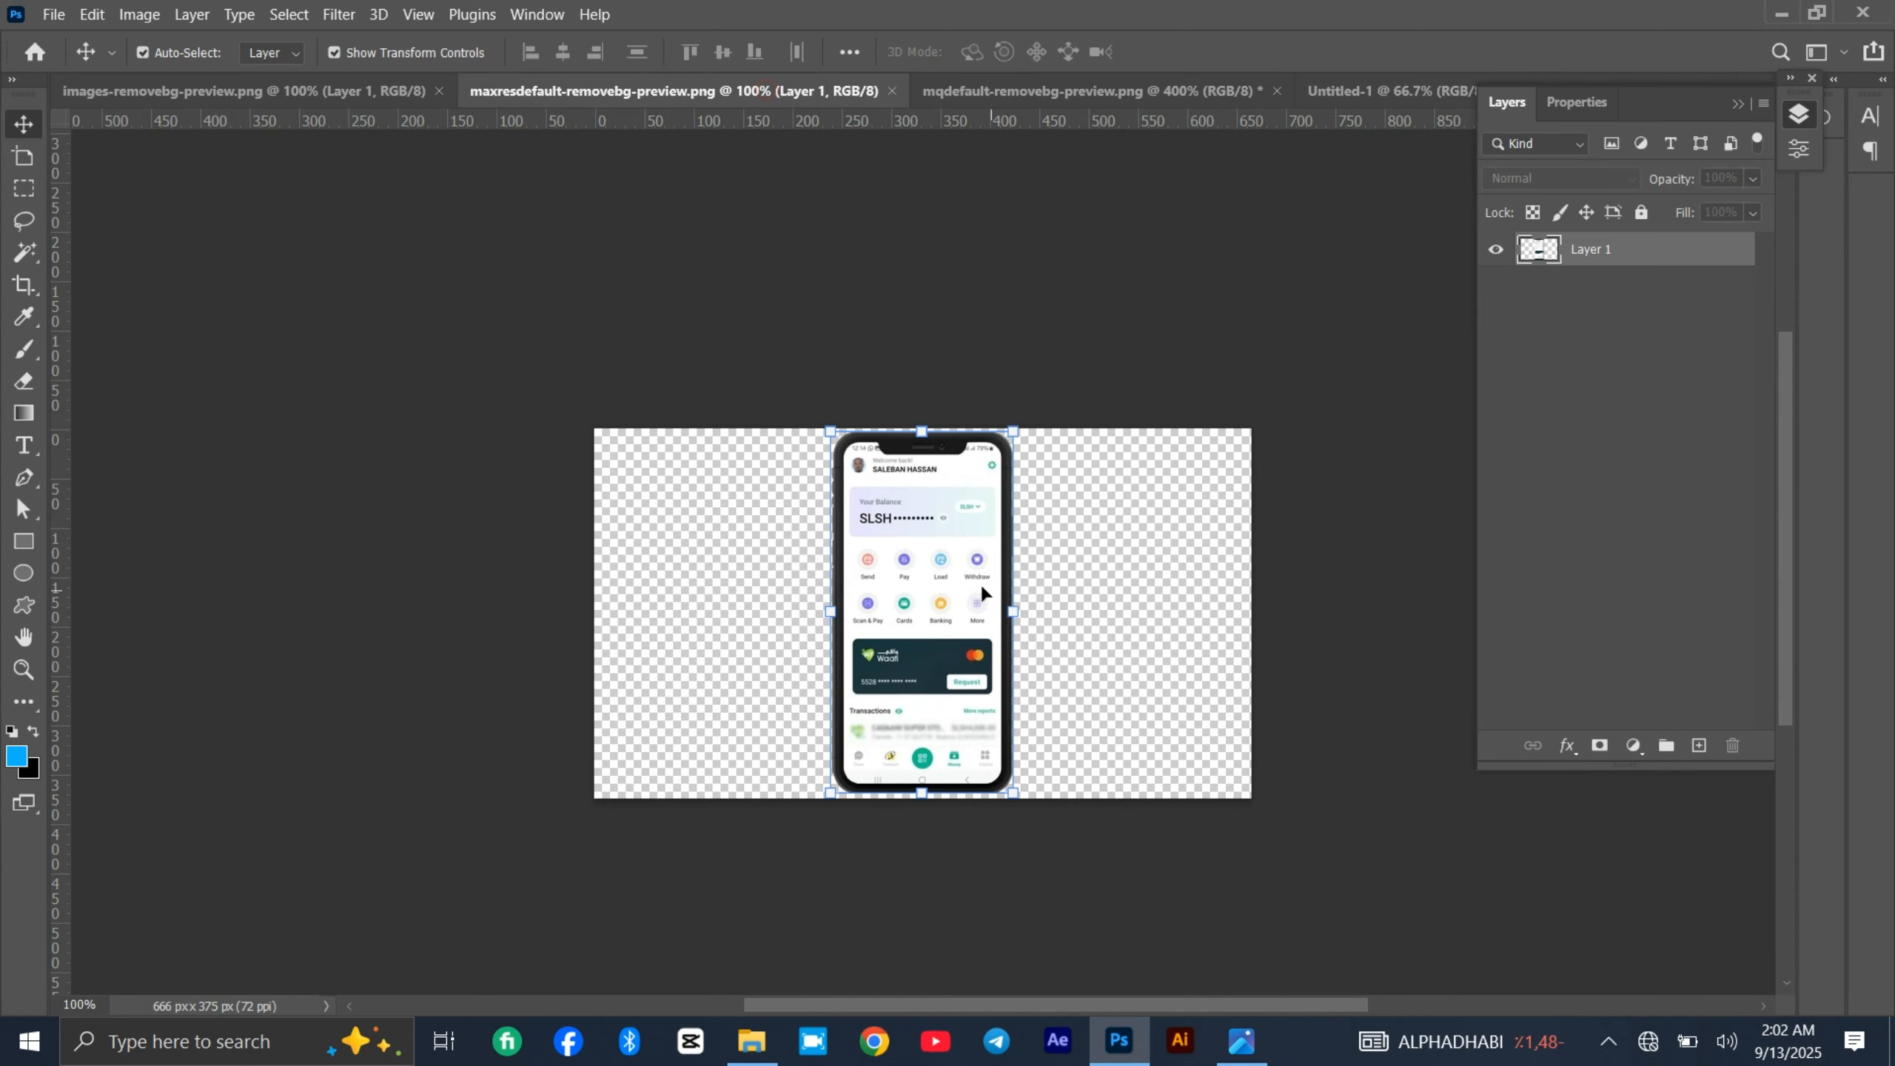
{"action": "left_click_drag", "start_coordinate": [980, 583], "coordinate": [877, 575]}
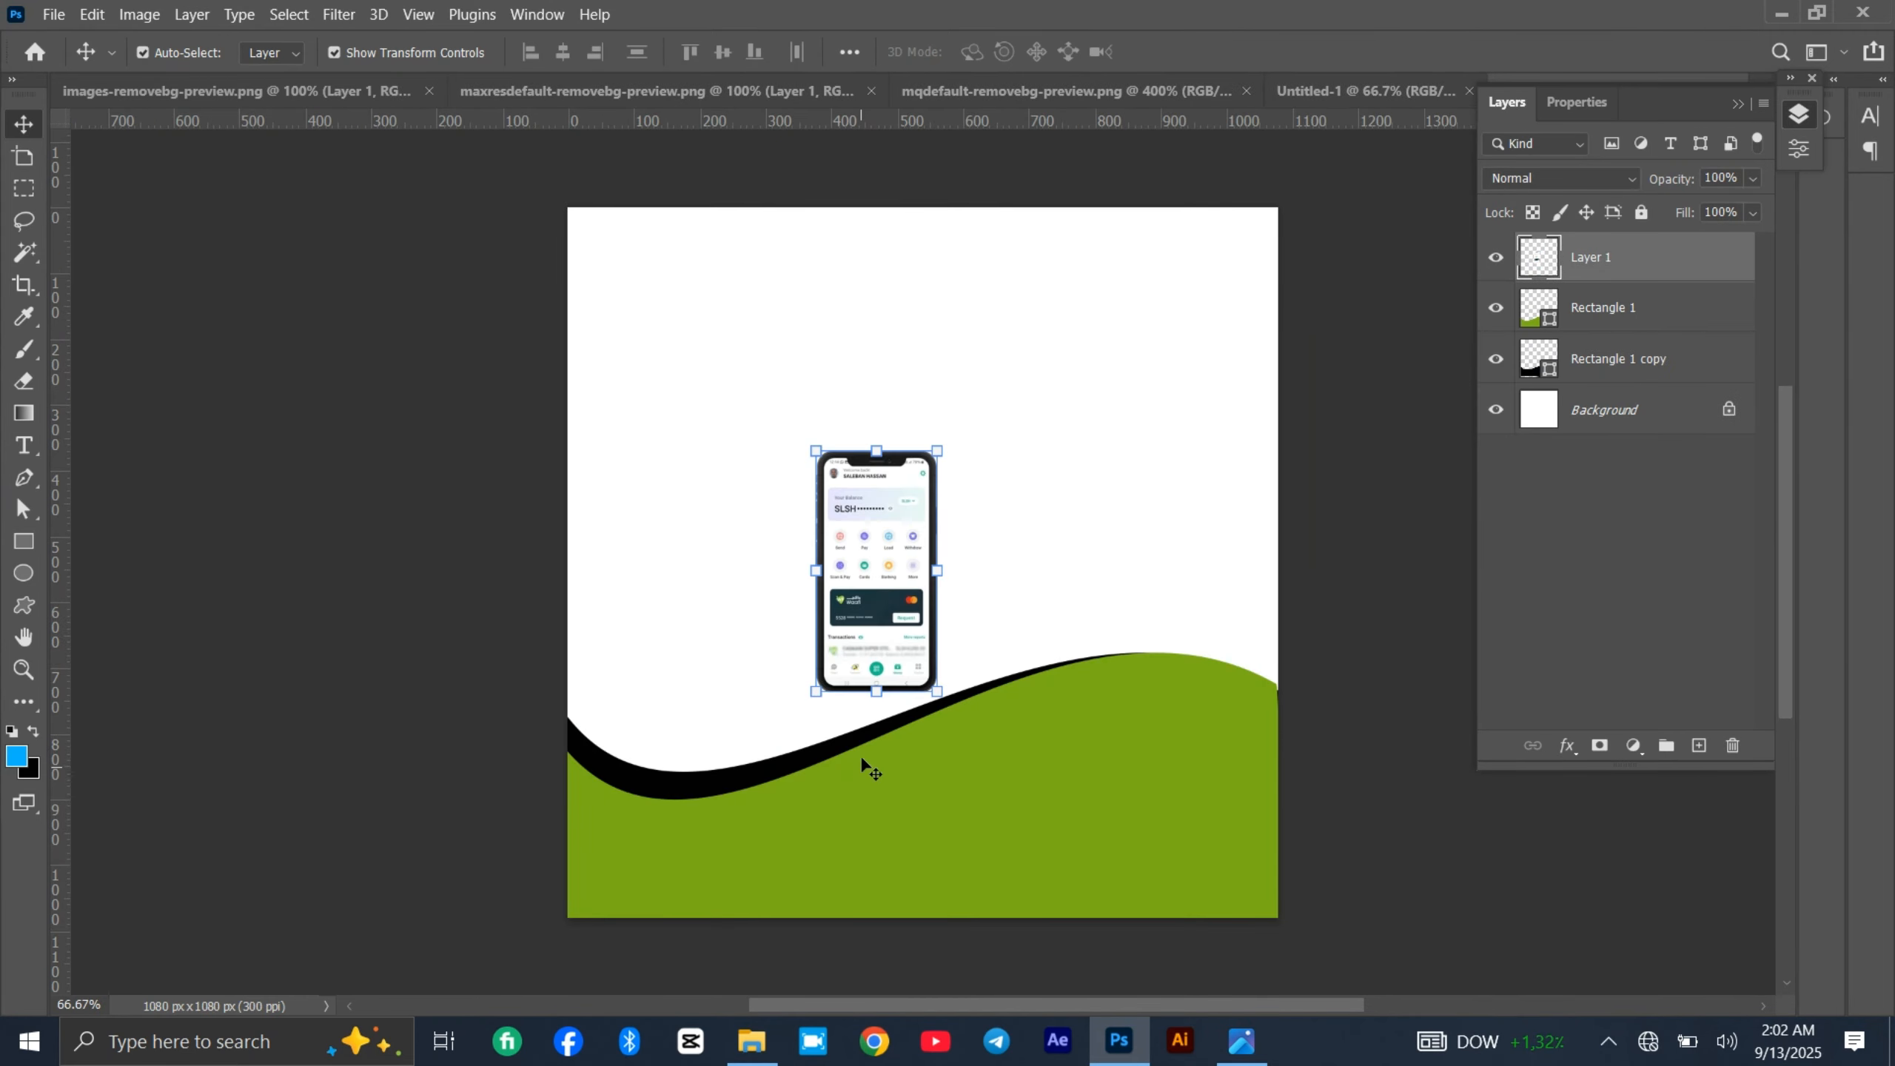
{"action": "left_click_drag", "start_coordinate": [880, 691], "coordinate": [868, 989]}
{"action": "left_click_drag", "start_coordinate": [859, 778], "coordinate": [802, 604]}
{"action": "left_click_drag", "start_coordinate": [824, 273], "coordinate": [824, 357]}
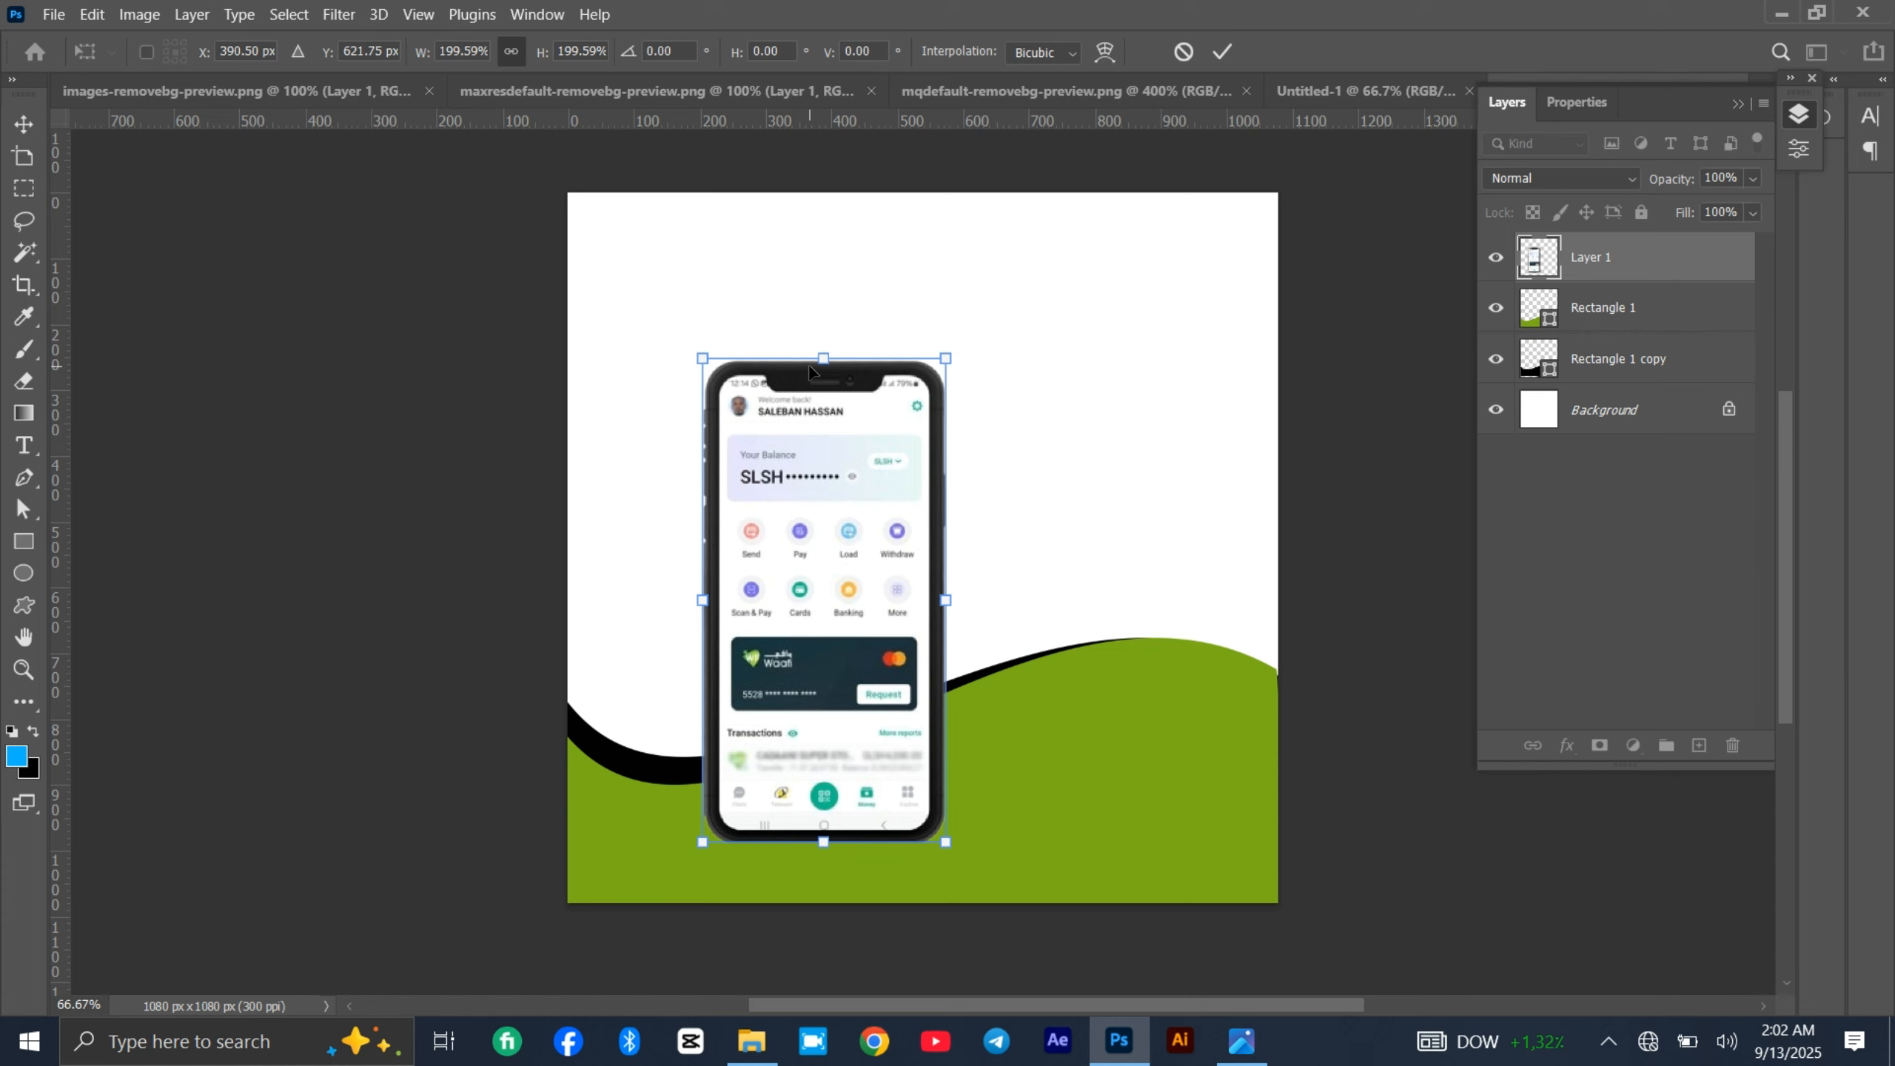
- Add the two-card image from mqdefault-removebg-preview.png to the poster, scaled to about 339% and placed directly right of the phone
{"action": "left_click_drag", "start_coordinate": [1615, 88], "coordinate": [1000, 255]}
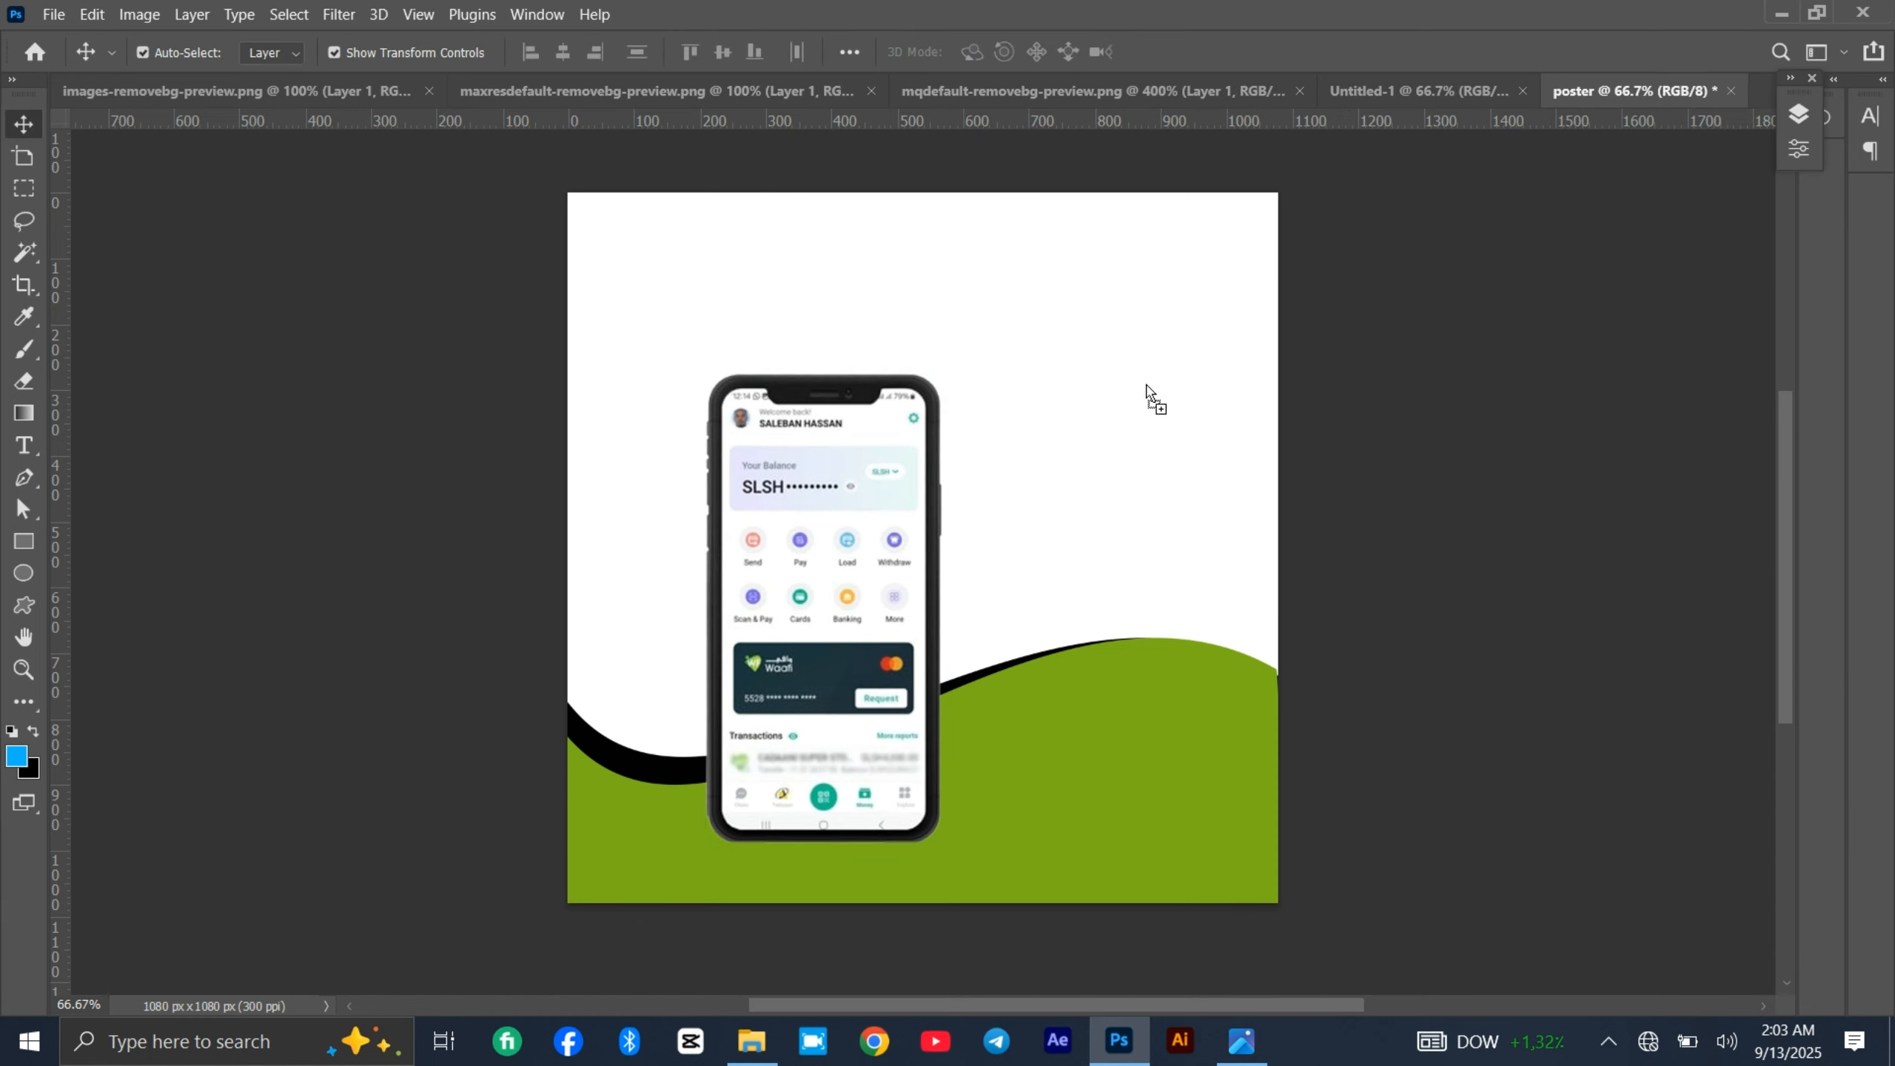
{"action": "left_click_drag", "start_coordinate": [1004, 521], "coordinate": [1076, 708]}
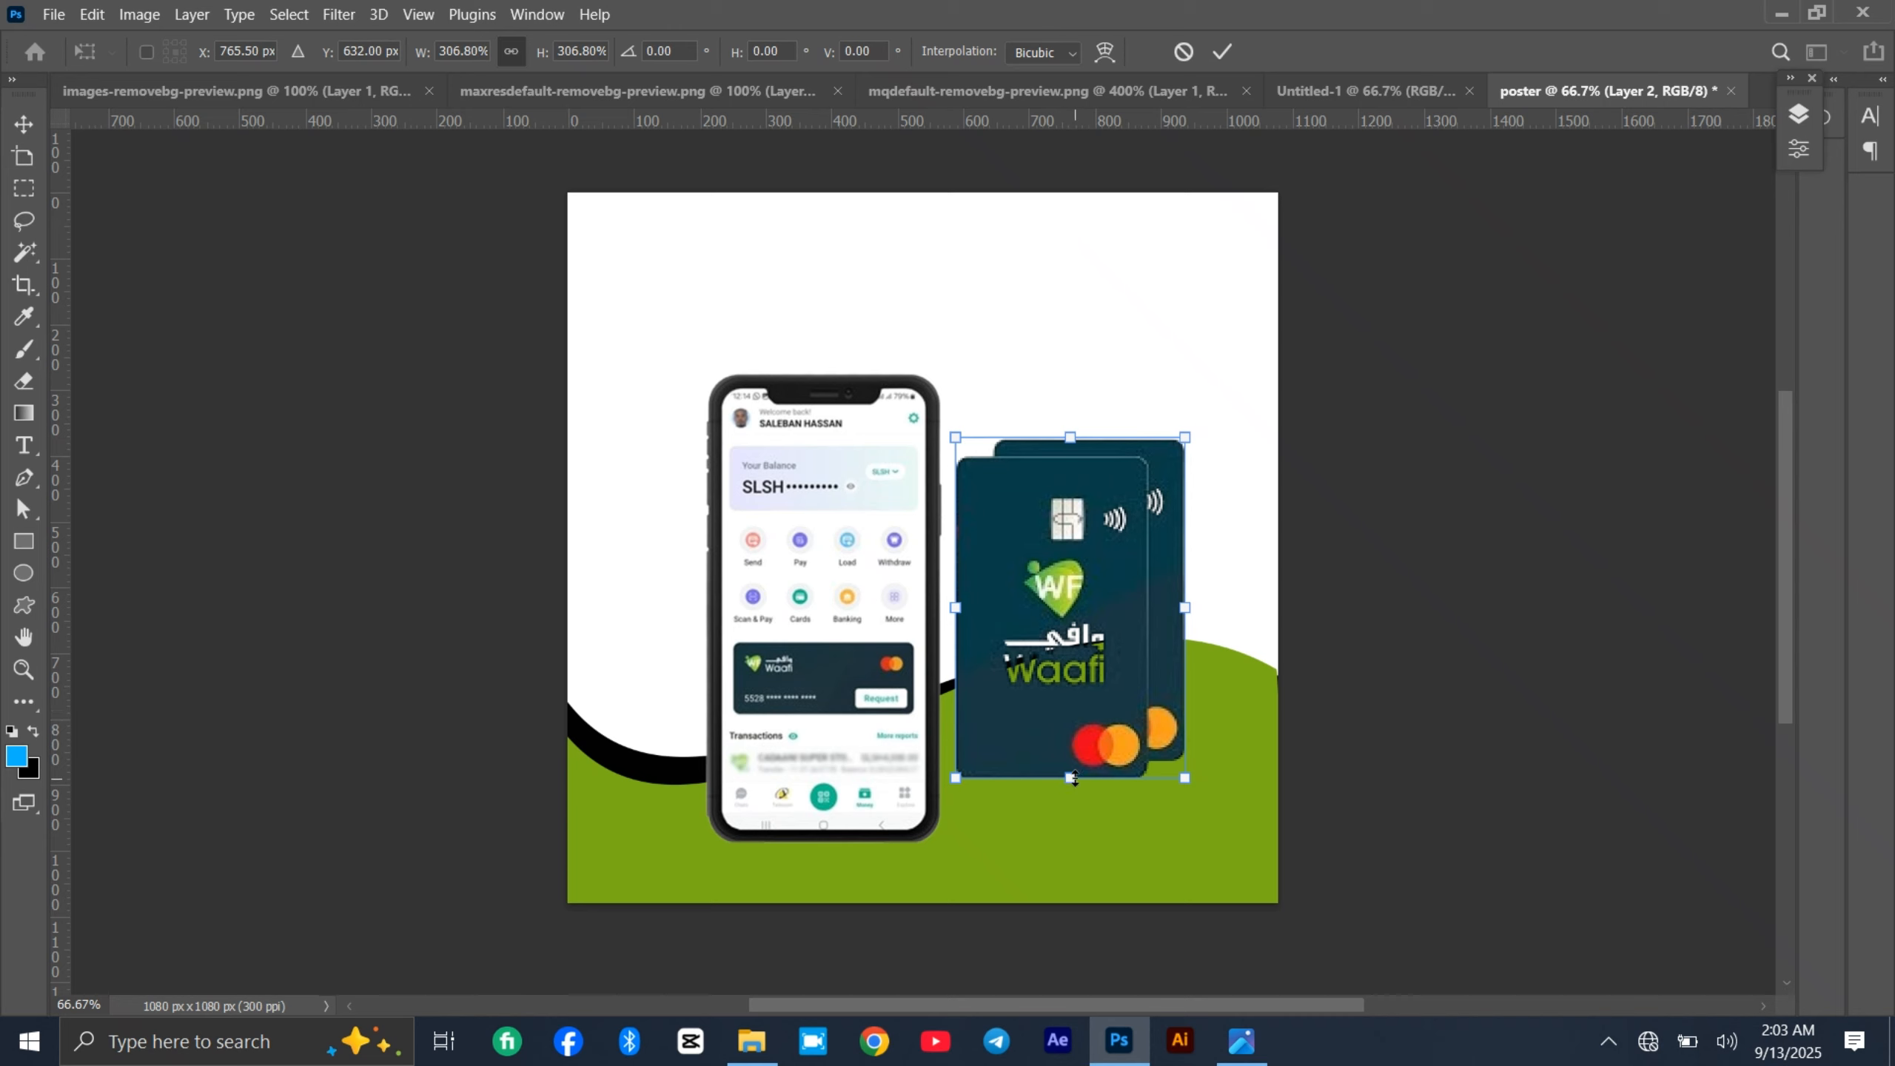
{"action": "left_click_drag", "start_coordinate": [1075, 779], "coordinate": [1075, 814]}
{"action": "left_click_drag", "start_coordinate": [1078, 726], "coordinate": [1078, 708]}
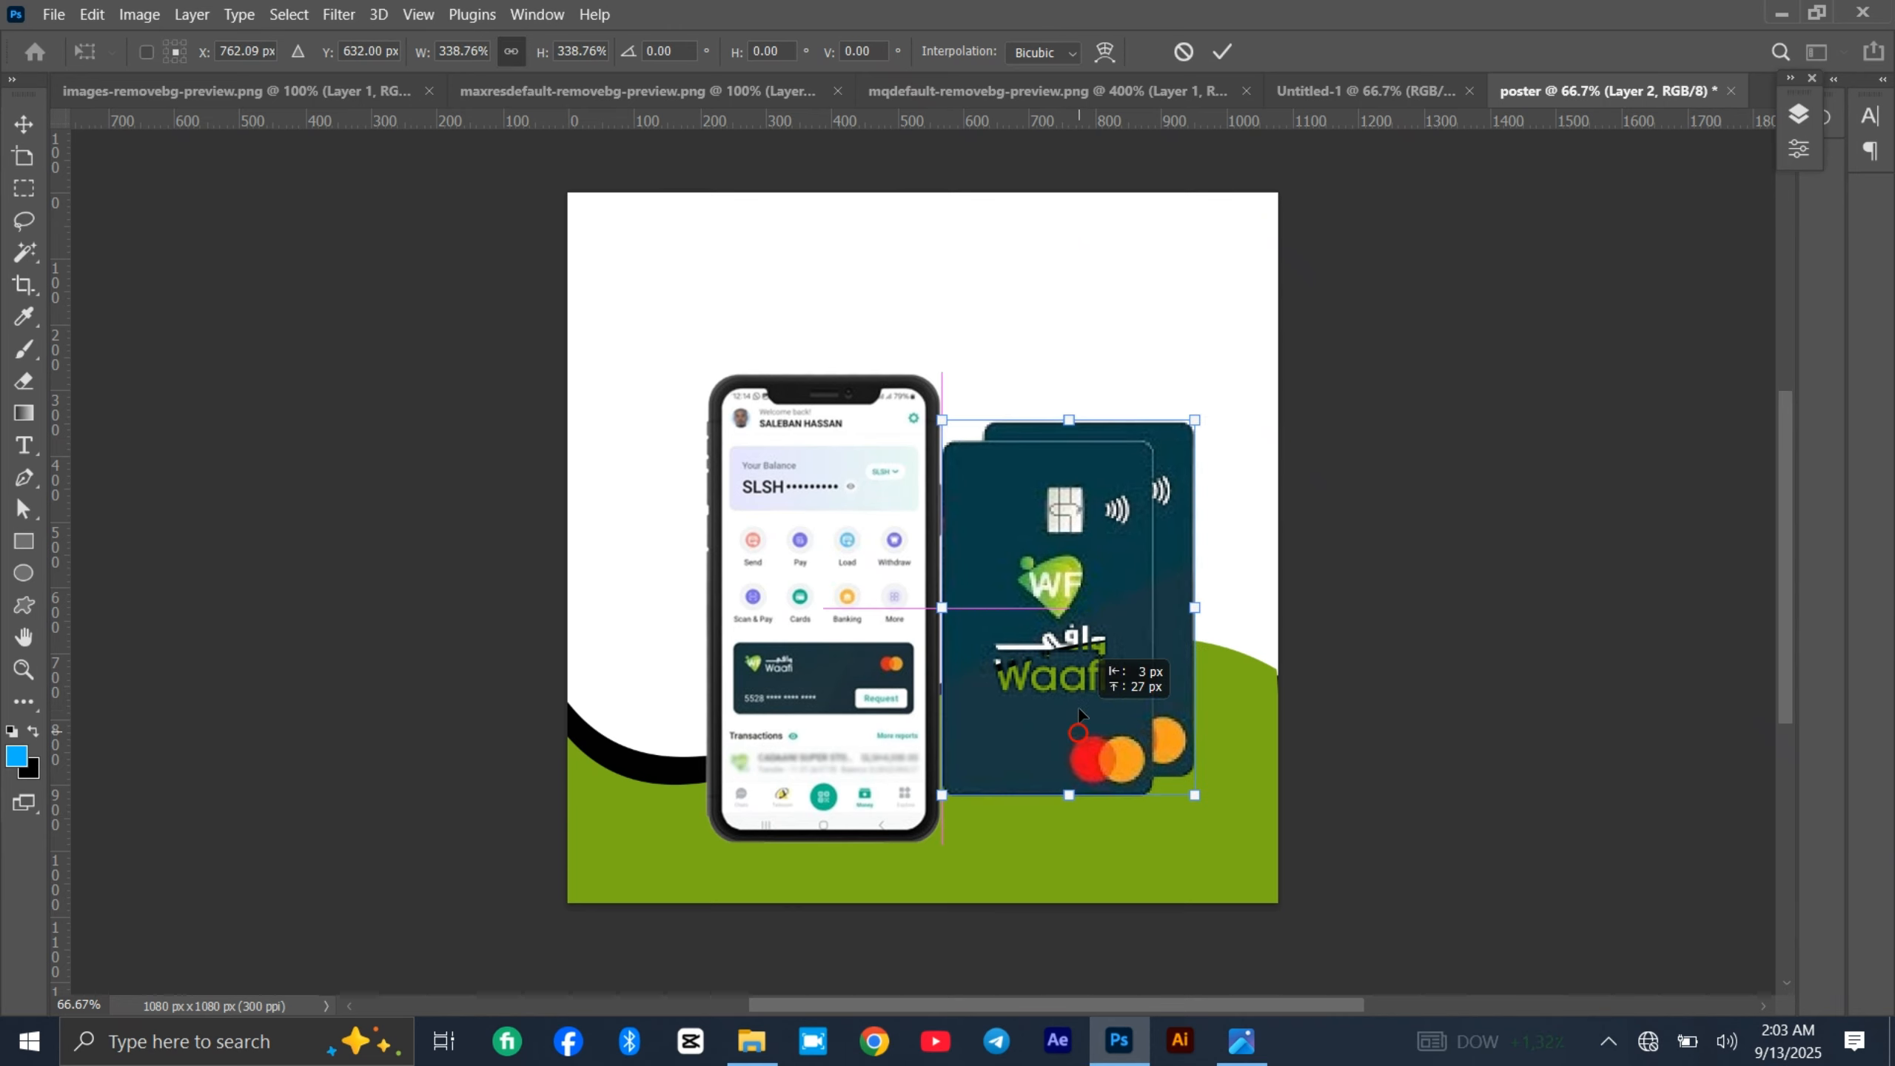
{"action": "key", "text": "Return"}
- Shift the phone and the card image slightly left with a small gap between them, and enlarge the cards a little
{"action": "left_click_drag", "start_coordinate": [759, 627], "coordinate": [740, 627]}
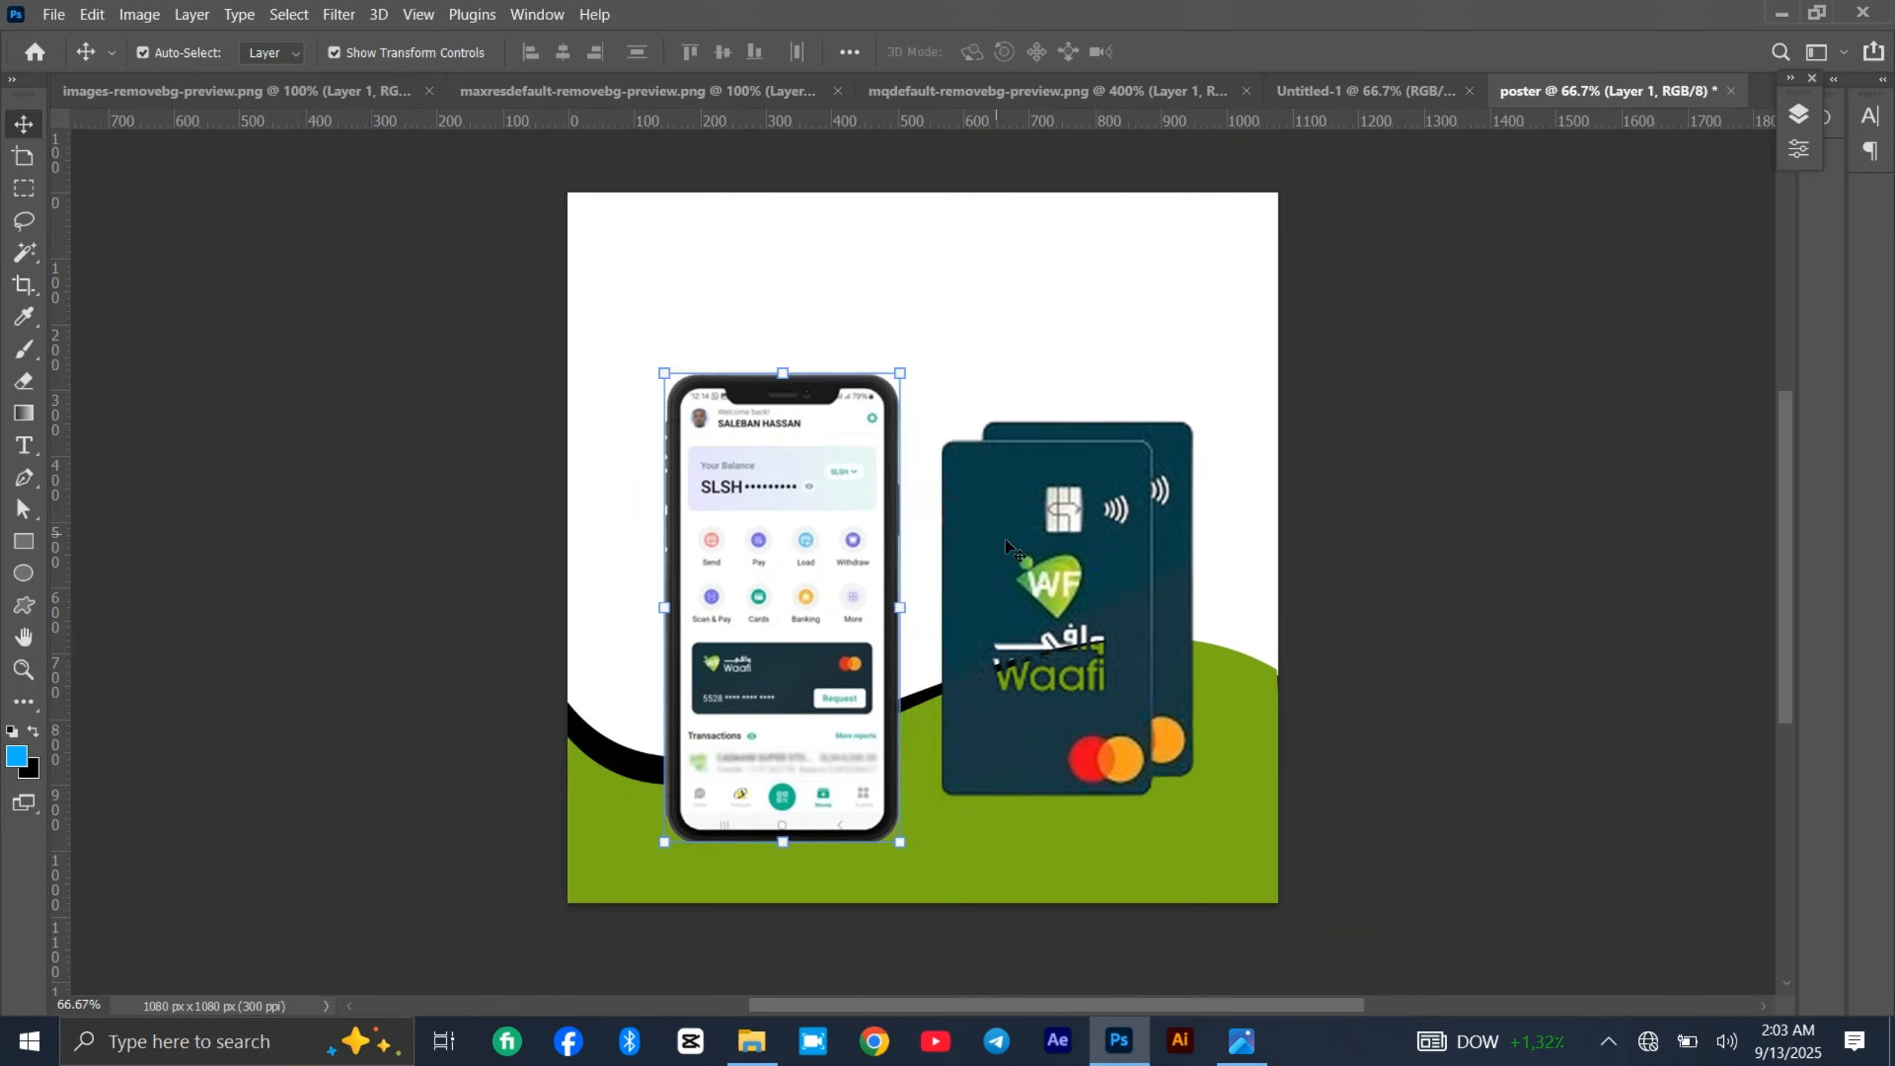
{"action": "left_click_drag", "start_coordinate": [1016, 518], "coordinate": [998, 512]}
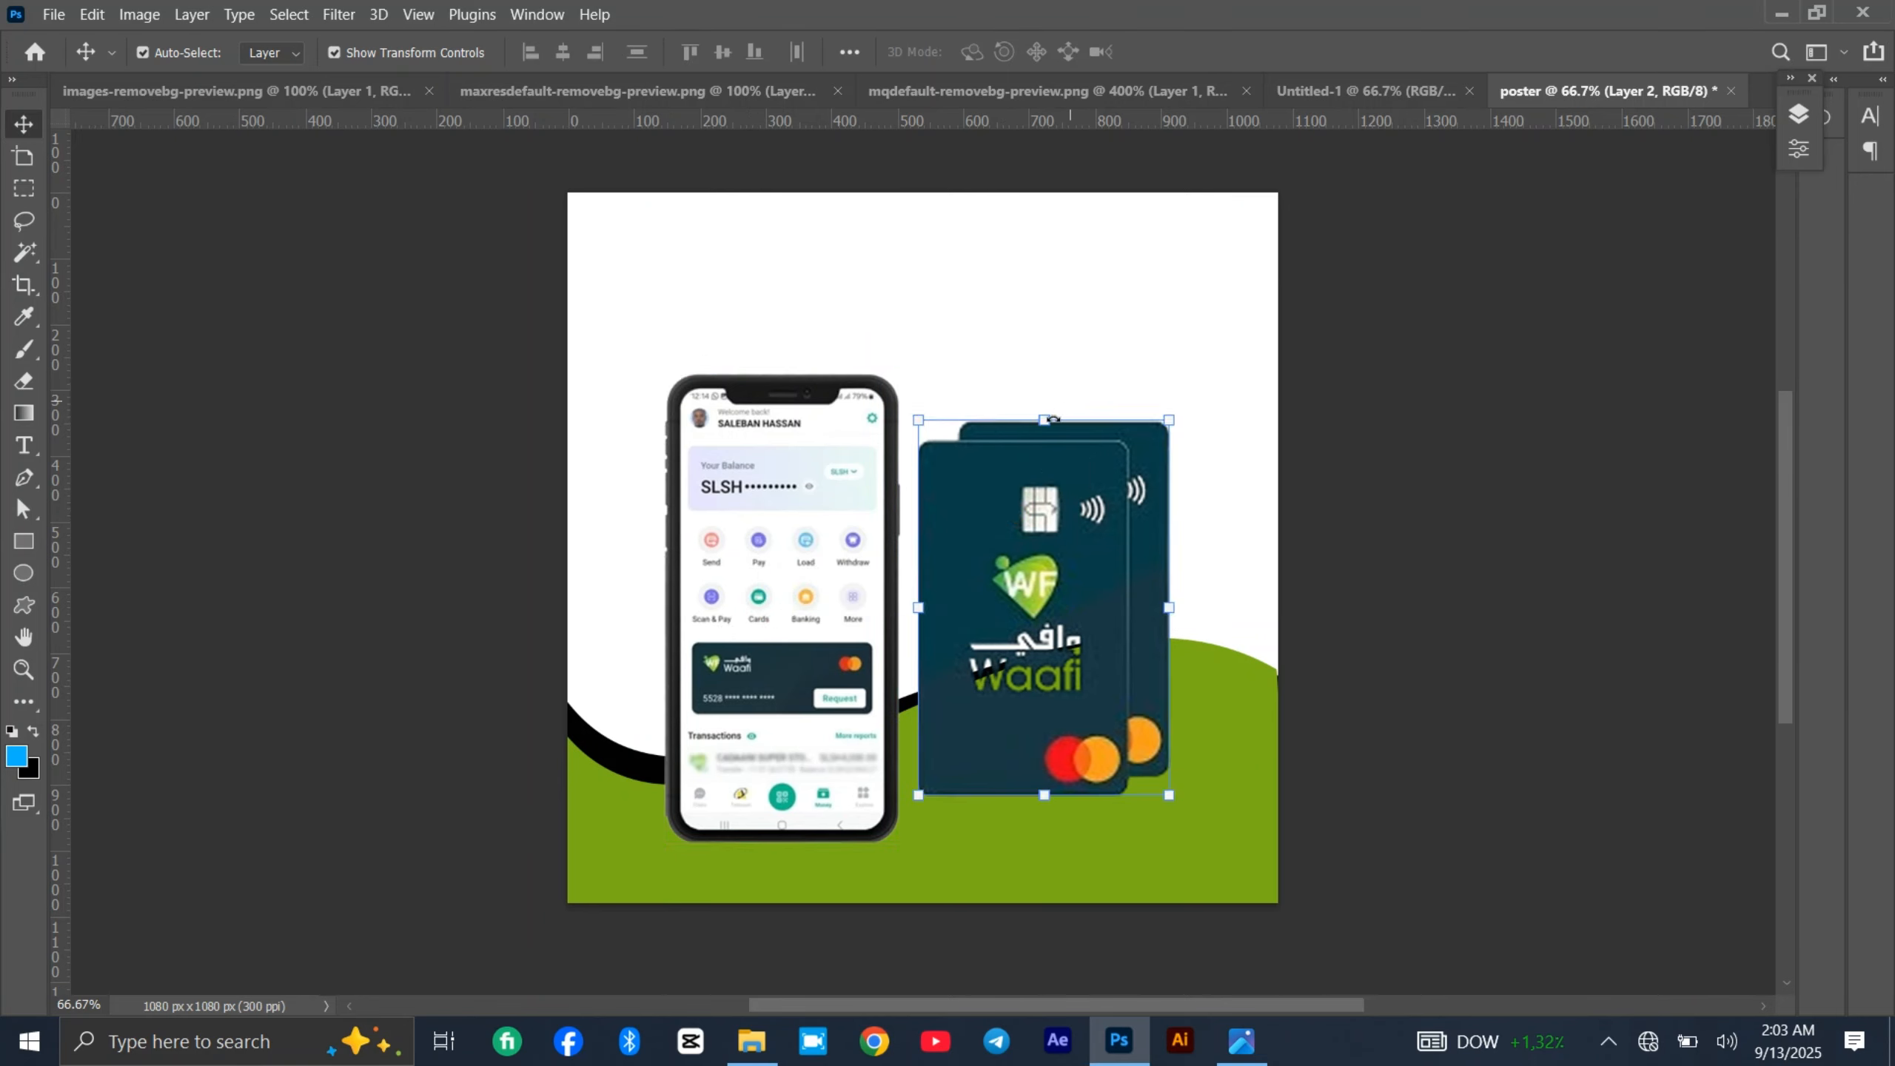
{"action": "left_click_drag", "start_coordinate": [1045, 421], "coordinate": [1047, 407]}
{"action": "key", "text": "Return"}
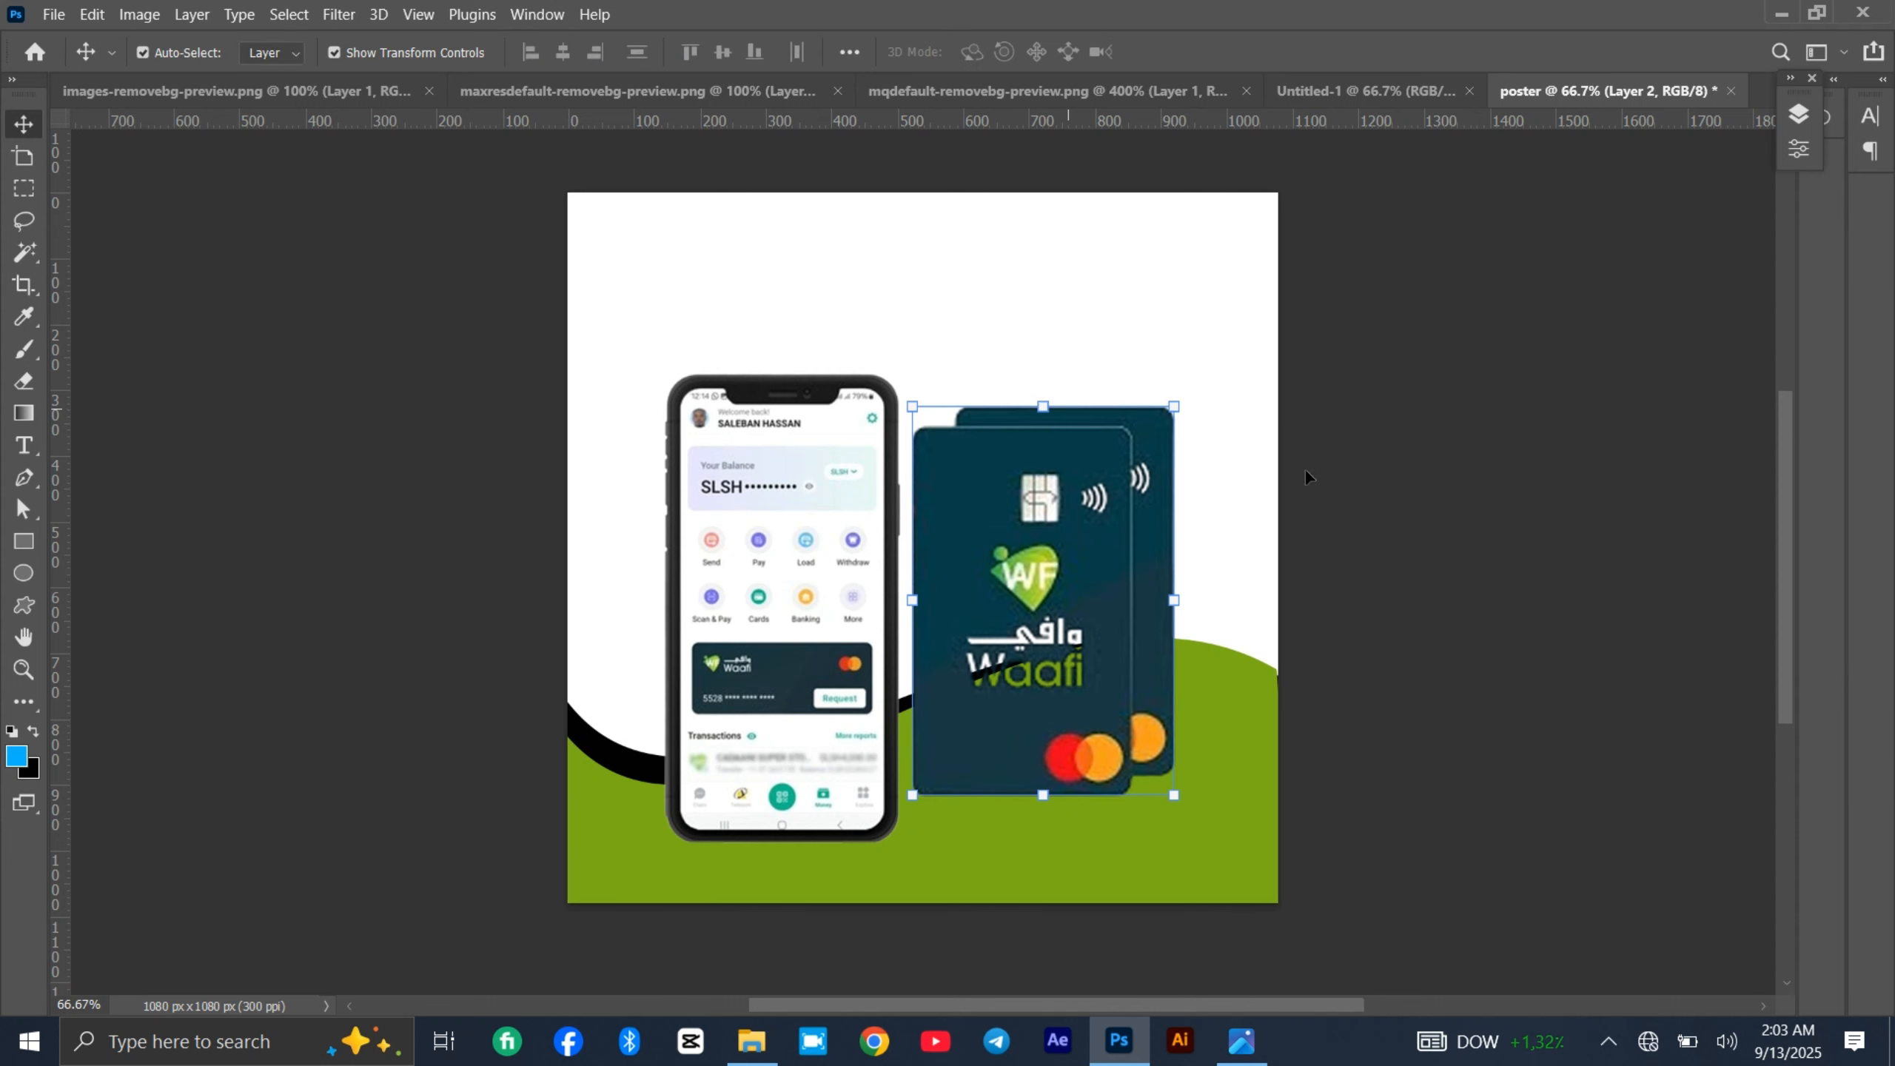
{"action": "left_click", "coordinate": [1313, 481]}
- Place the Mastercard logo from images-removebg-preview.png in the poster's upper-left corner and the Waafi logo from Untitled-1 in its upper-right corner
{"action": "left_click", "coordinate": [953, 90]}
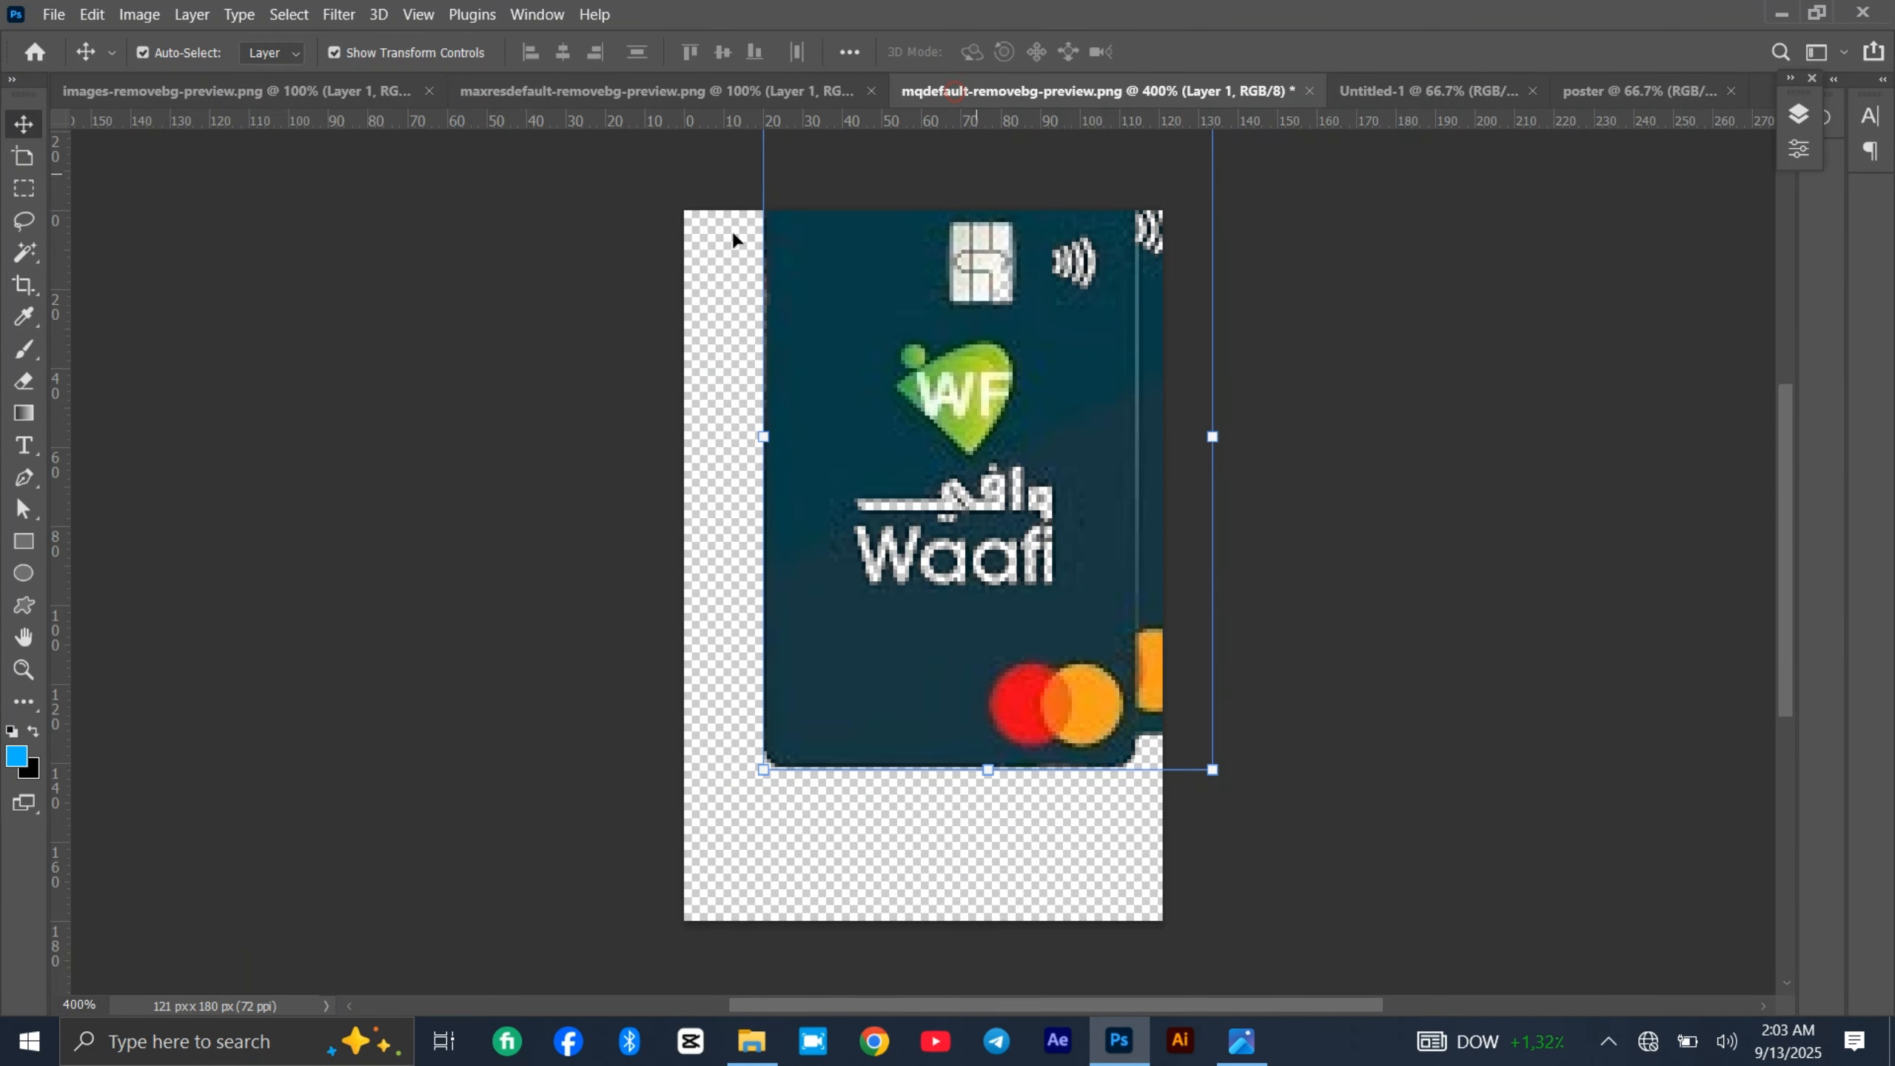
{"action": "left_click", "coordinate": [688, 93]}
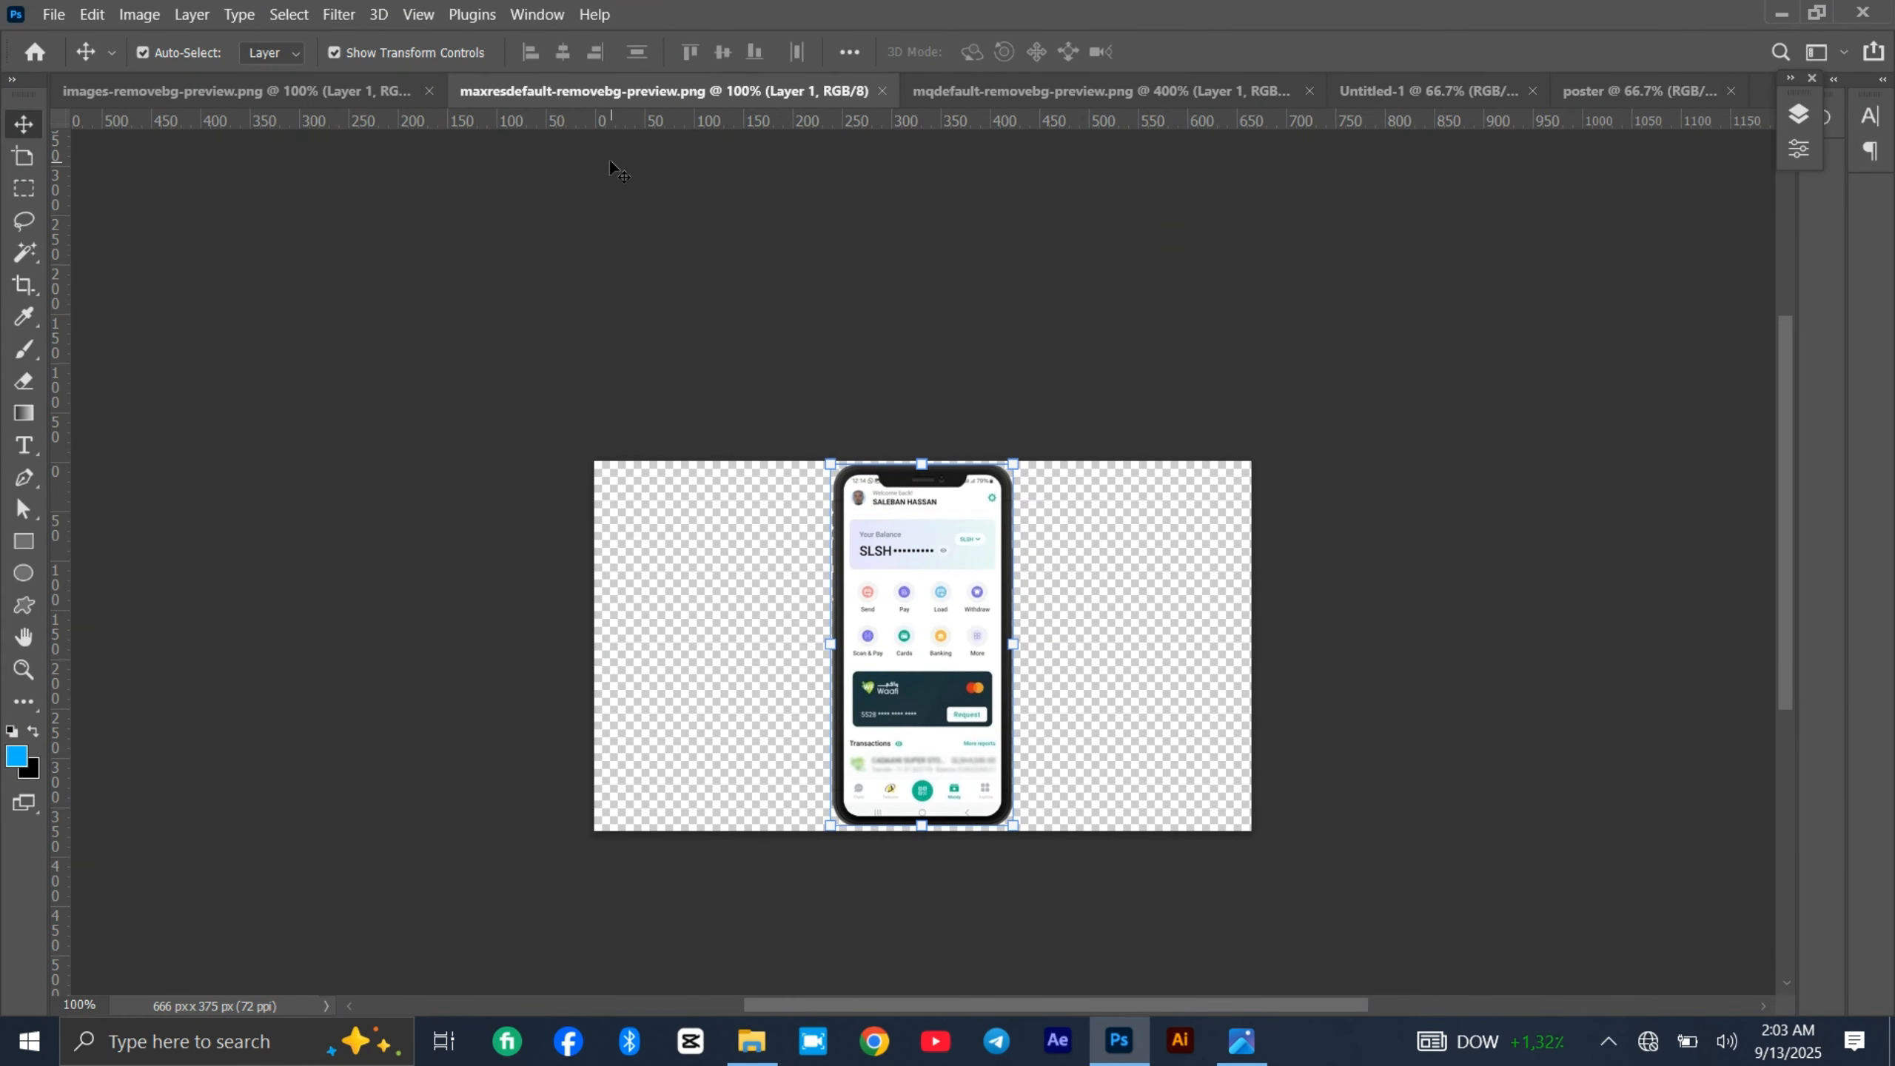
{"action": "left_click", "coordinate": [337, 92]}
{"action": "left_click_drag", "start_coordinate": [935, 561], "coordinate": [632, 243]}
{"action": "left_click", "coordinate": [1467, 277]}
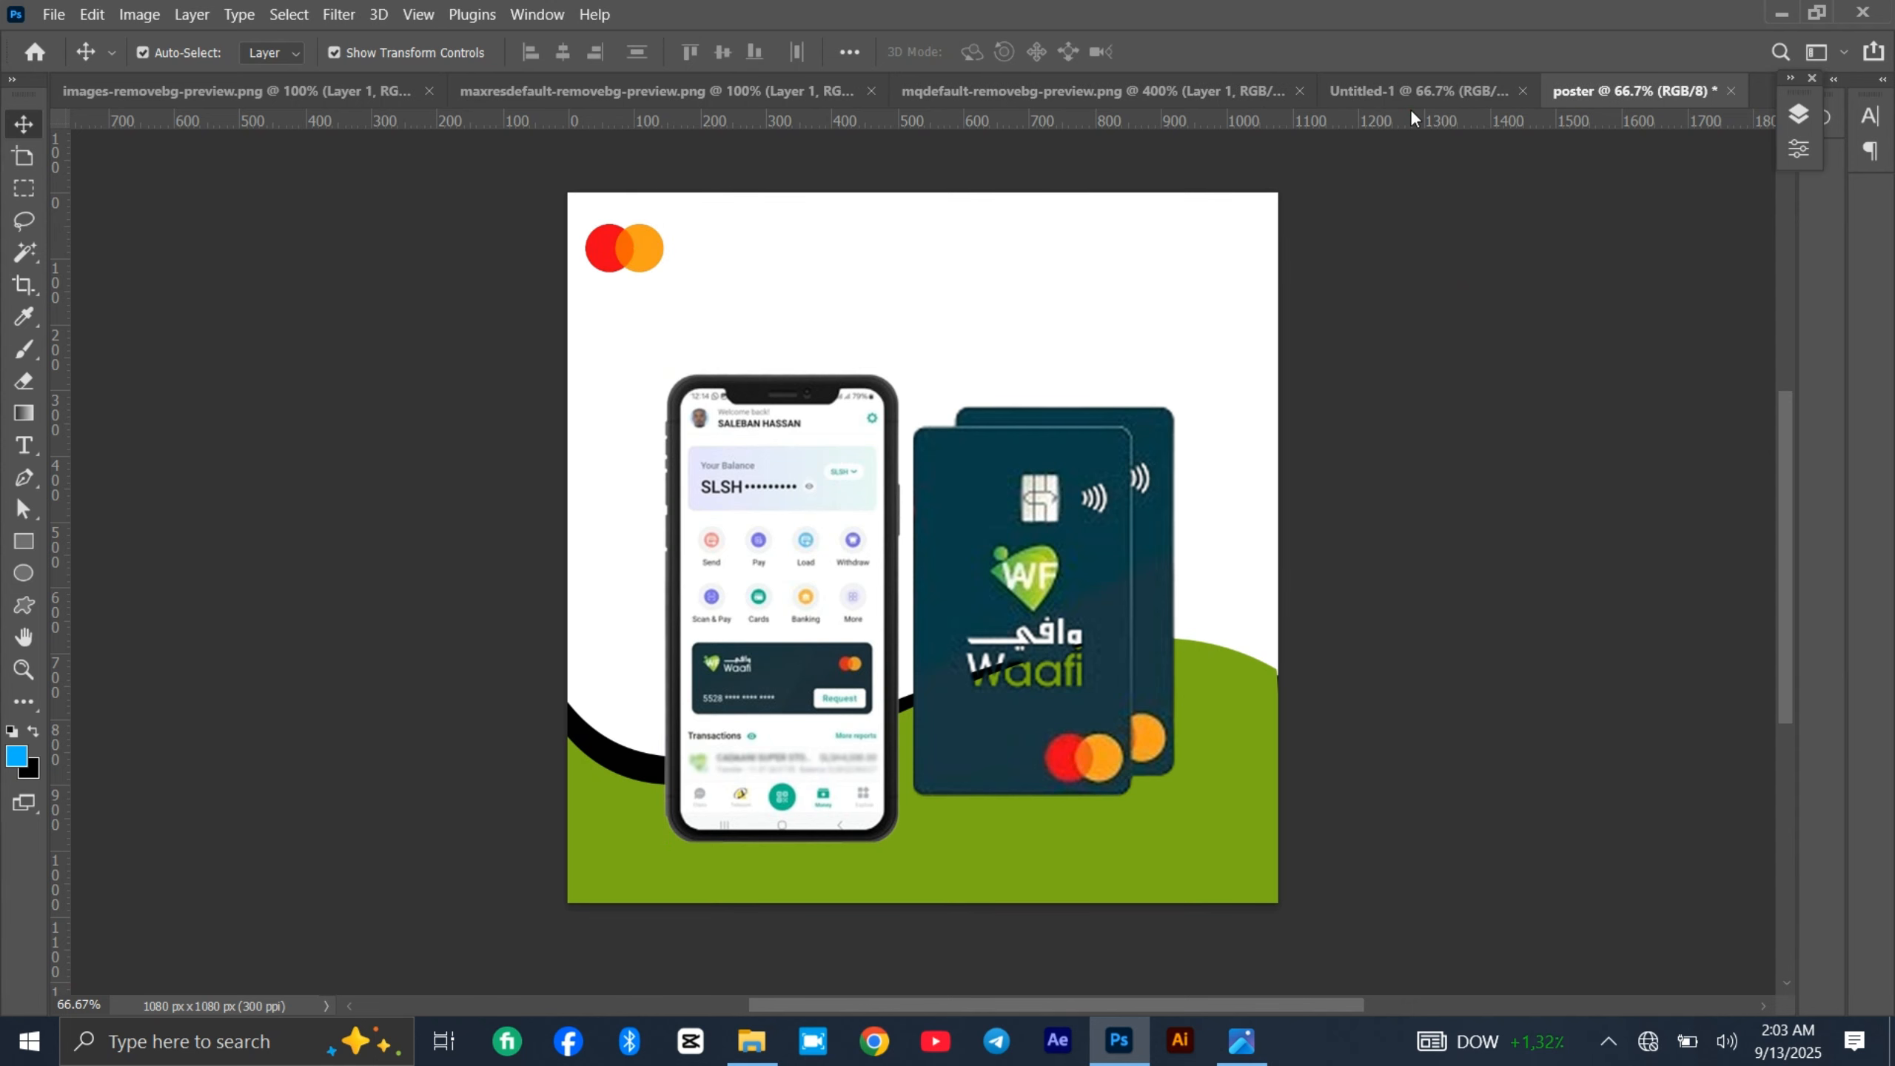
{"action": "left_click", "coordinate": [1409, 88]}
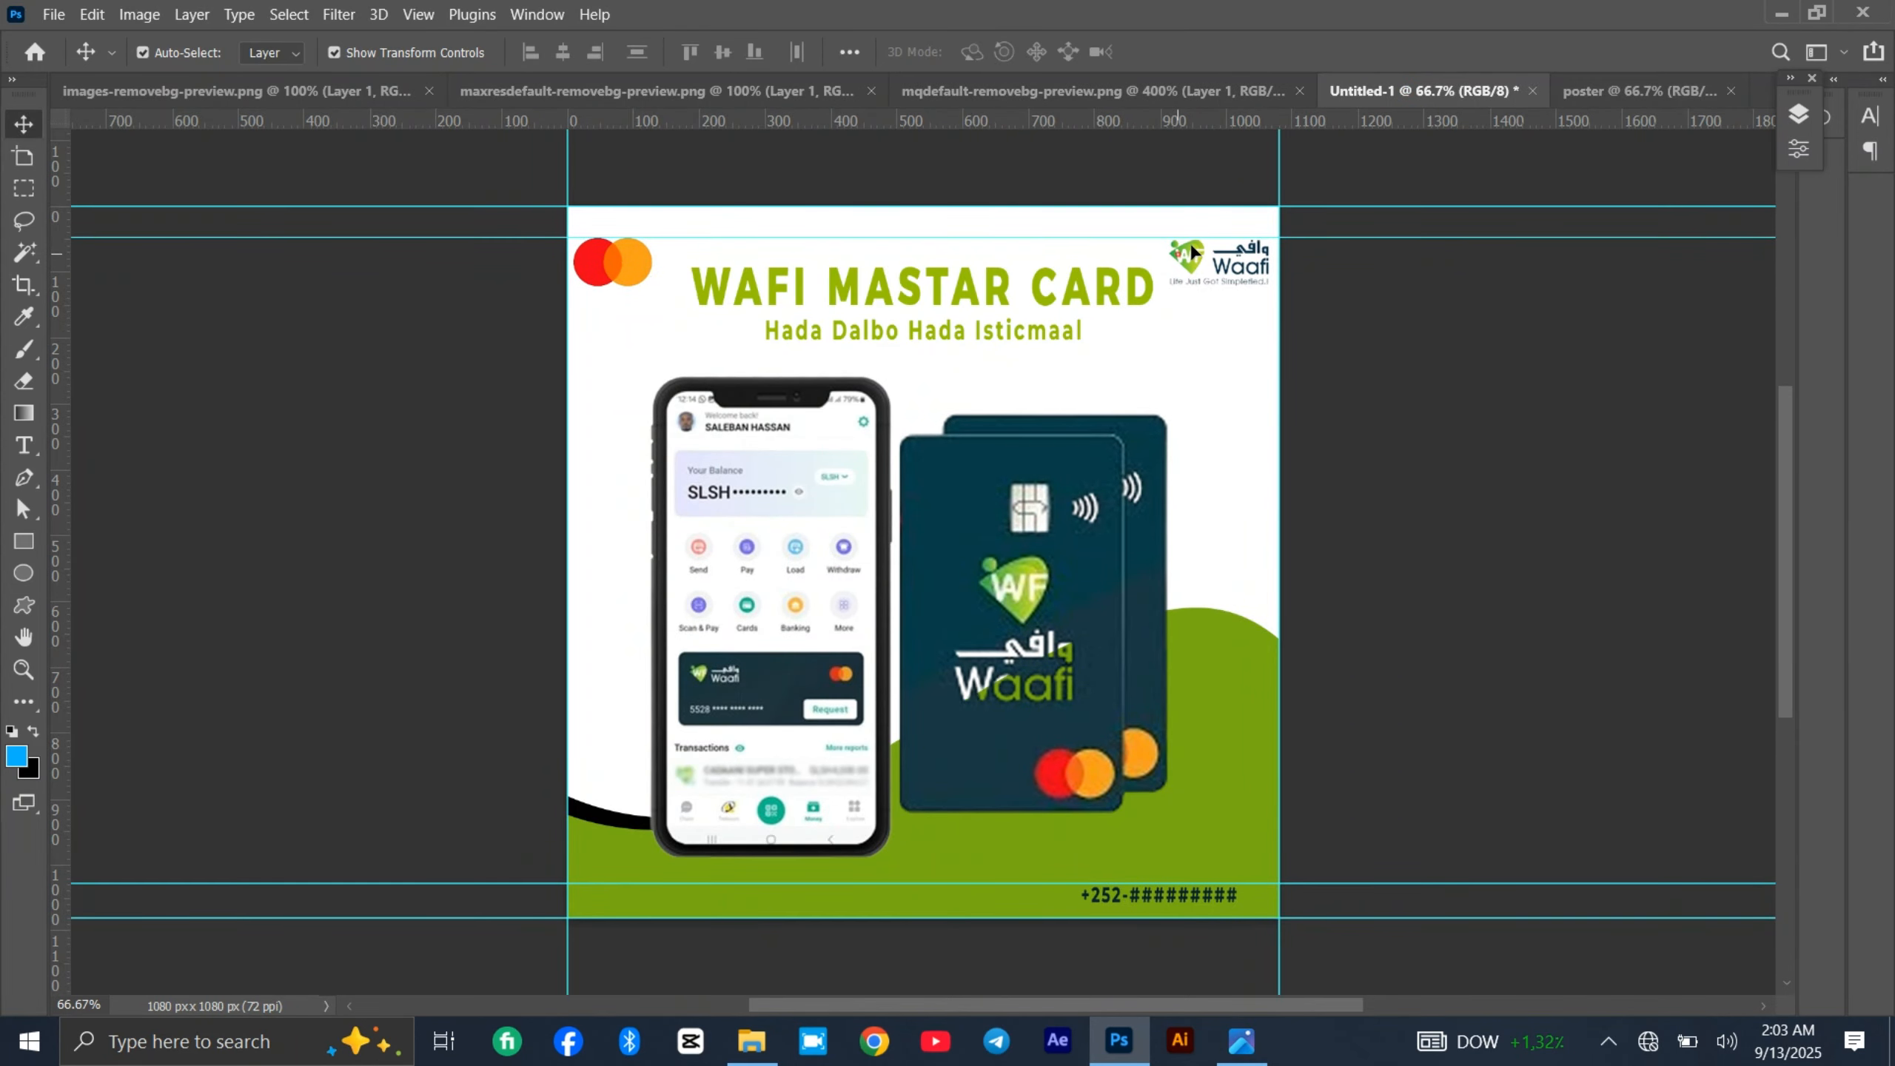
{"action": "mouse_move", "coordinate": [1191, 254]}
{"action": "left_mouse_down"}
{"action": "mouse_move", "coordinate": [1531, 142]}
{"action": "mouse_move", "coordinate": [1568, 97]}
{"action": "mouse_move", "coordinate": [1175, 198]}
{"action": "mouse_move", "coordinate": [1208, 257]}
{"action": "left_mouse_up"}
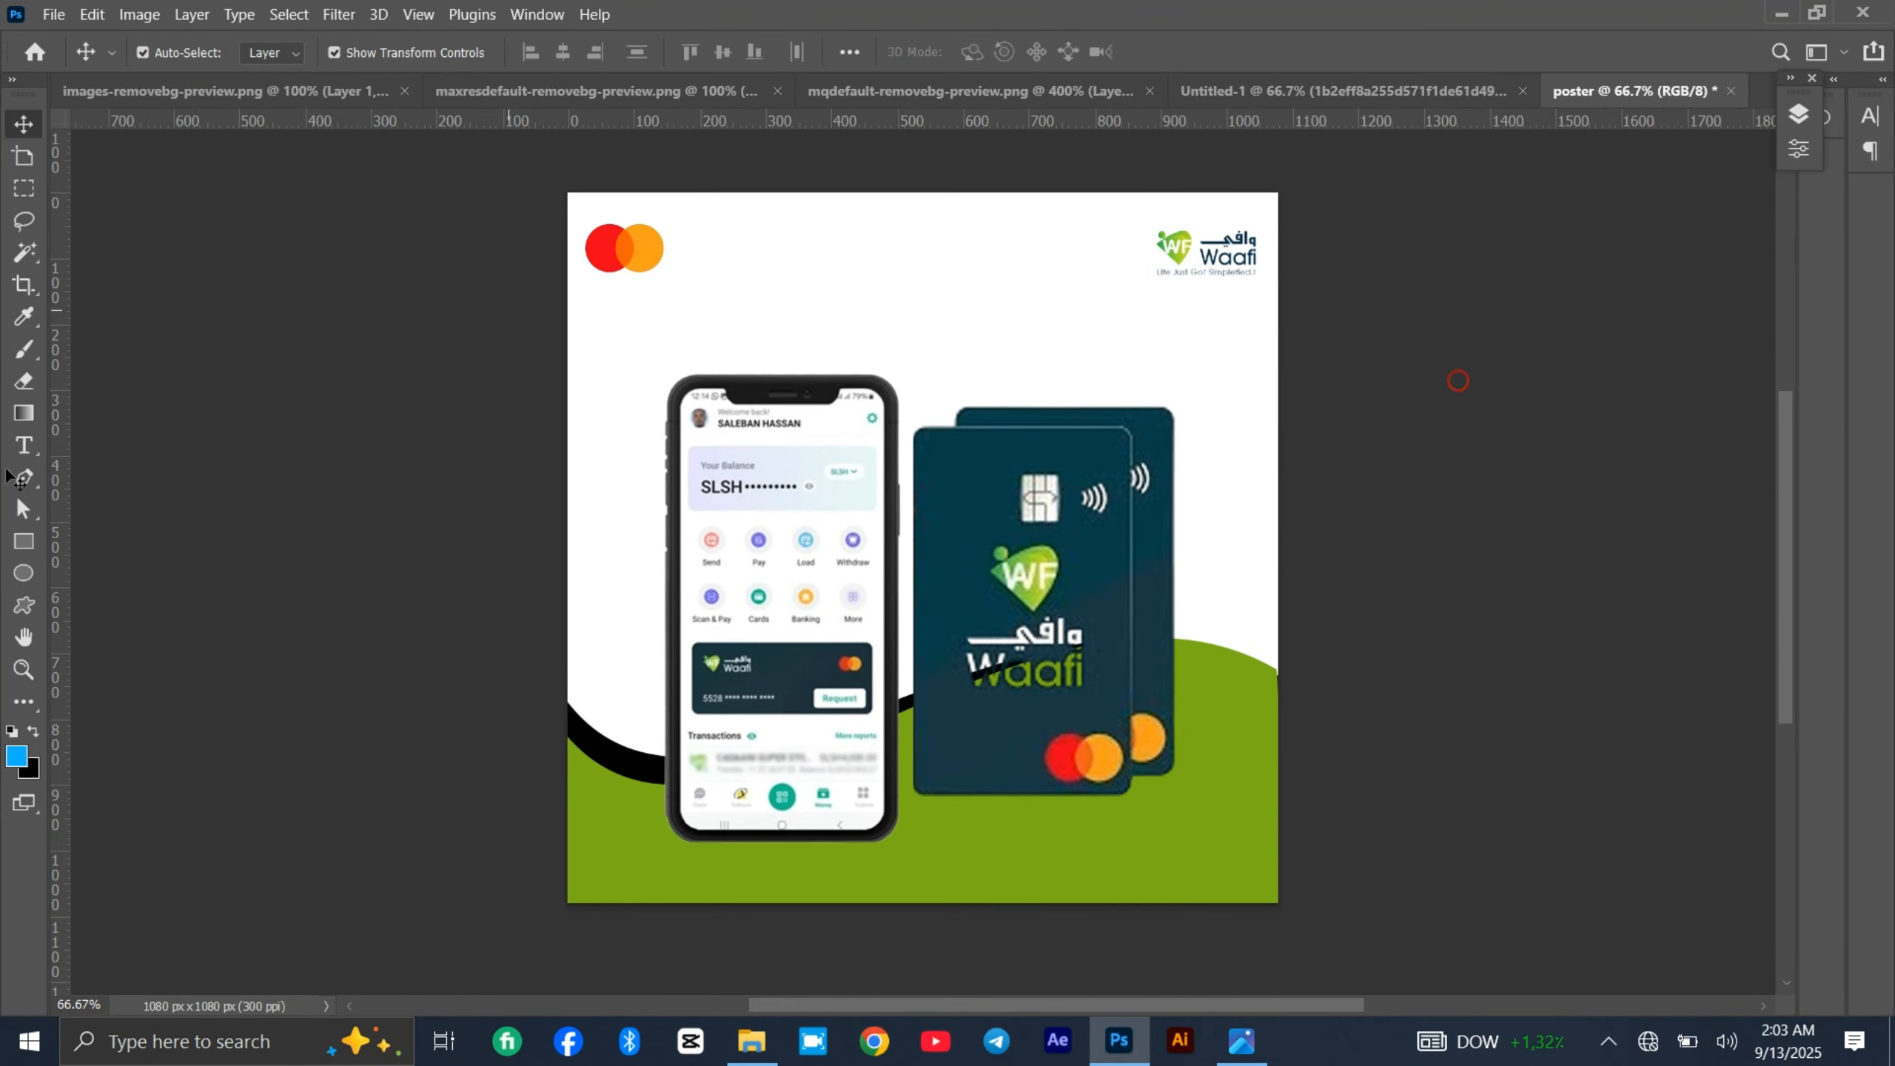
- Add the headline "WAFI MASTAR CARD" above the phone in green Montserrat Bold at 9.84 pt
{"action": "left_click", "coordinate": [23, 445]}
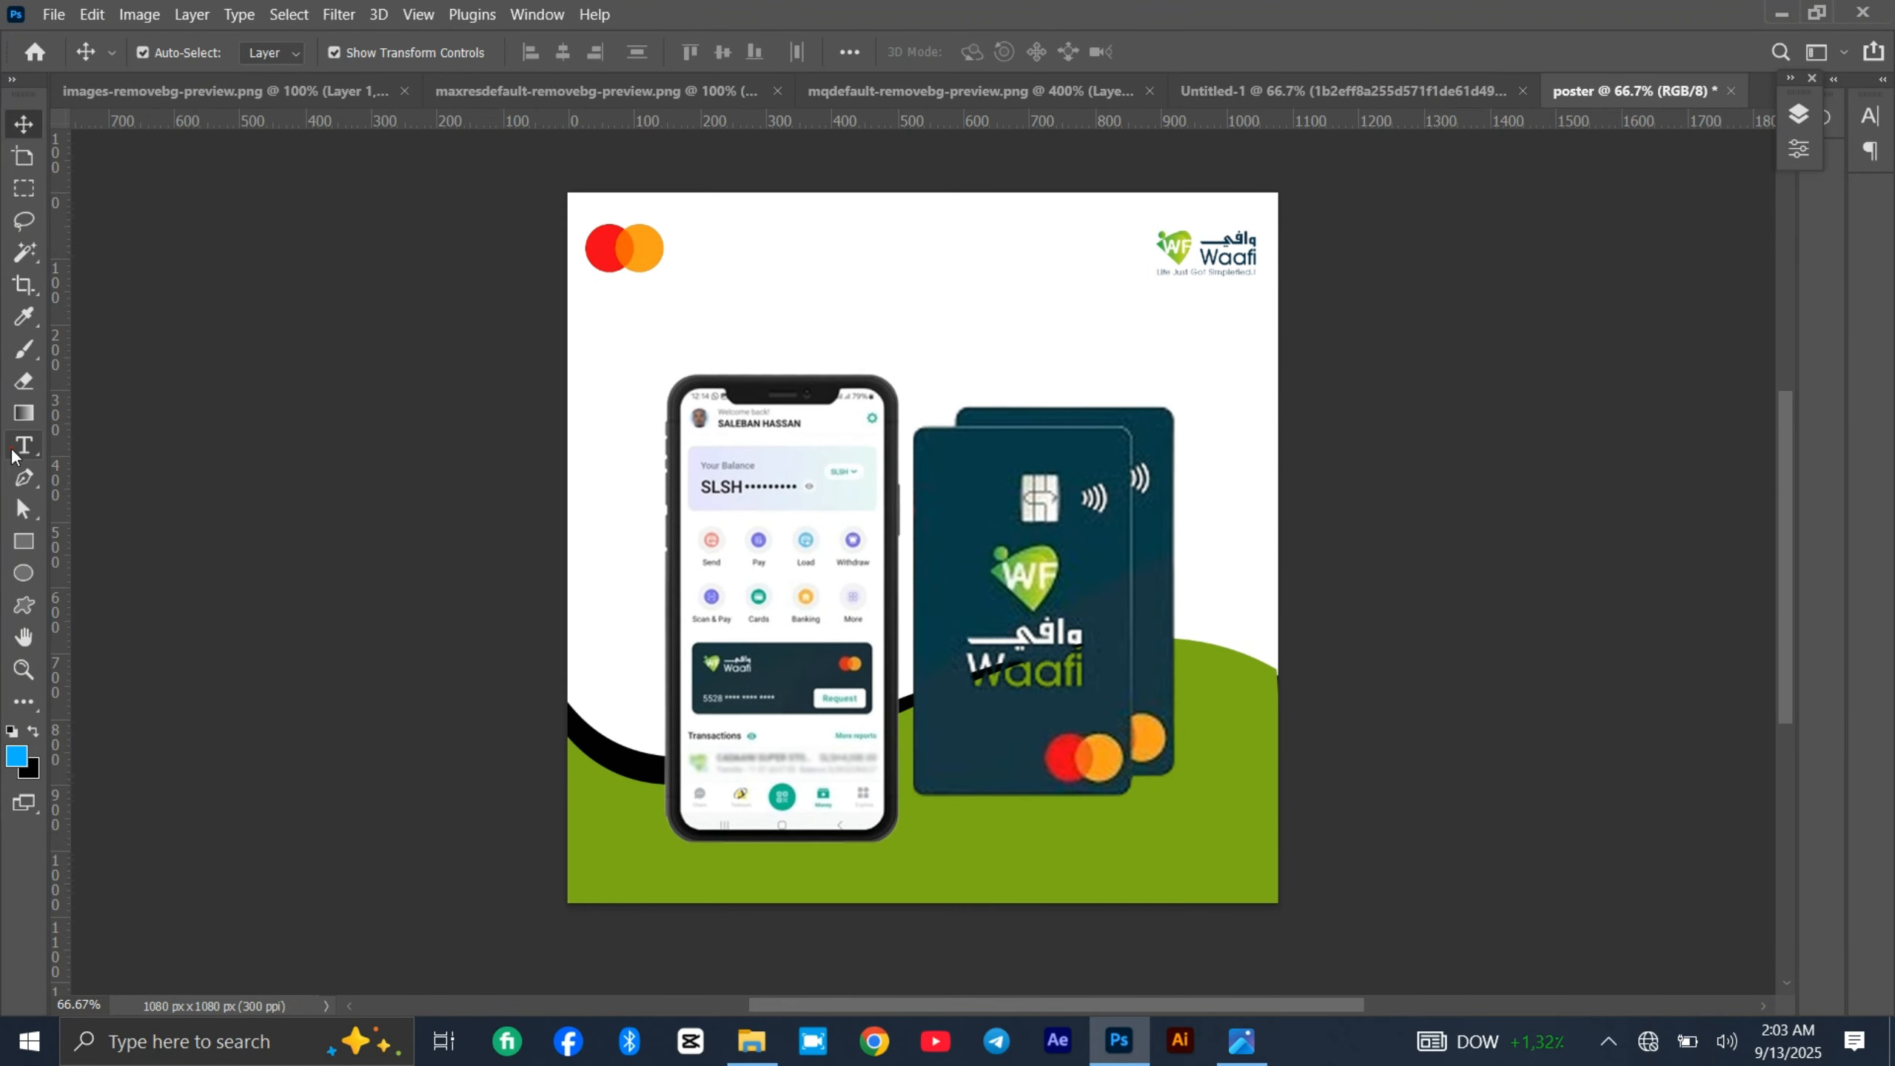
{"action": "left_click", "coordinate": [775, 290]}
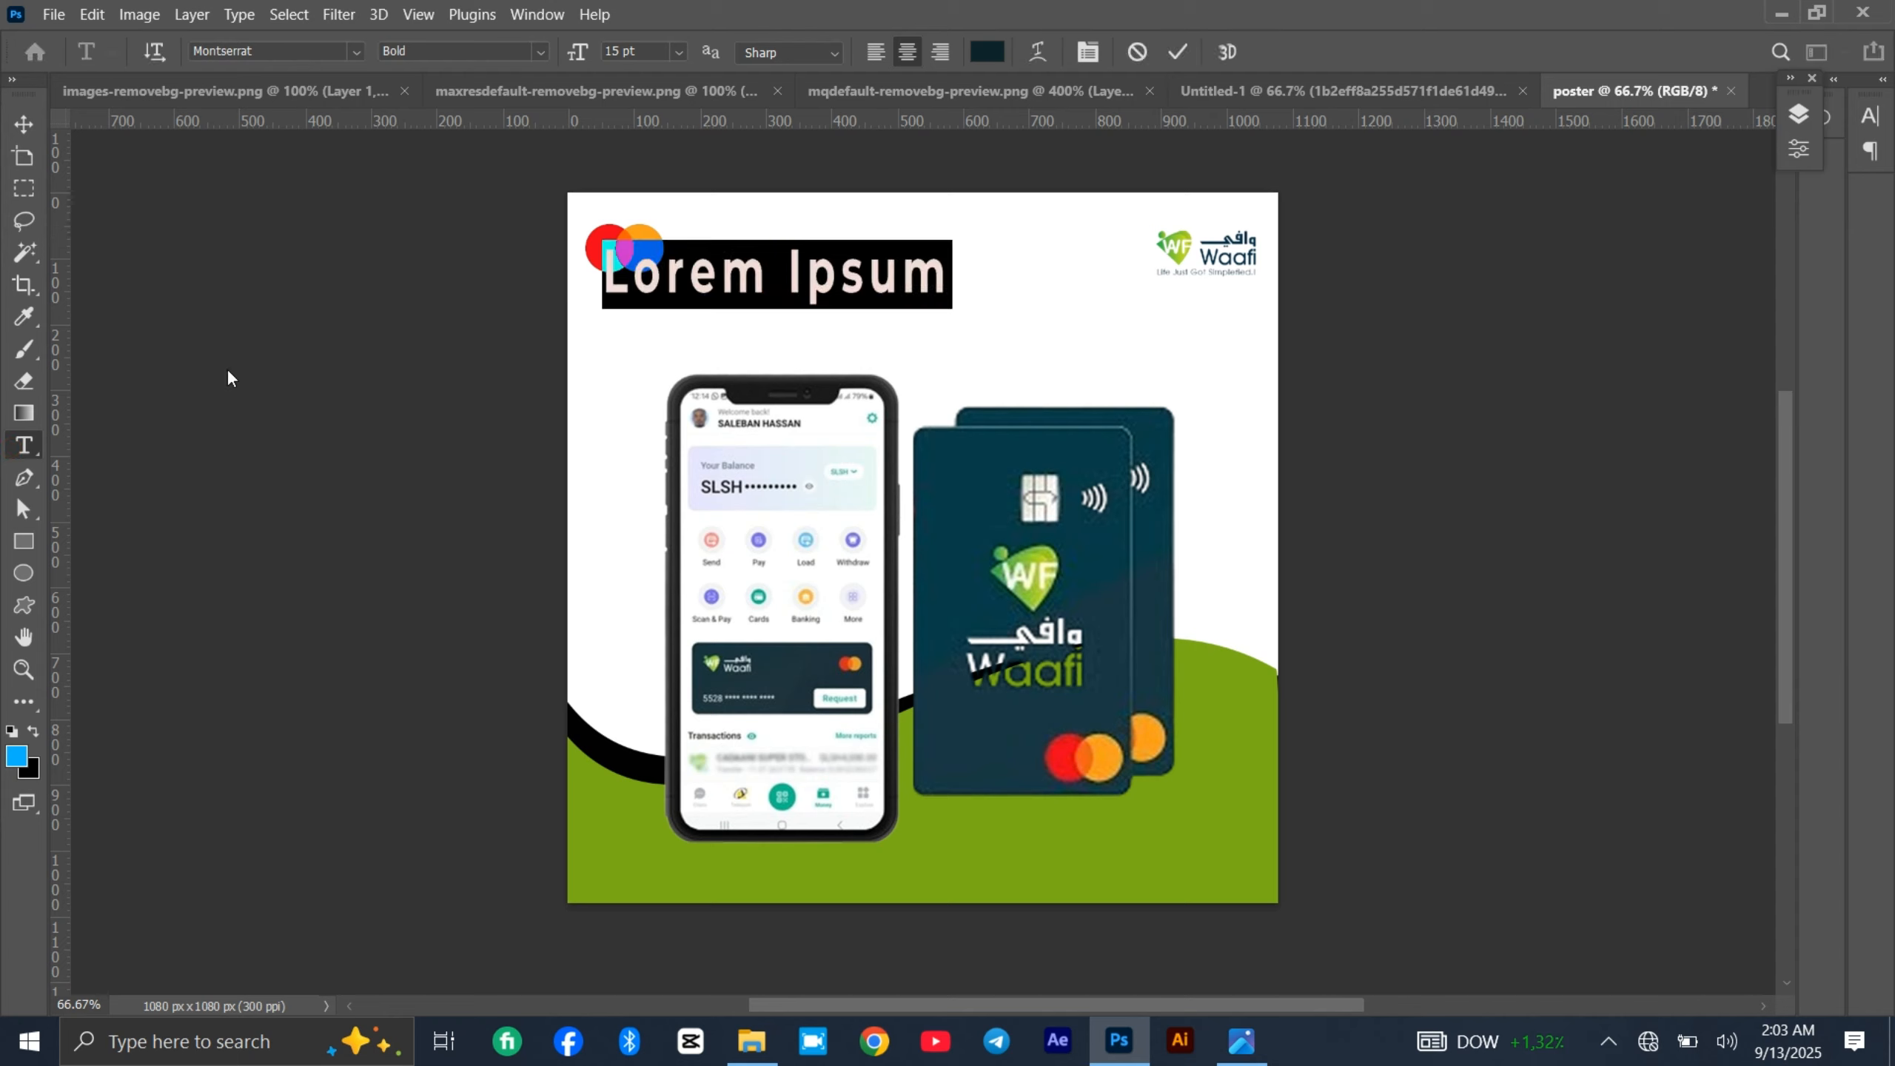
{"action": "type", "text": "WAFI MASTAR CARD"}
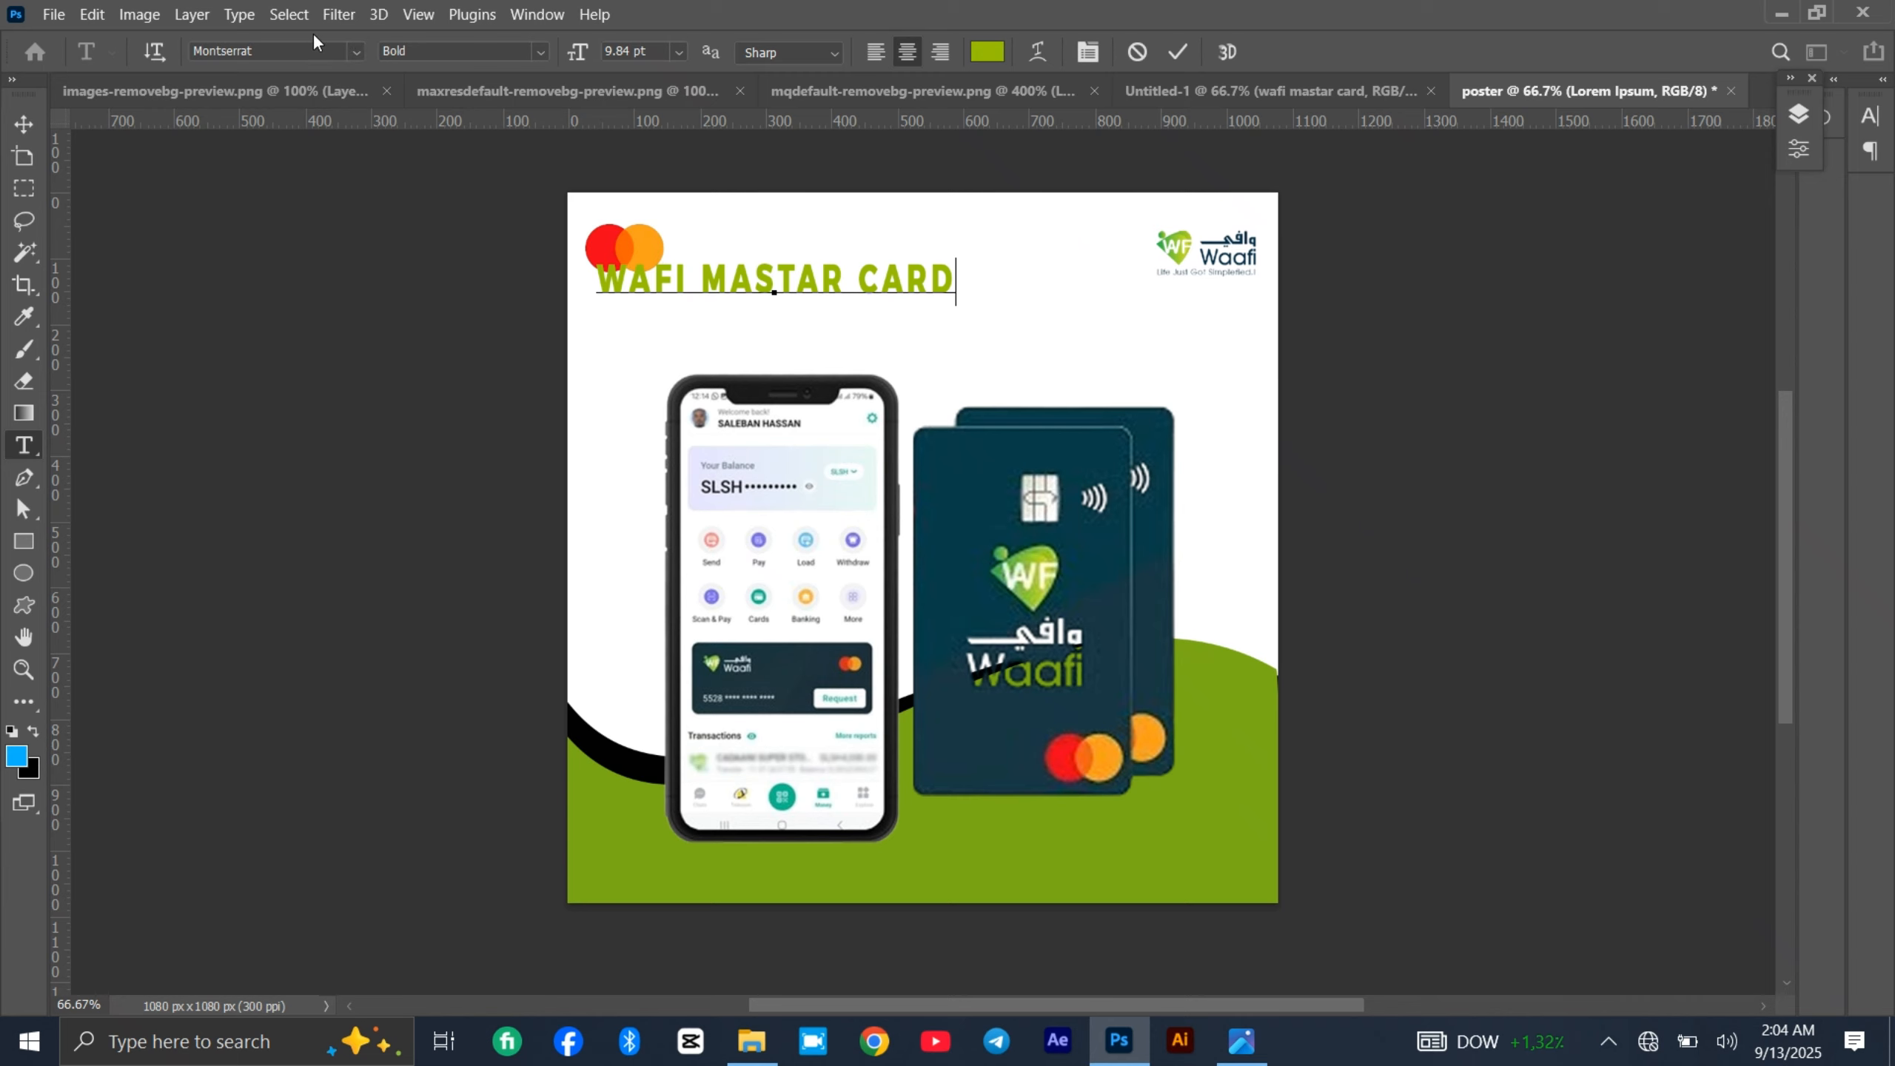
{"action": "left_click", "coordinate": [254, 50]}
{"action": "left_click", "coordinate": [23, 123]}
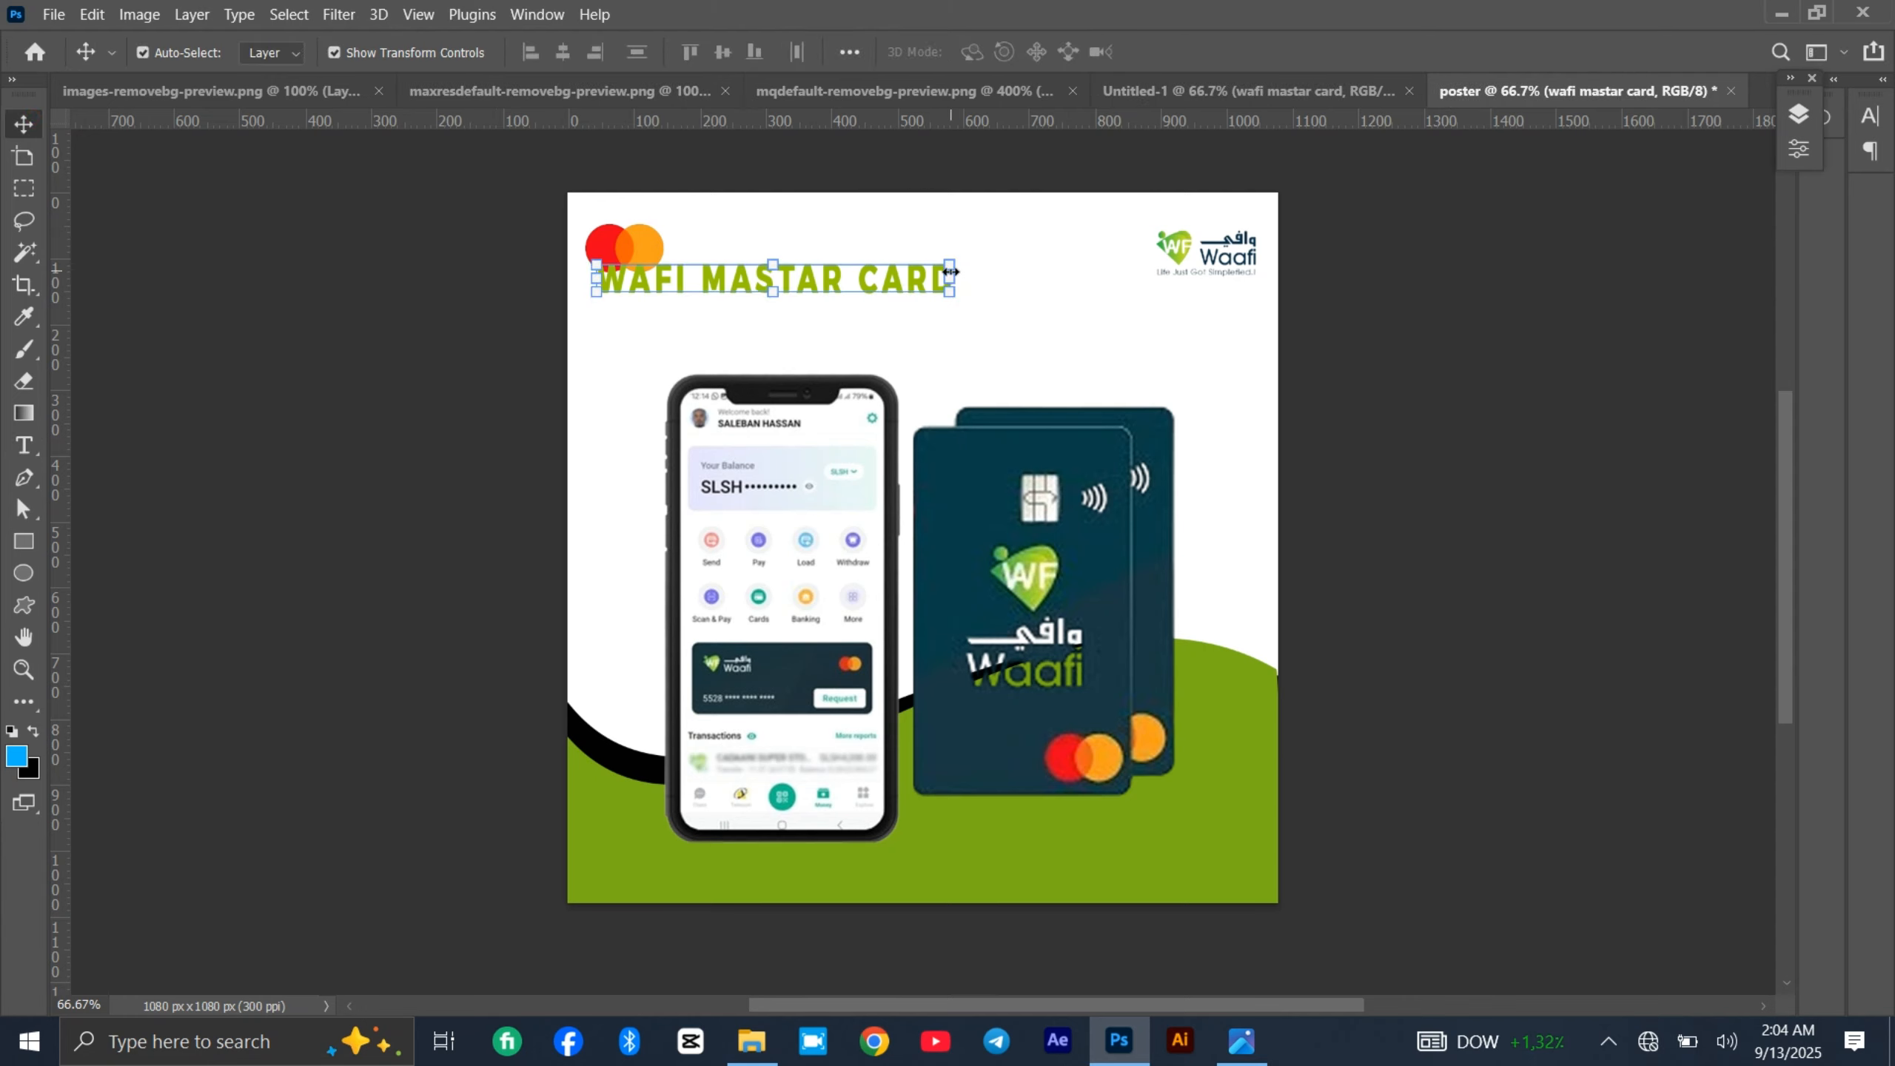
- Enlarge the headline by about a third and position it so it fills the space between the Mastercard and Waafi logos
{"action": "left_click_drag", "start_coordinate": [950, 271], "coordinate": [1086, 281]}
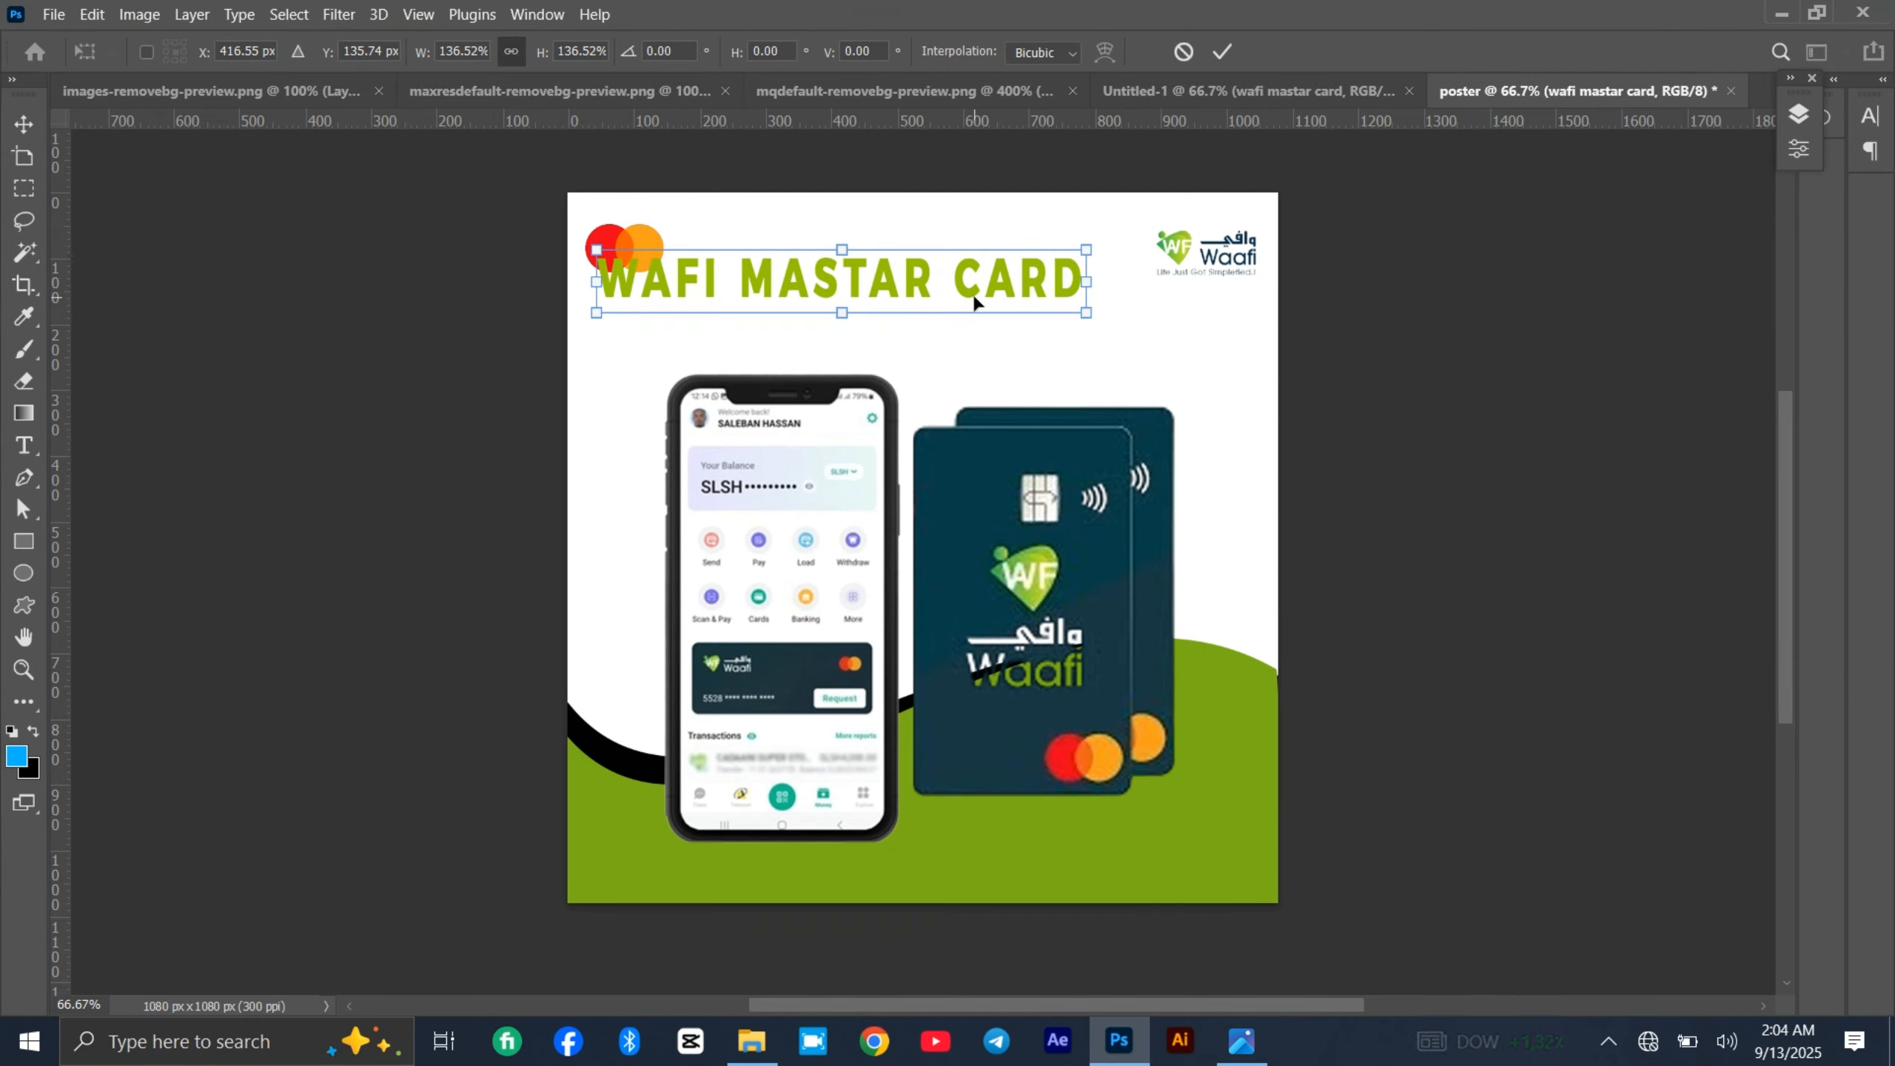
{"action": "left_click_drag", "start_coordinate": [973, 293], "coordinate": [1044, 283]}
{"action": "left_click_drag", "start_coordinate": [1047, 288], "coordinate": [1047, 288]}
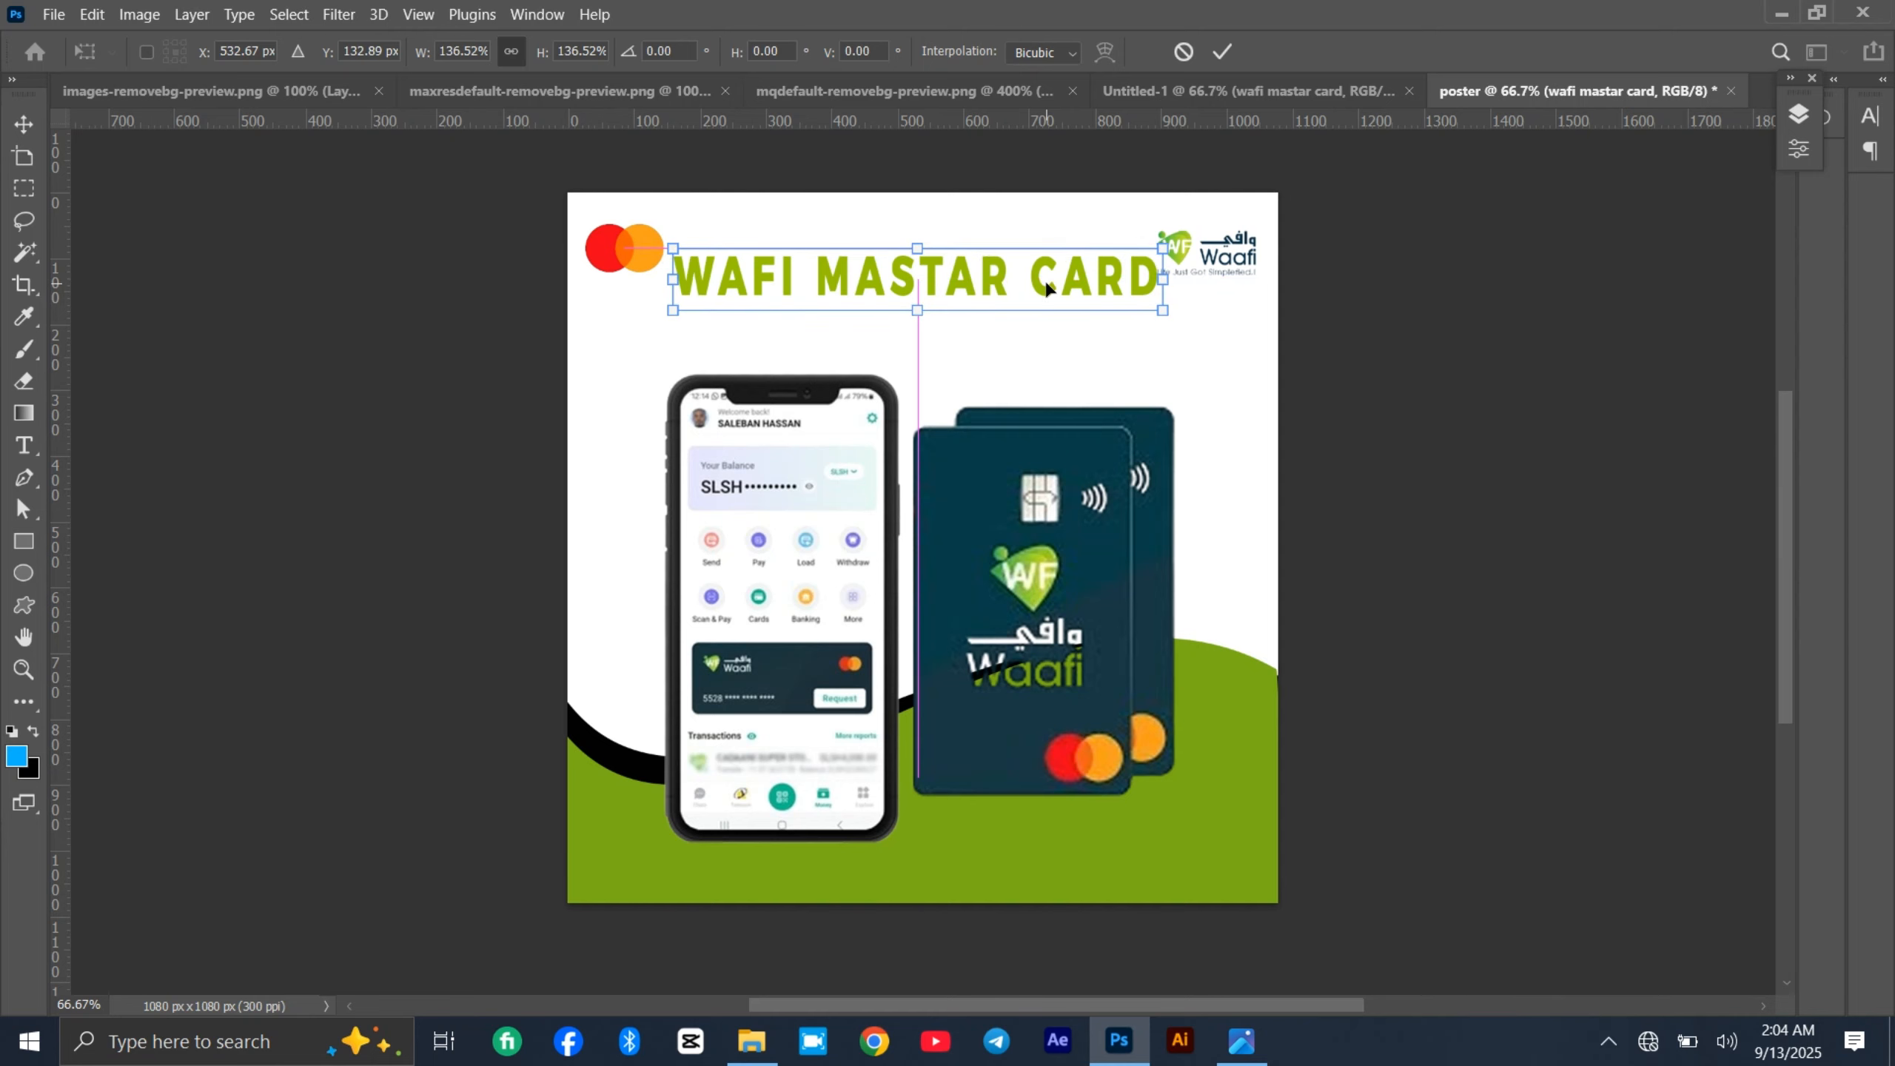
{"action": "left_click_drag", "start_coordinate": [1167, 279], "coordinate": [1154, 280]}
{"action": "key", "text": "Return"}
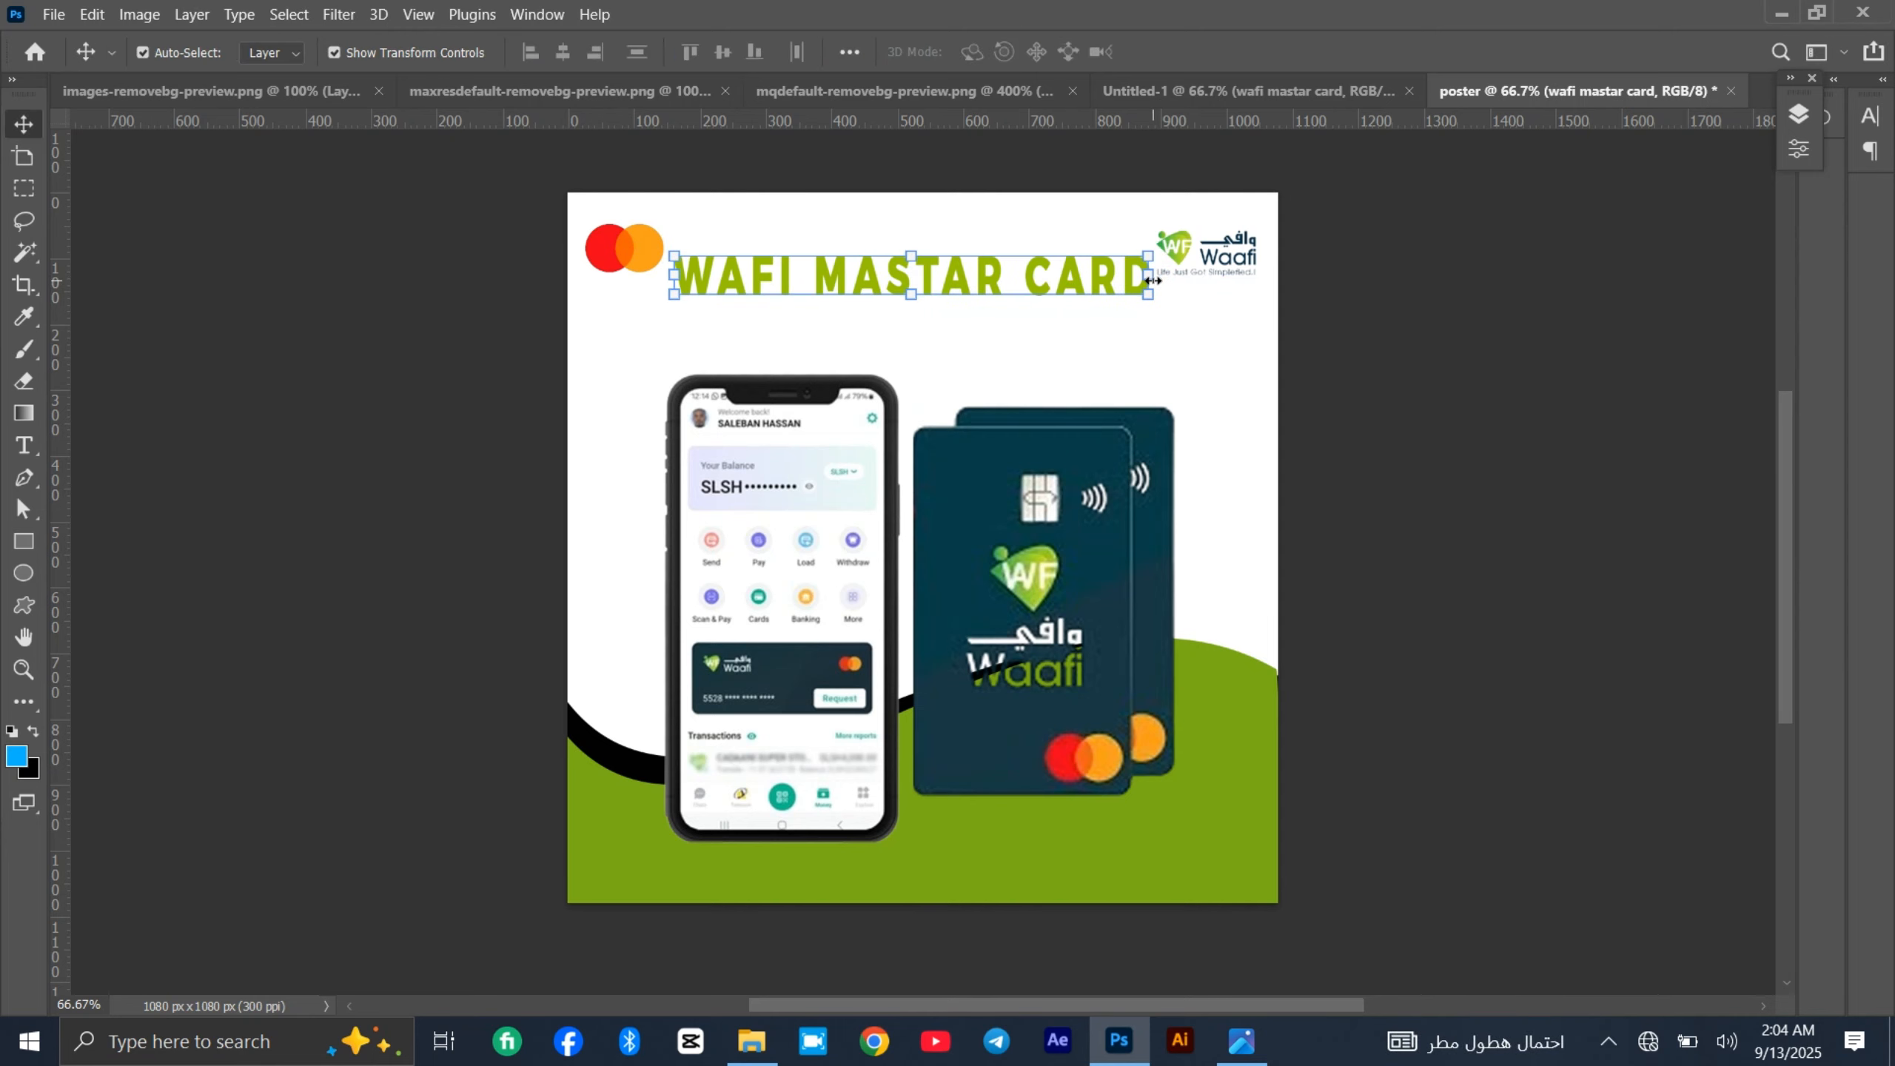
{"action": "left_click", "coordinate": [1607, 369]}
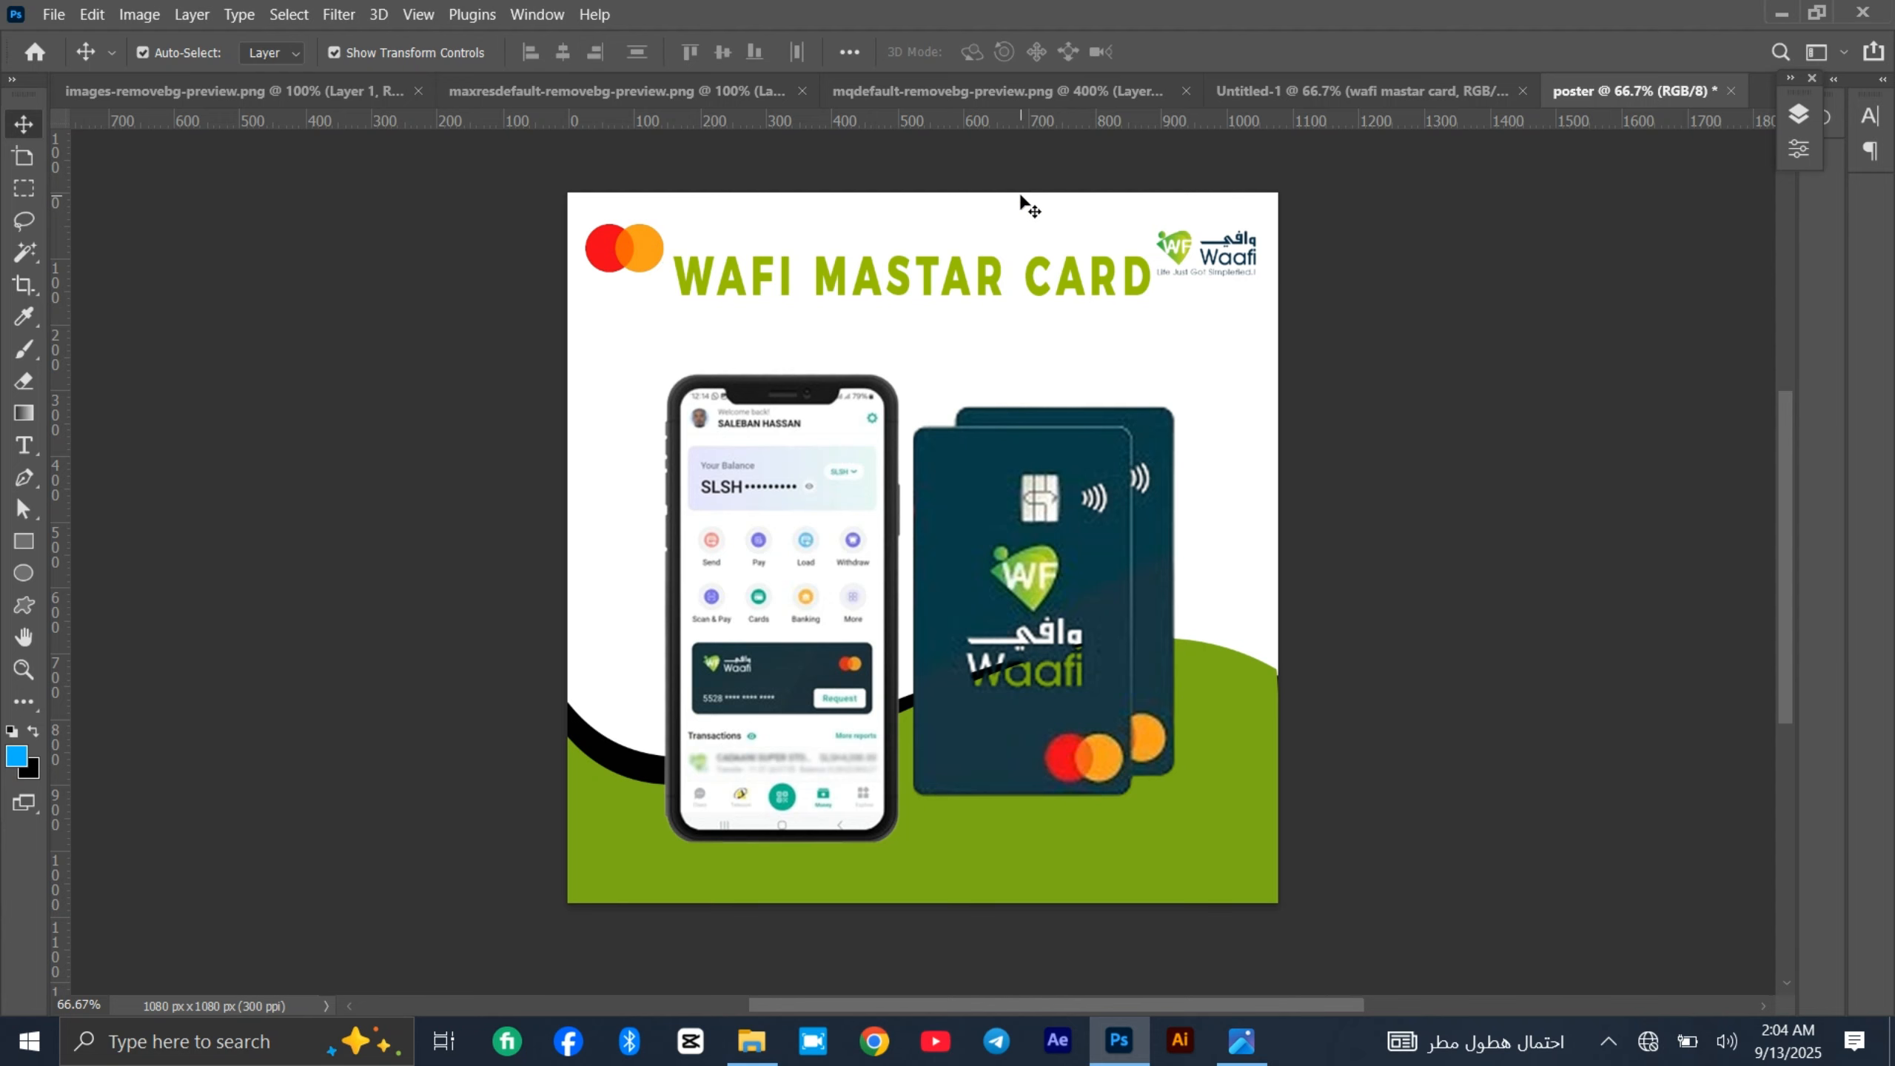
- Copy the tagline text "Hada Dalbo Hada Isticmaal" from the Untitled-1 document
{"action": "left_click", "coordinate": [1358, 94]}
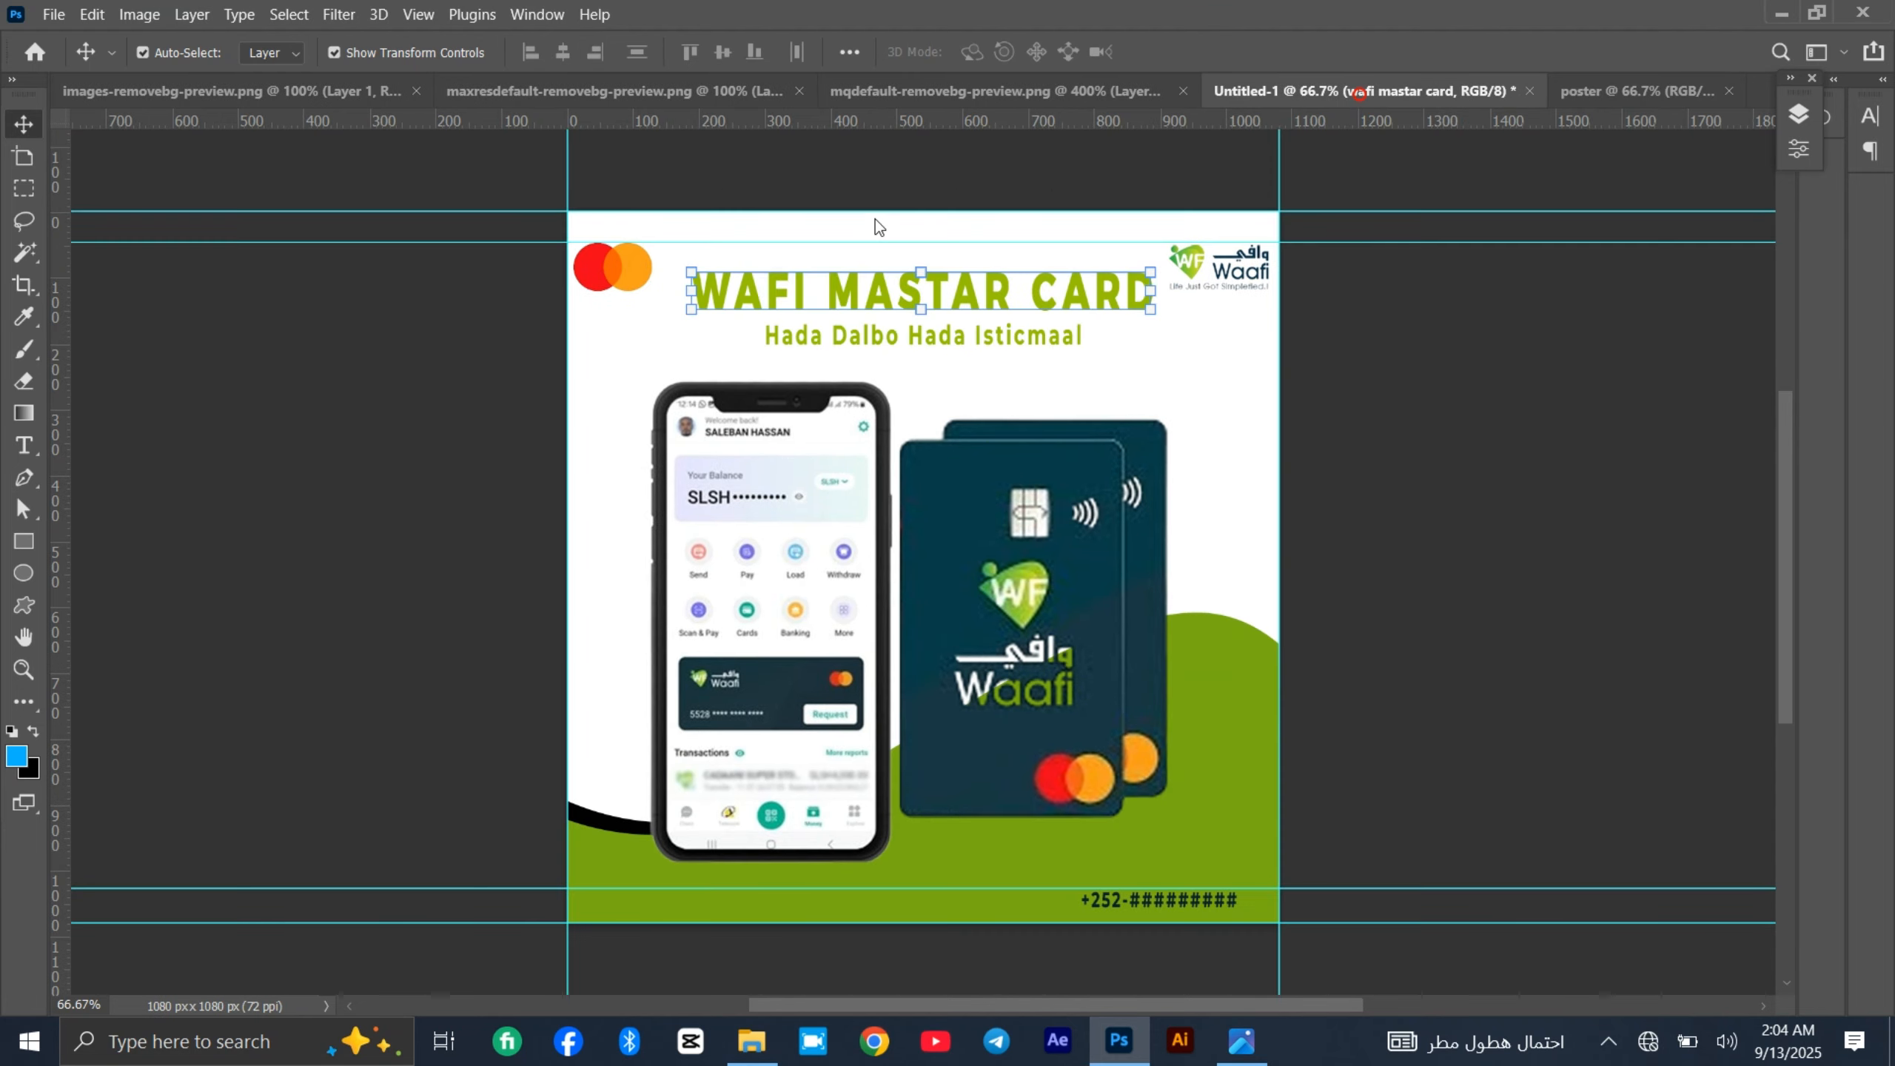
{"action": "double_click", "coordinate": [886, 340]}
{"action": "key", "text": "ctrl+c"}
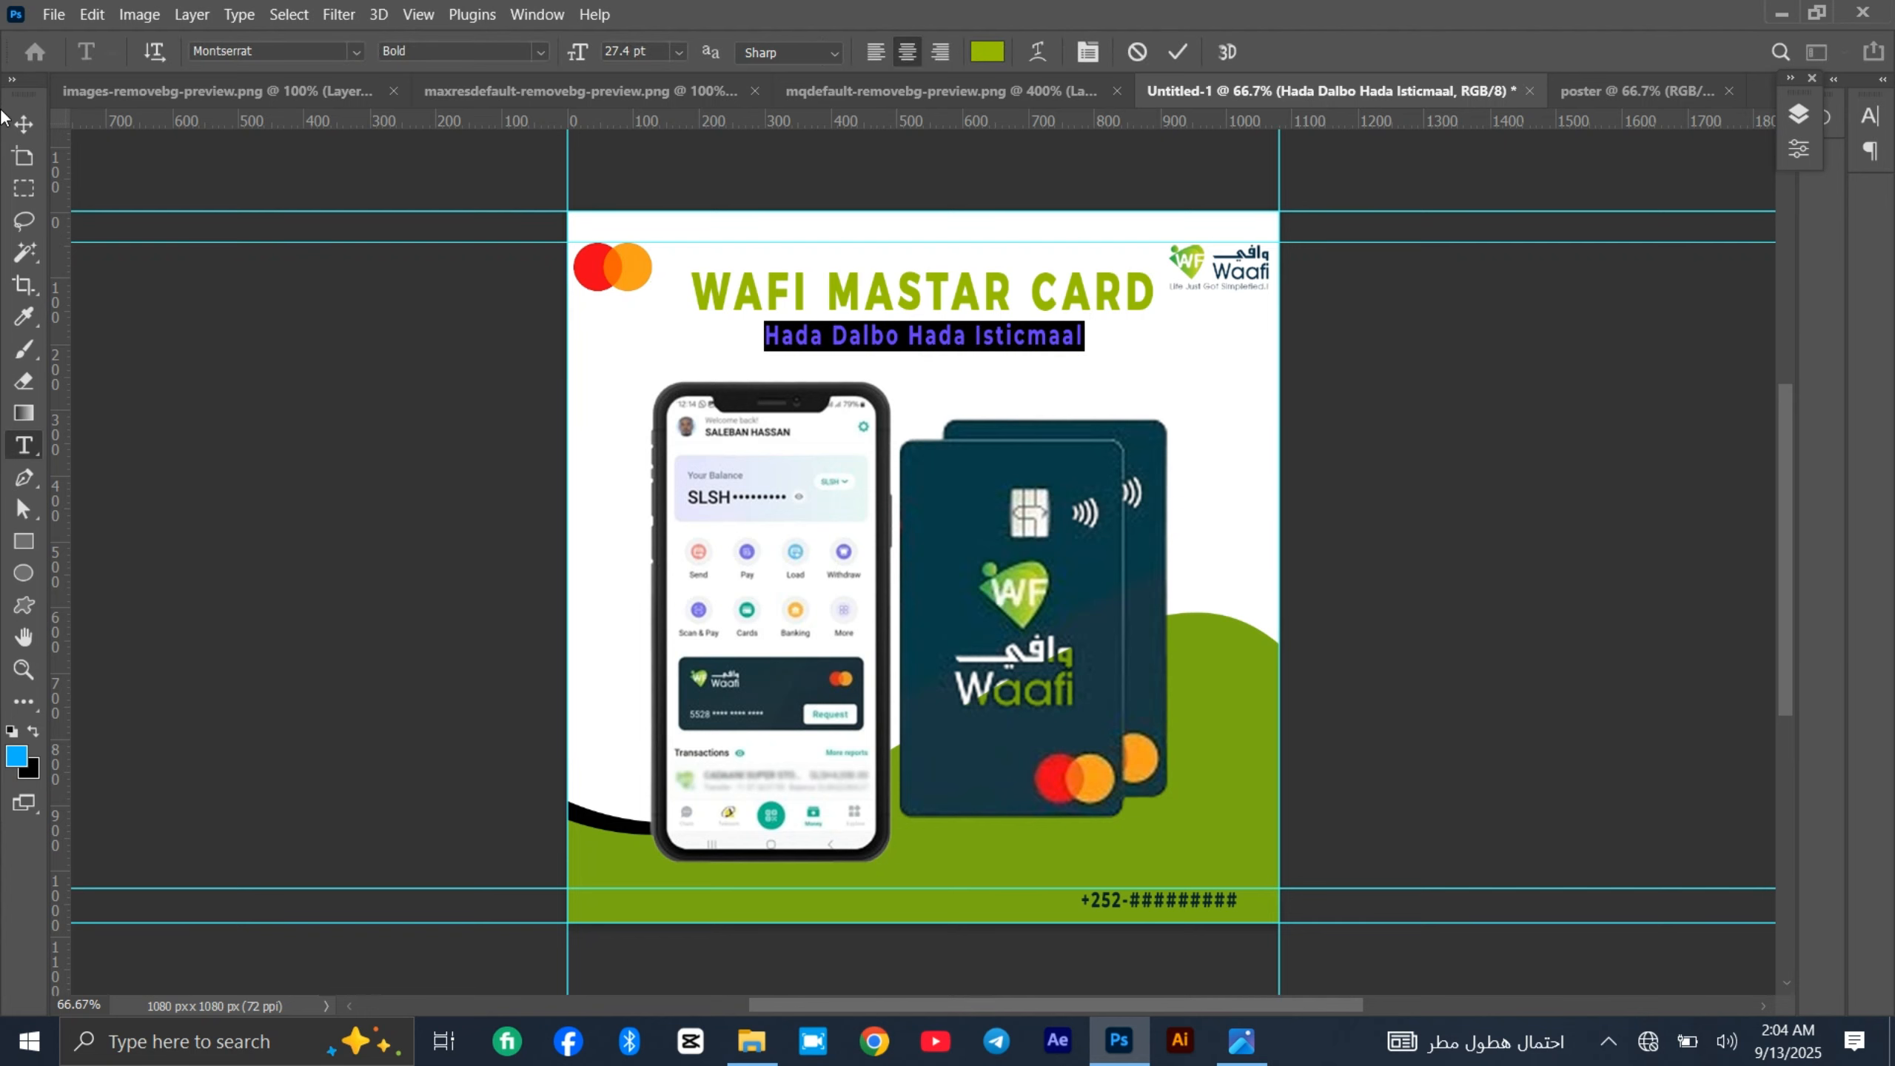
{"action": "left_click", "coordinate": [24, 123]}
- Duplicate the poster's headline directly below the original and replace the copy's text with "Hada Dalbo Hada Isticmaal"
{"action": "left_click", "coordinate": [1634, 90]}
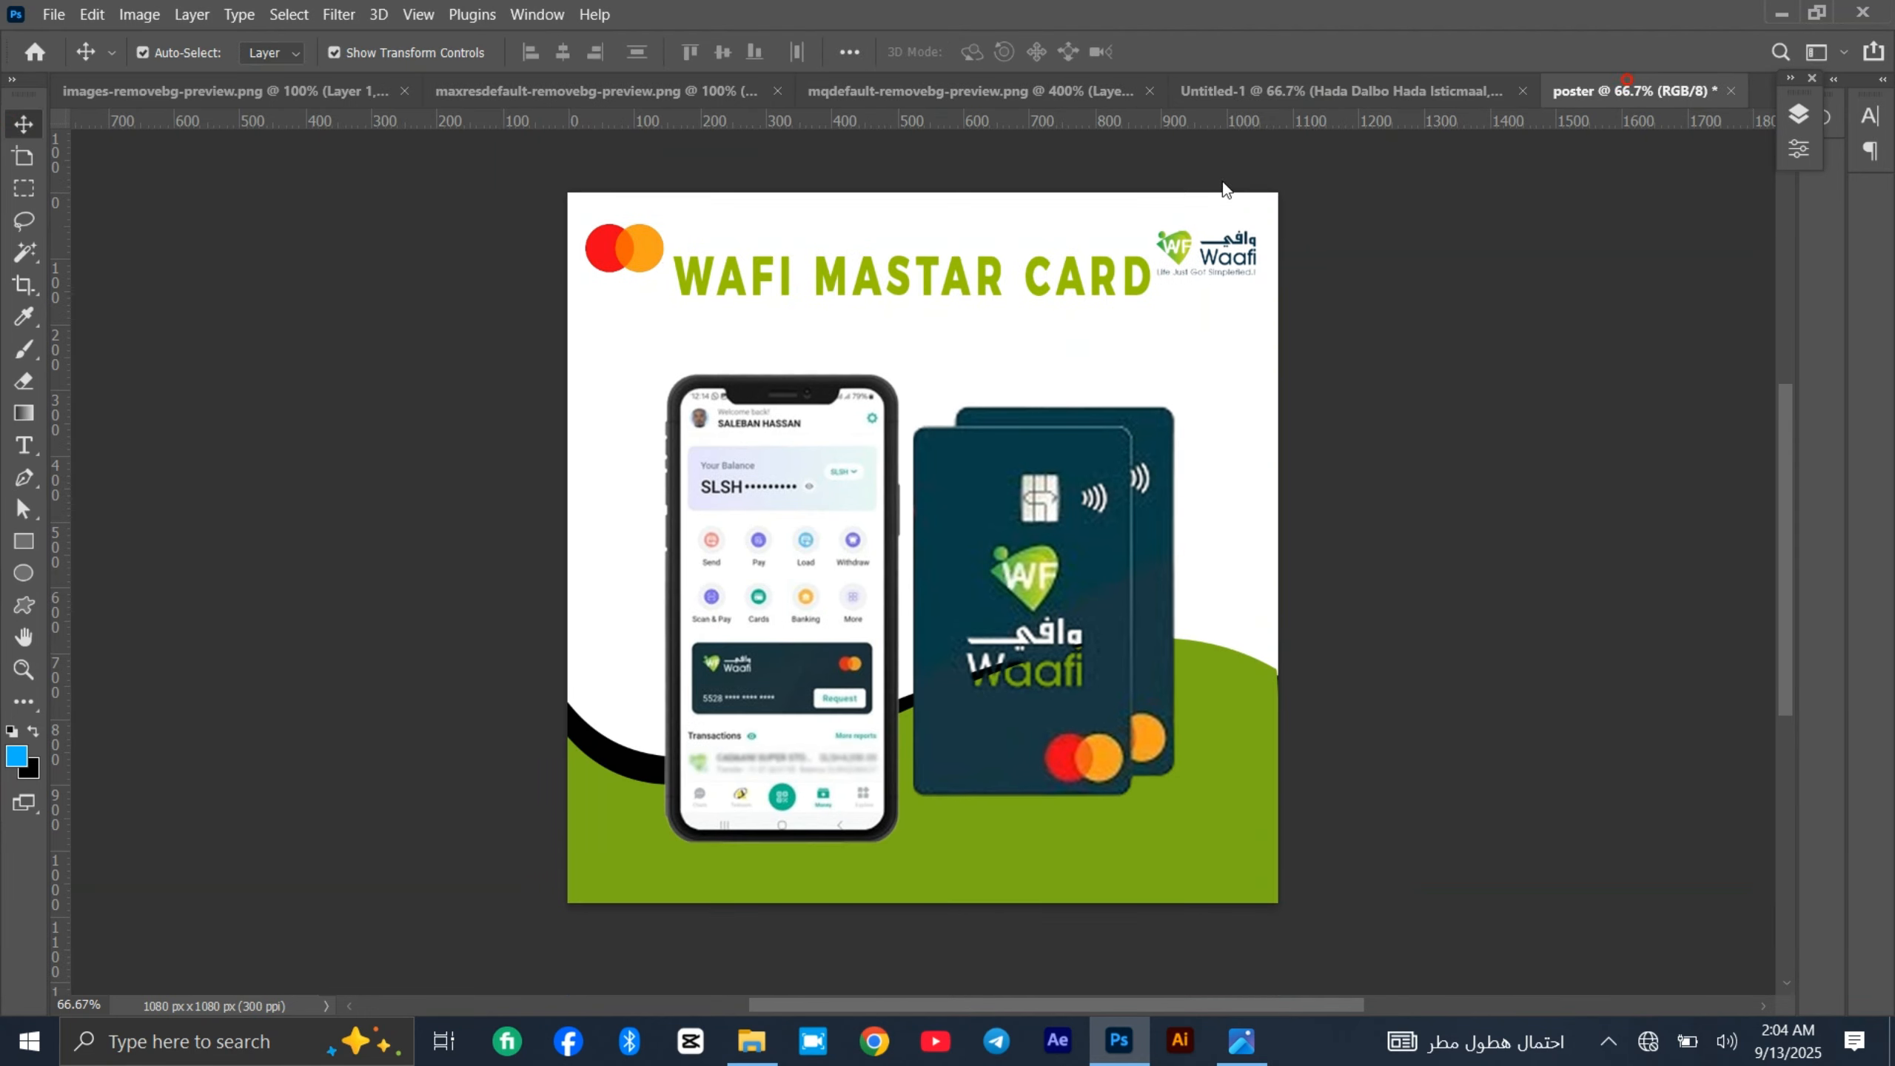
{"action": "left_click", "coordinate": [934, 270]}
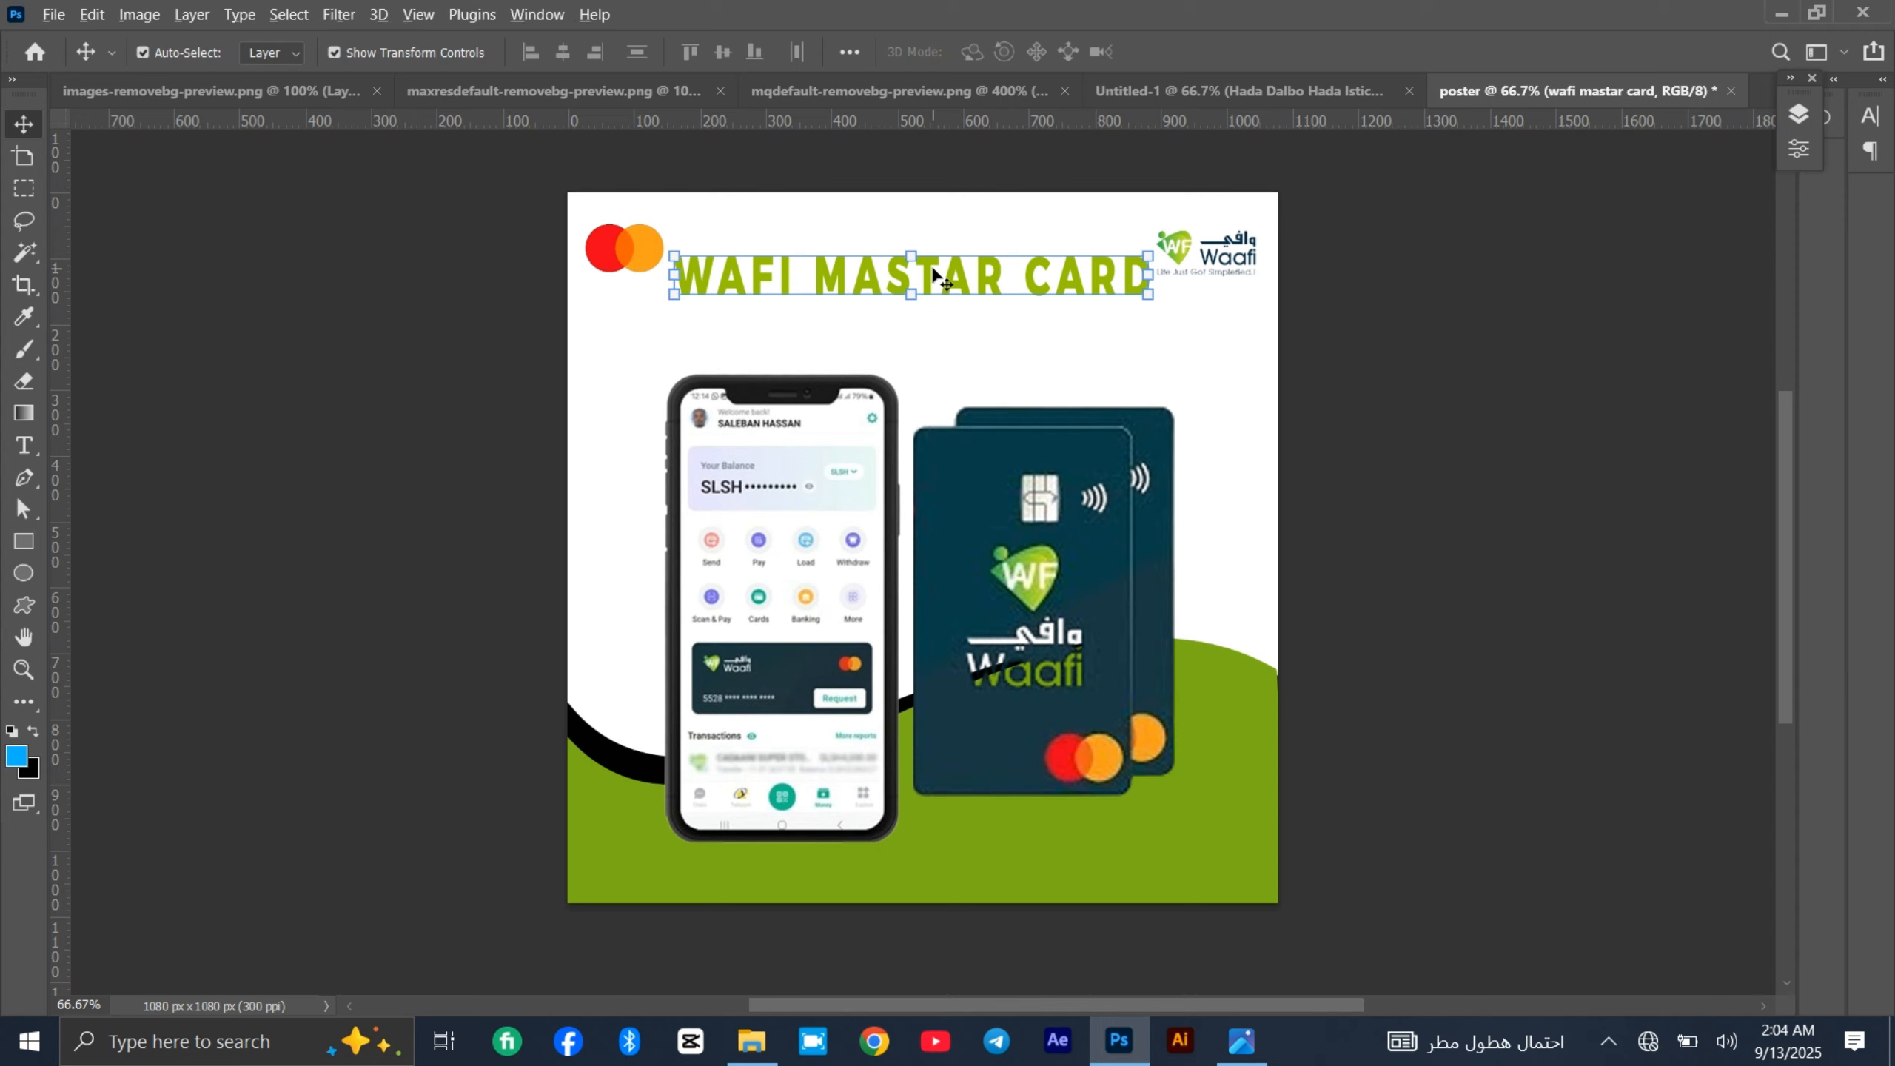
{"action": "left_click_drag", "start_coordinate": [935, 273], "coordinate": [935, 333]}
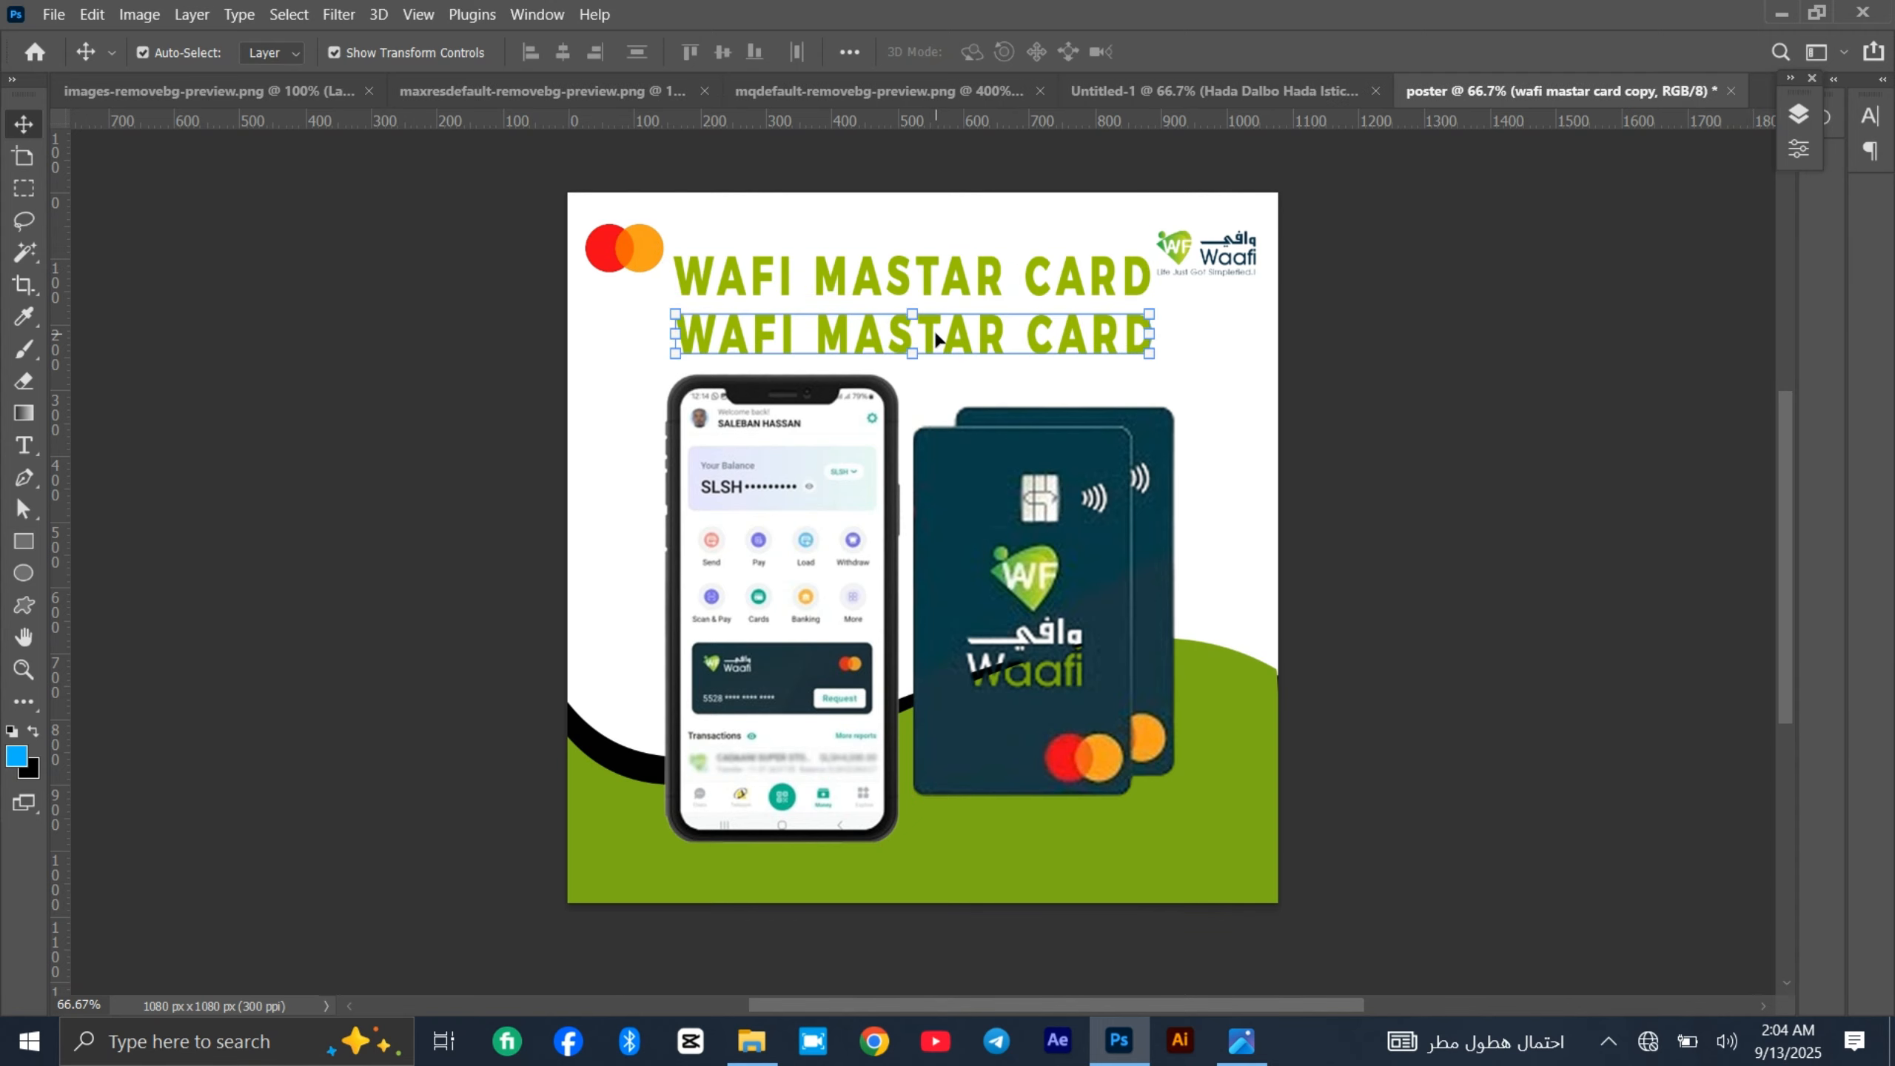
{"action": "double_click", "coordinate": [935, 334]}
{"action": "key", "text": "ctrl+v"}
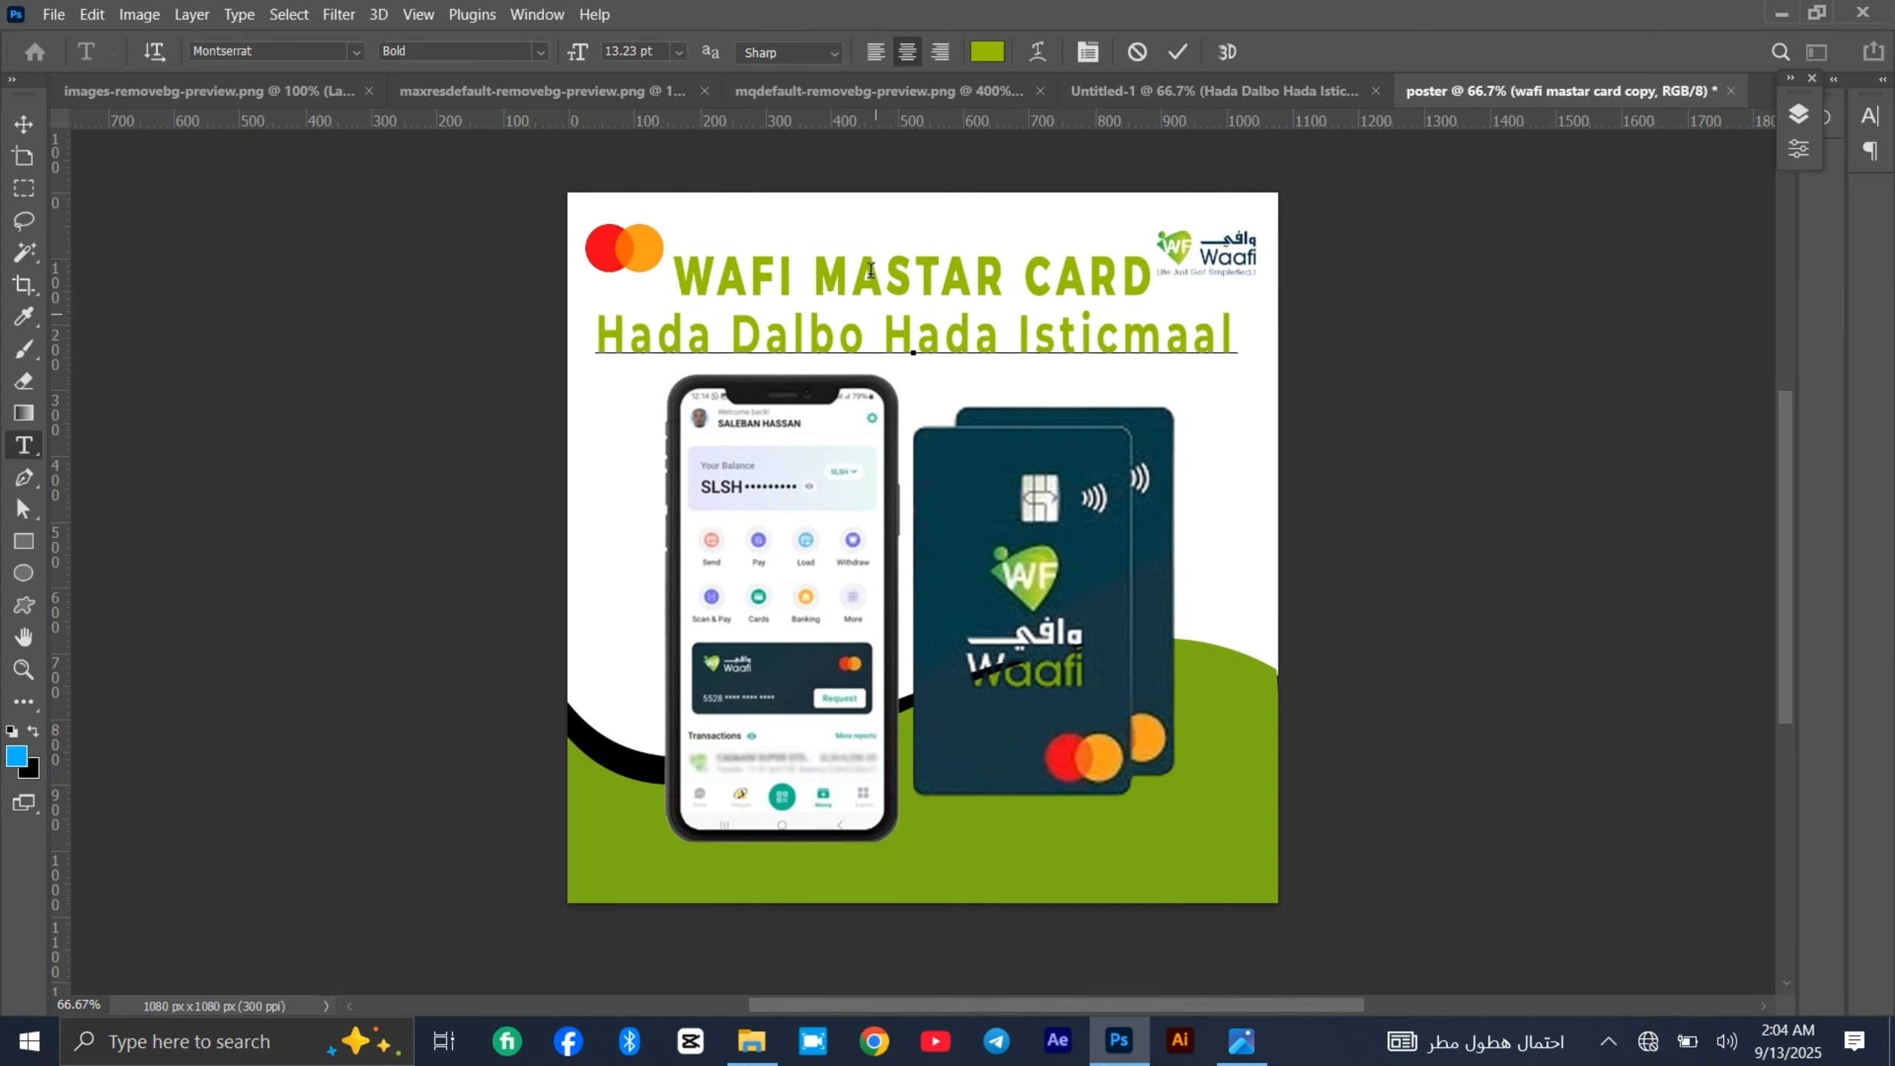
- Set the whole tagline's font size to 8 pt
{"action": "key", "text": "ctrl+a"}
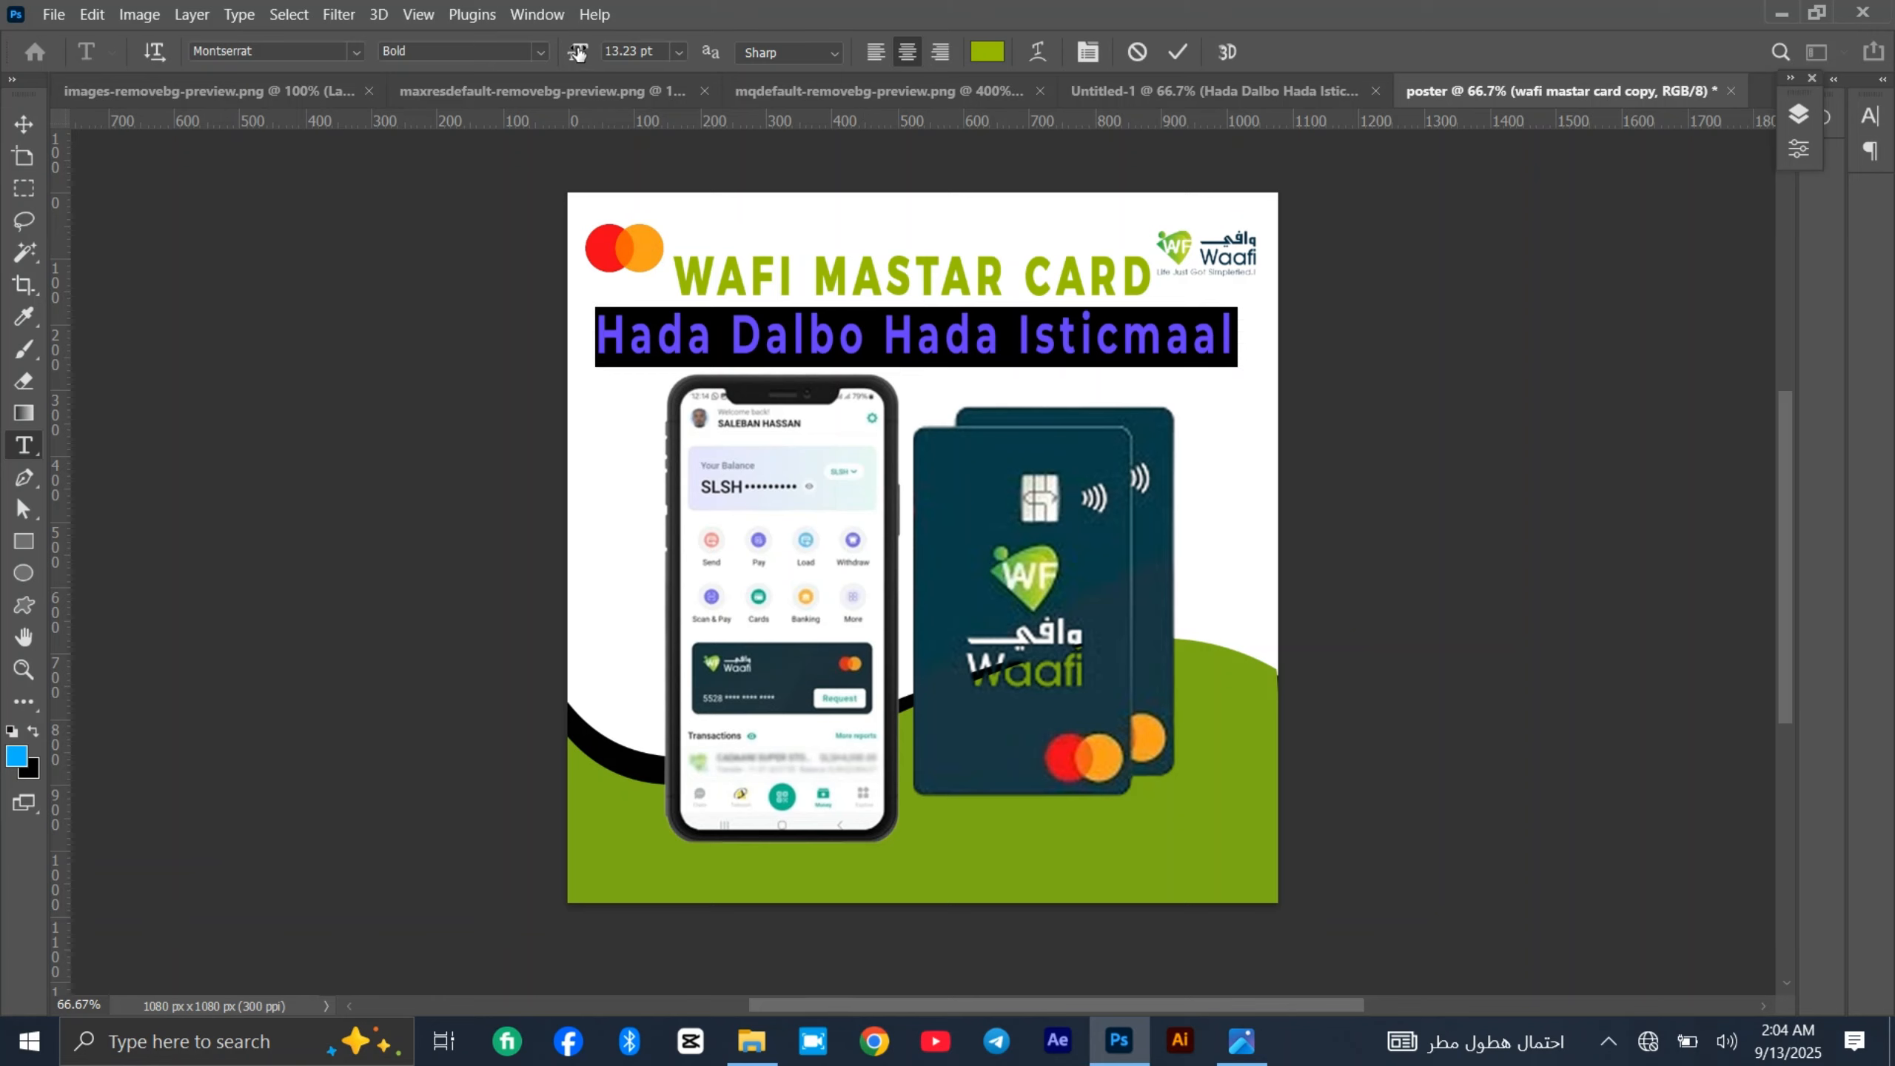
{"action": "left_click_drag", "start_coordinate": [579, 51], "coordinate": [575, 51]}
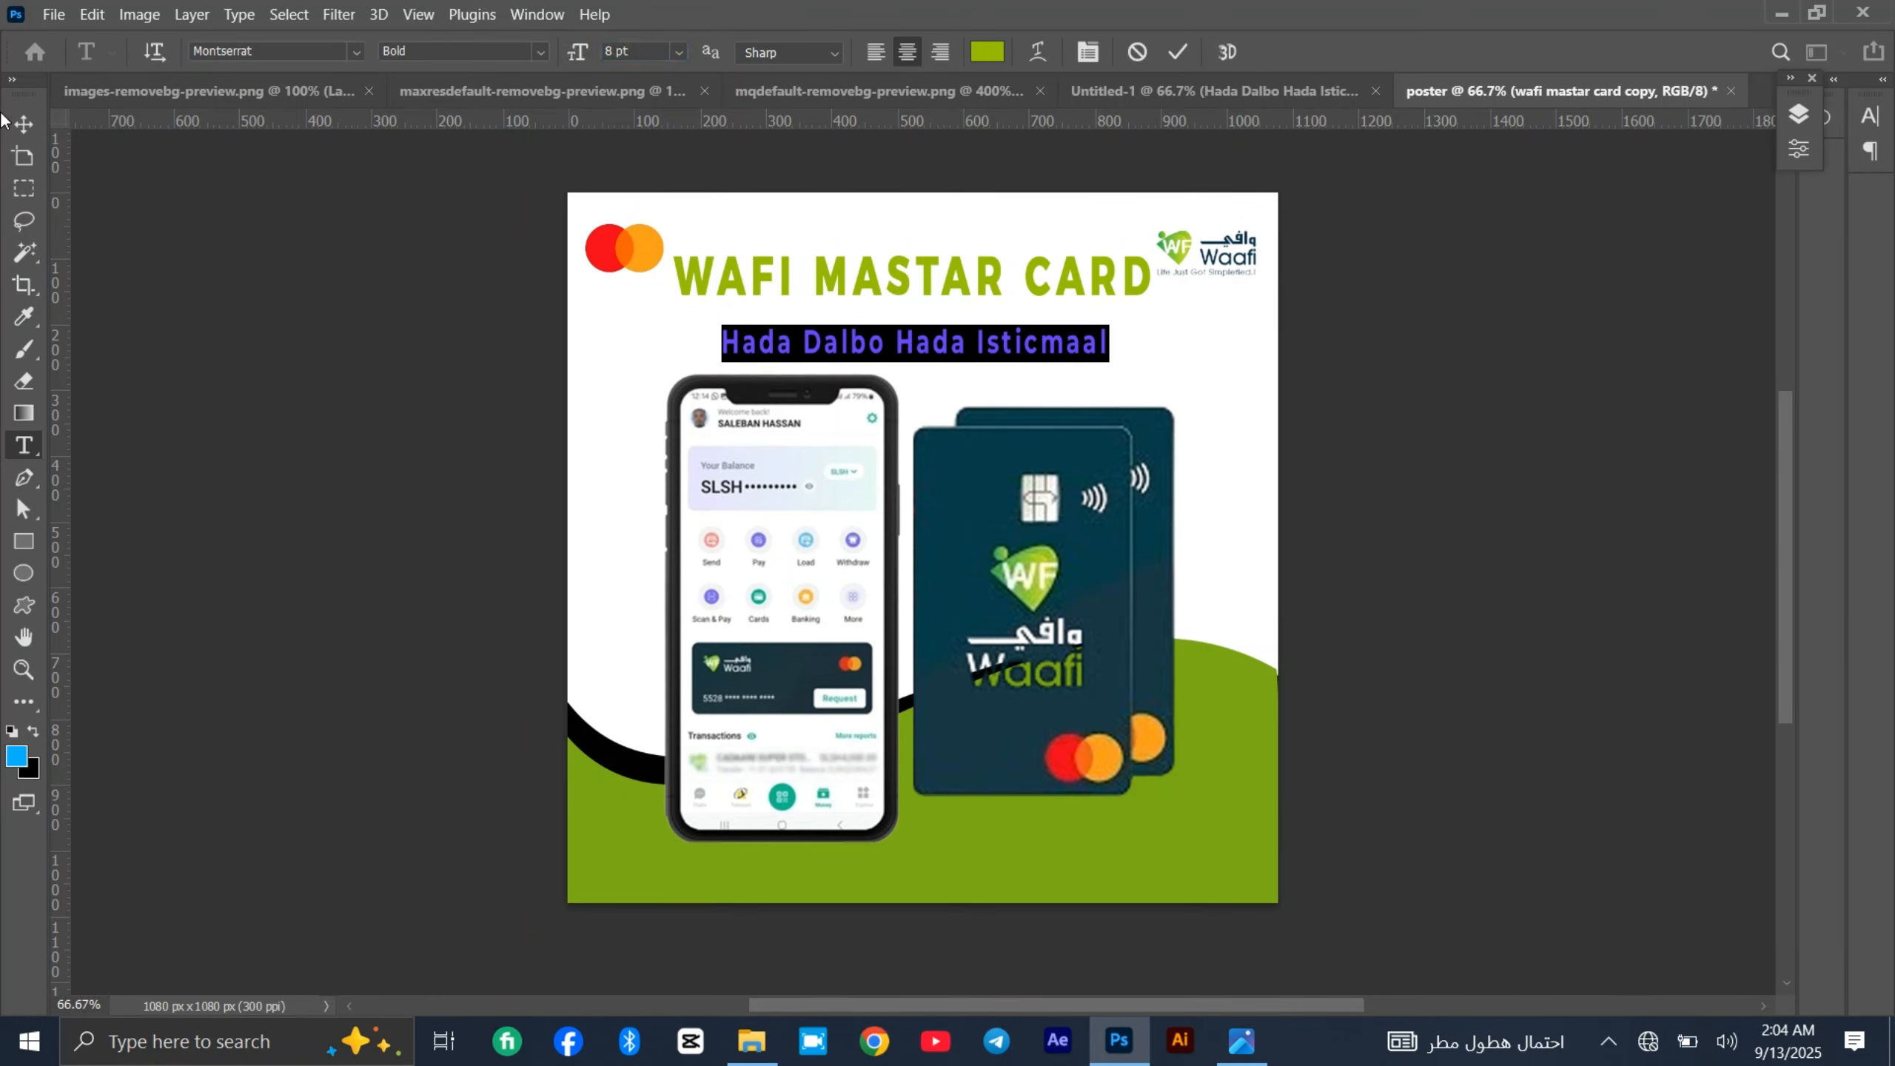
{"action": "left_click", "coordinate": [12, 133]}
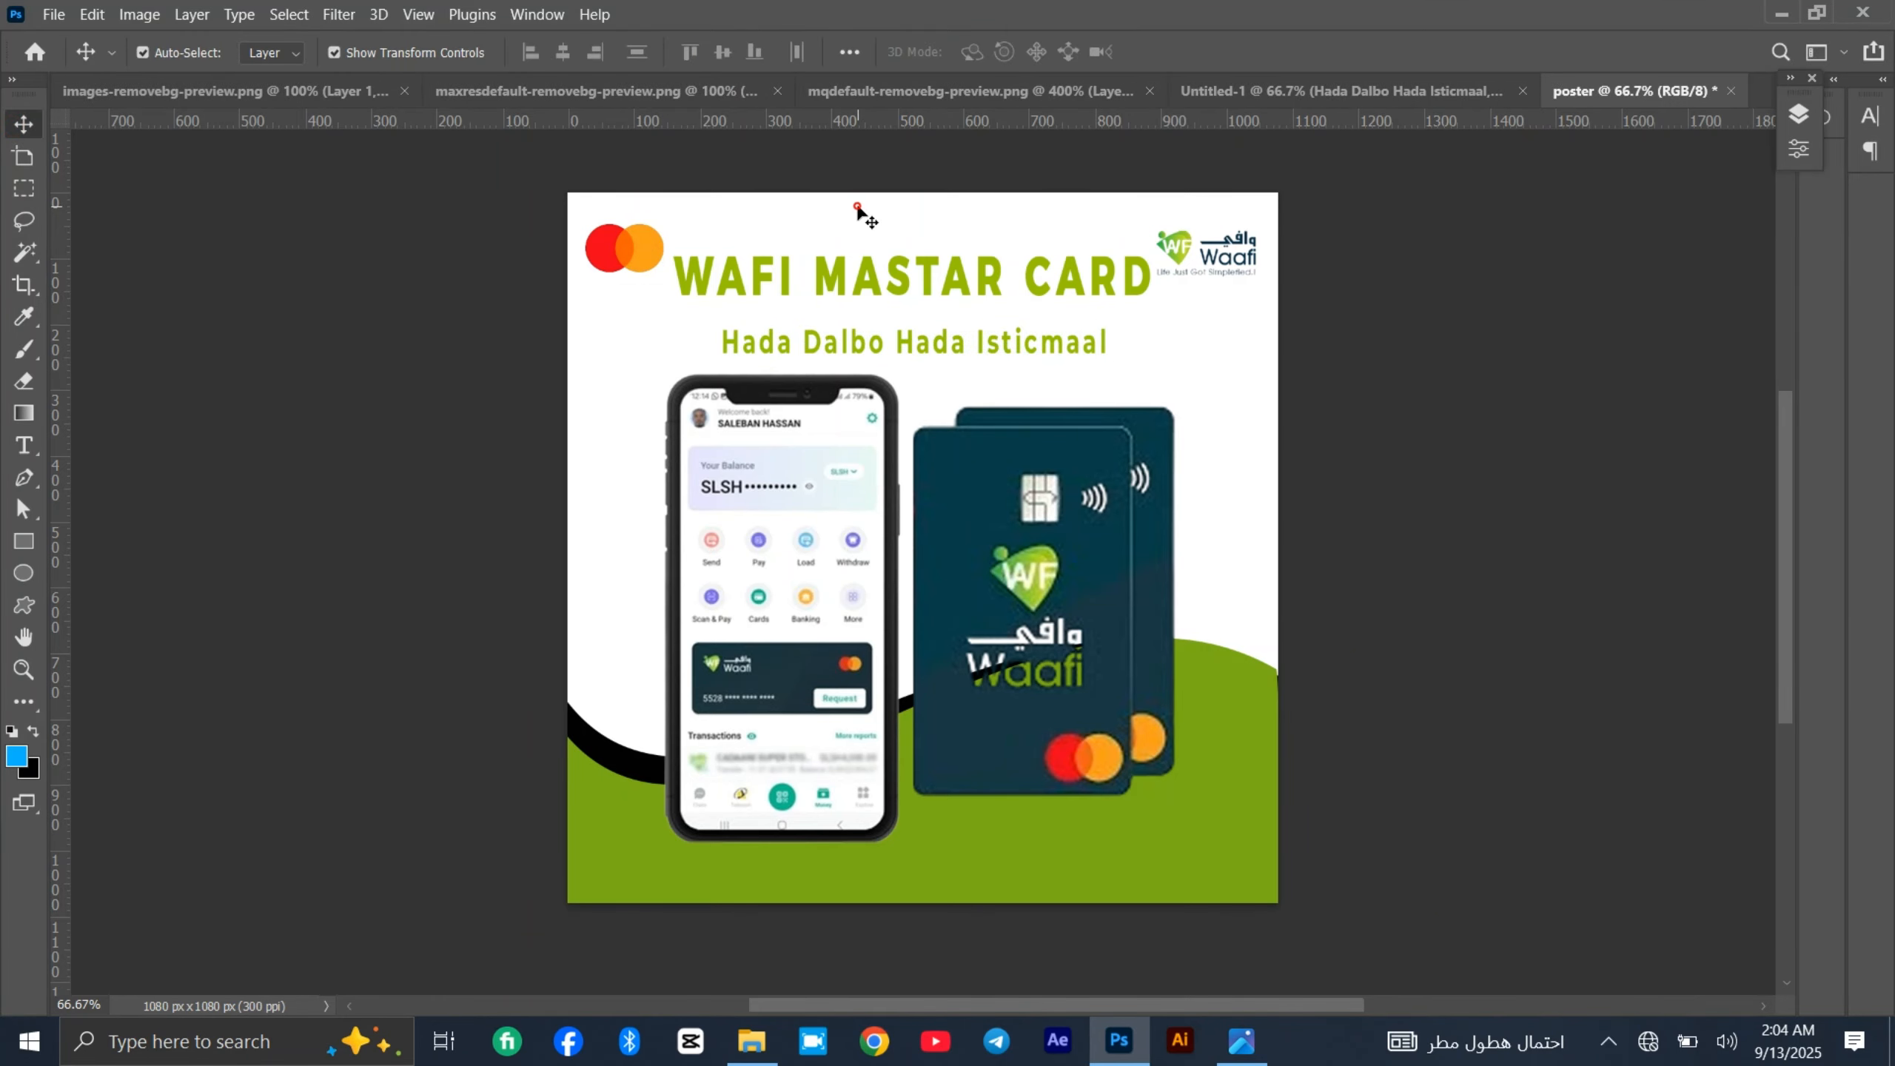
- Move the tagline up close beneath the headline, fine-tuning it slightly down and left so it sits centred under it
{"action": "left_click_drag", "start_coordinate": [918, 354], "coordinate": [912, 323]}
{"action": "key", "text": "Down"}
{"action": "key", "text": "Down"}
{"action": "key", "text": "Down"}
{"action": "key", "text": "Down"}
{"action": "key", "text": "Down"}
{"action": "key", "text": "Down"}
{"action": "key", "text": "Down"}
{"action": "key", "text": "Down"}
{"action": "key", "text": "Down"}
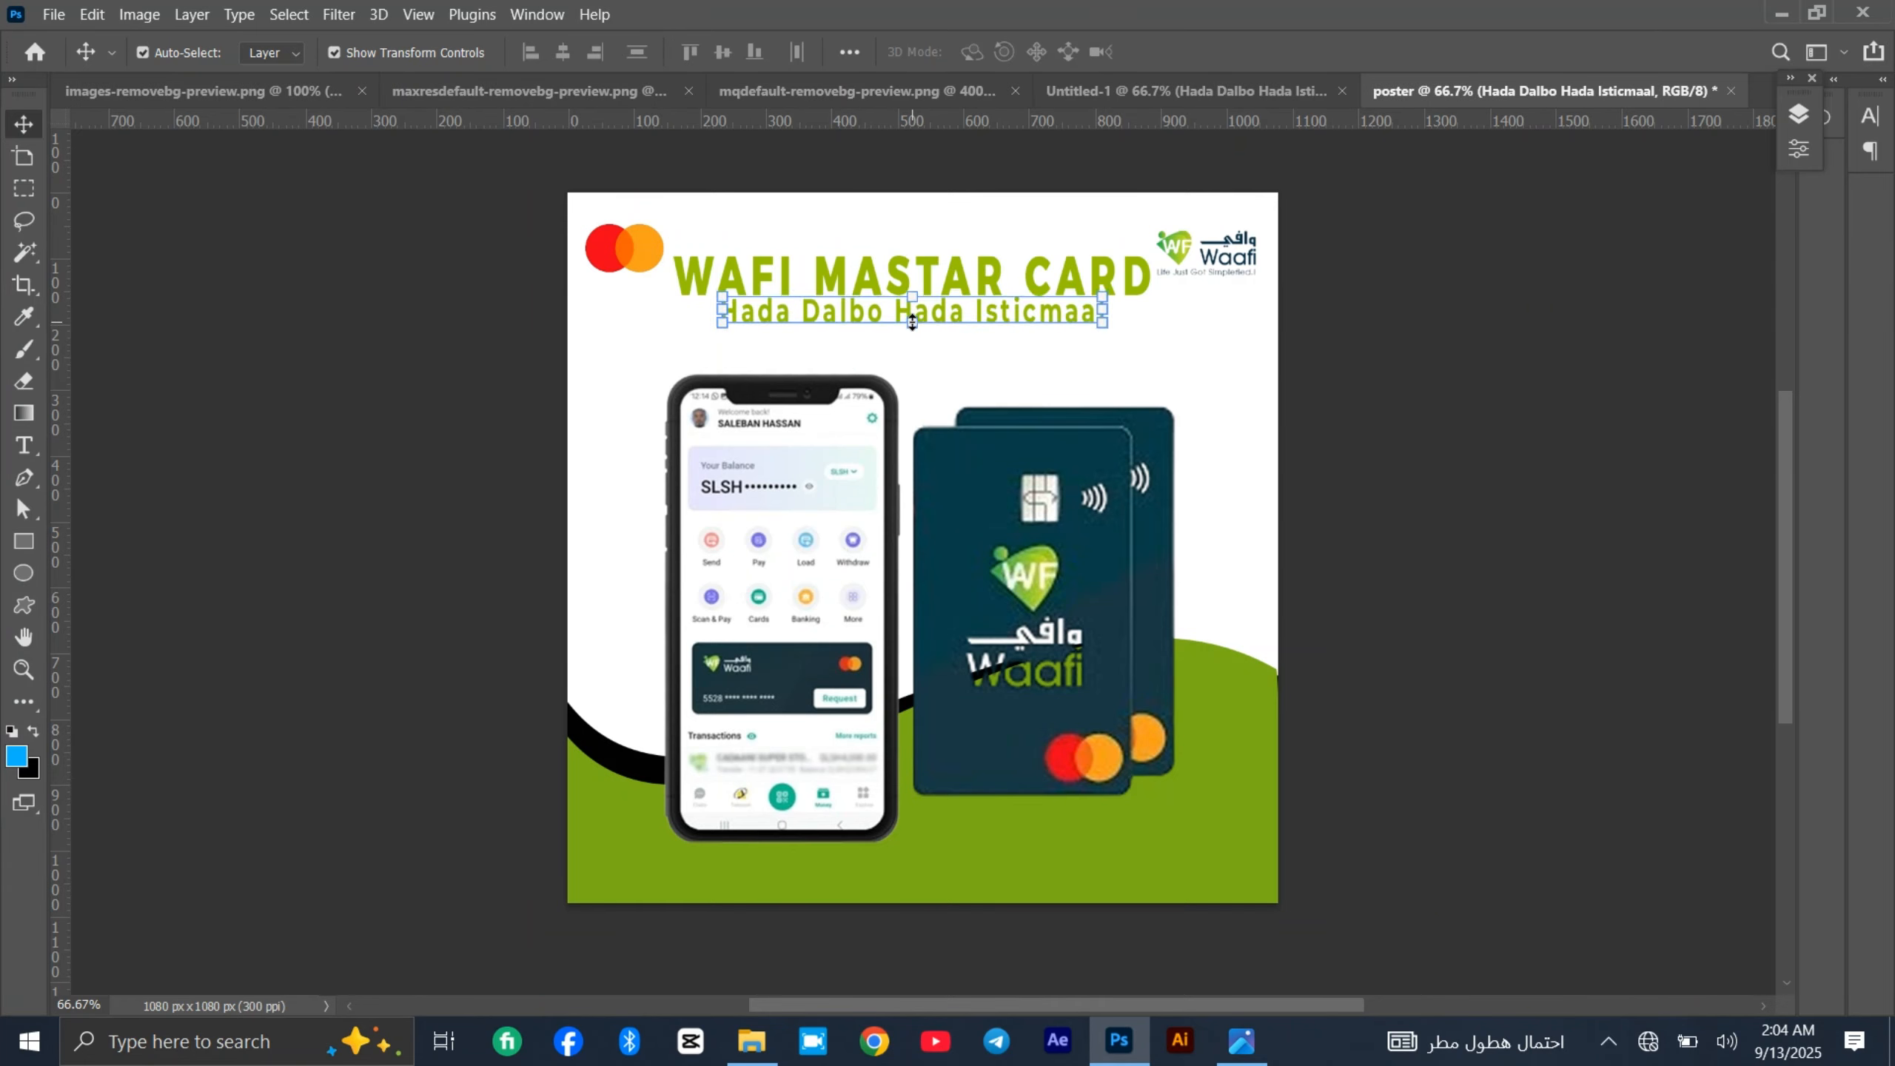
{"action": "key", "text": "Down"}
{"action": "key", "text": "Down"}
{"action": "key", "text": "Left"}
{"action": "key", "text": "Left"}
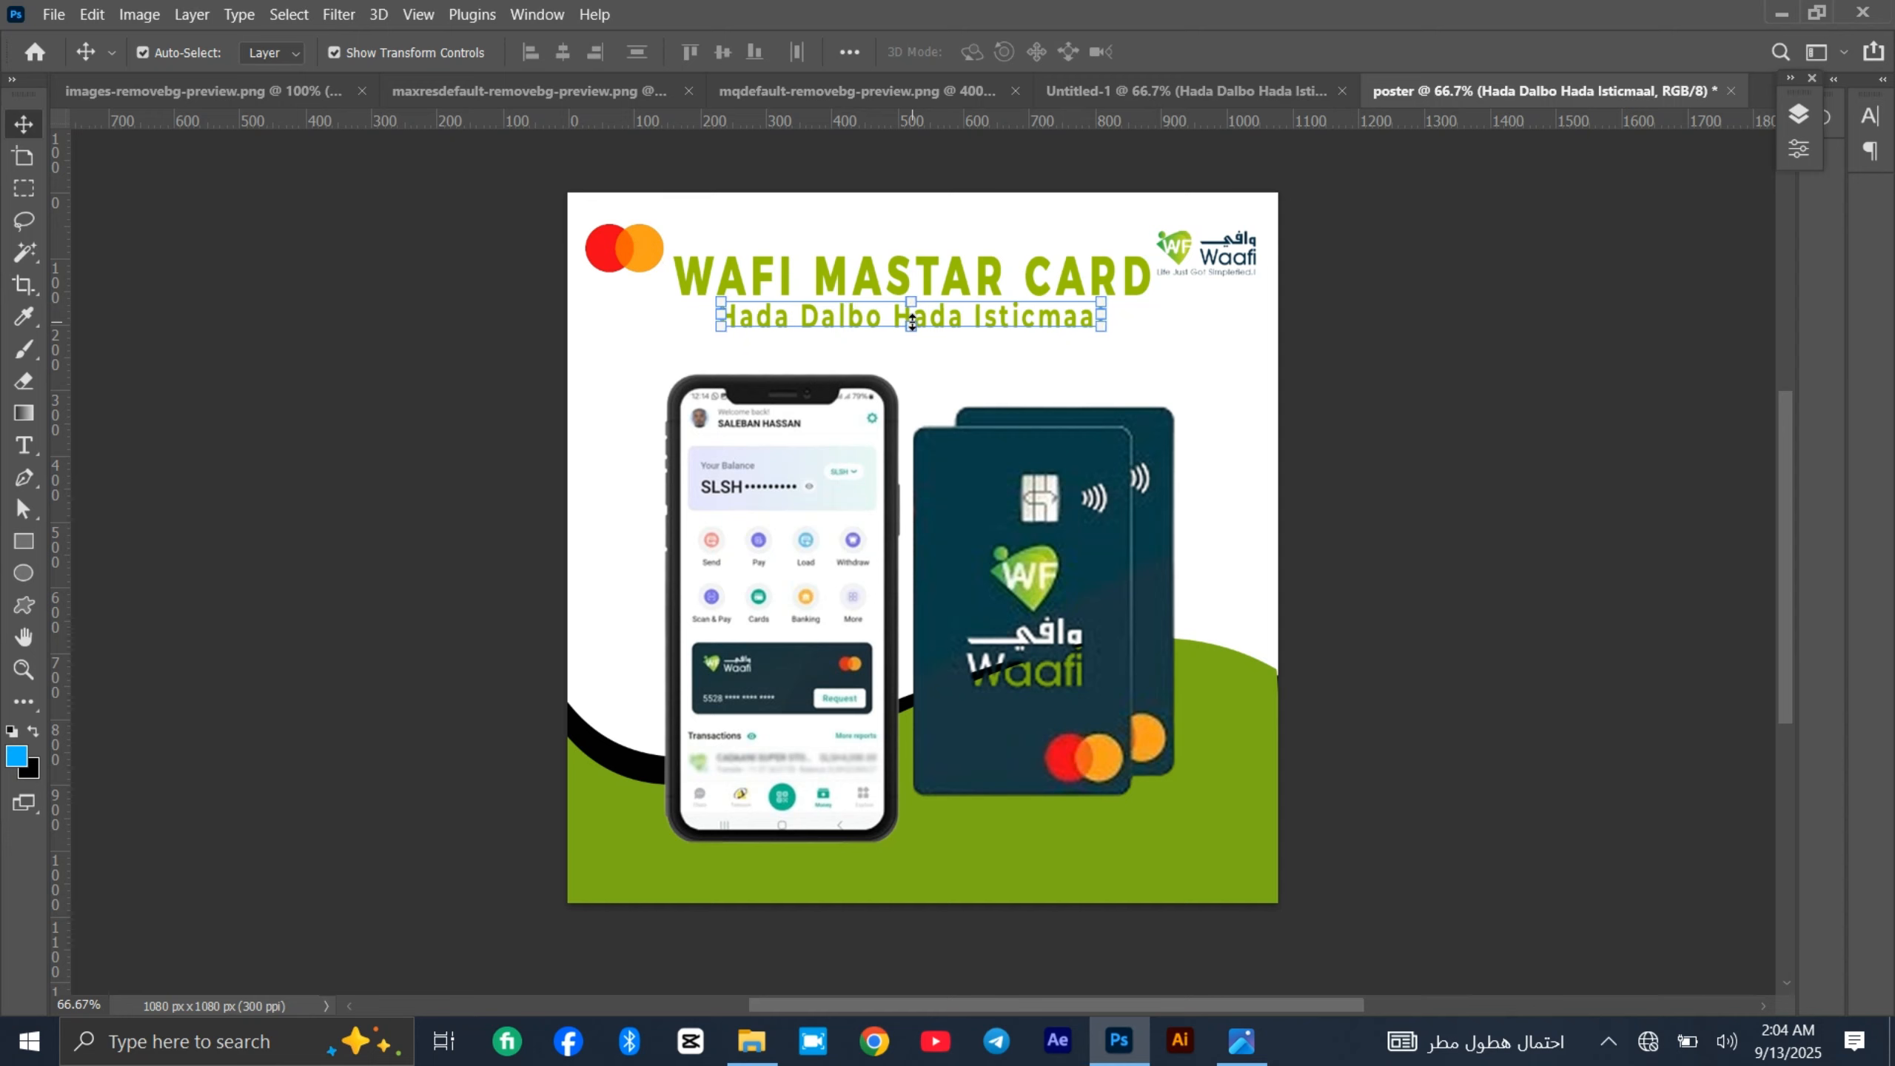
{"action": "left_click", "coordinate": [1385, 431]}
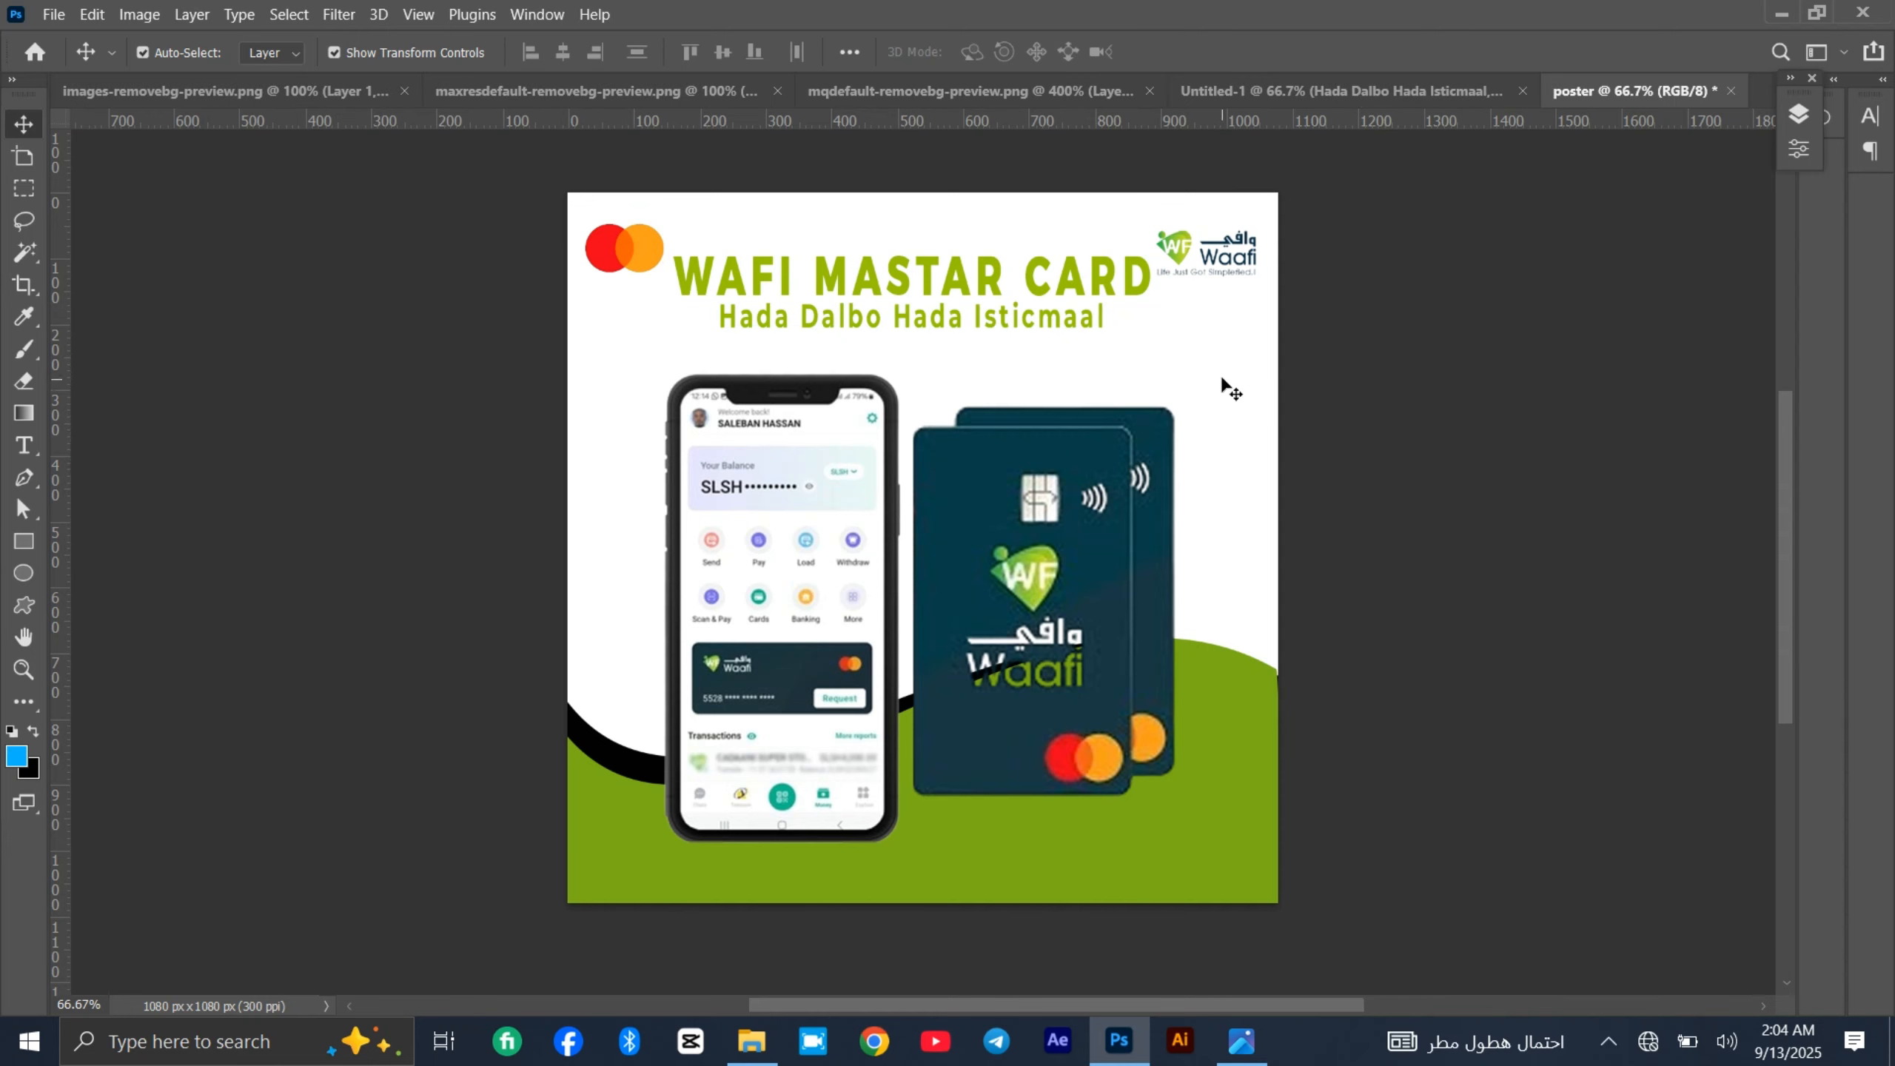
- Duplicate the tagline below the original and replace the copy's text with the placeholder "+252-#########" in black
{"action": "left_click", "coordinate": [1078, 316]}
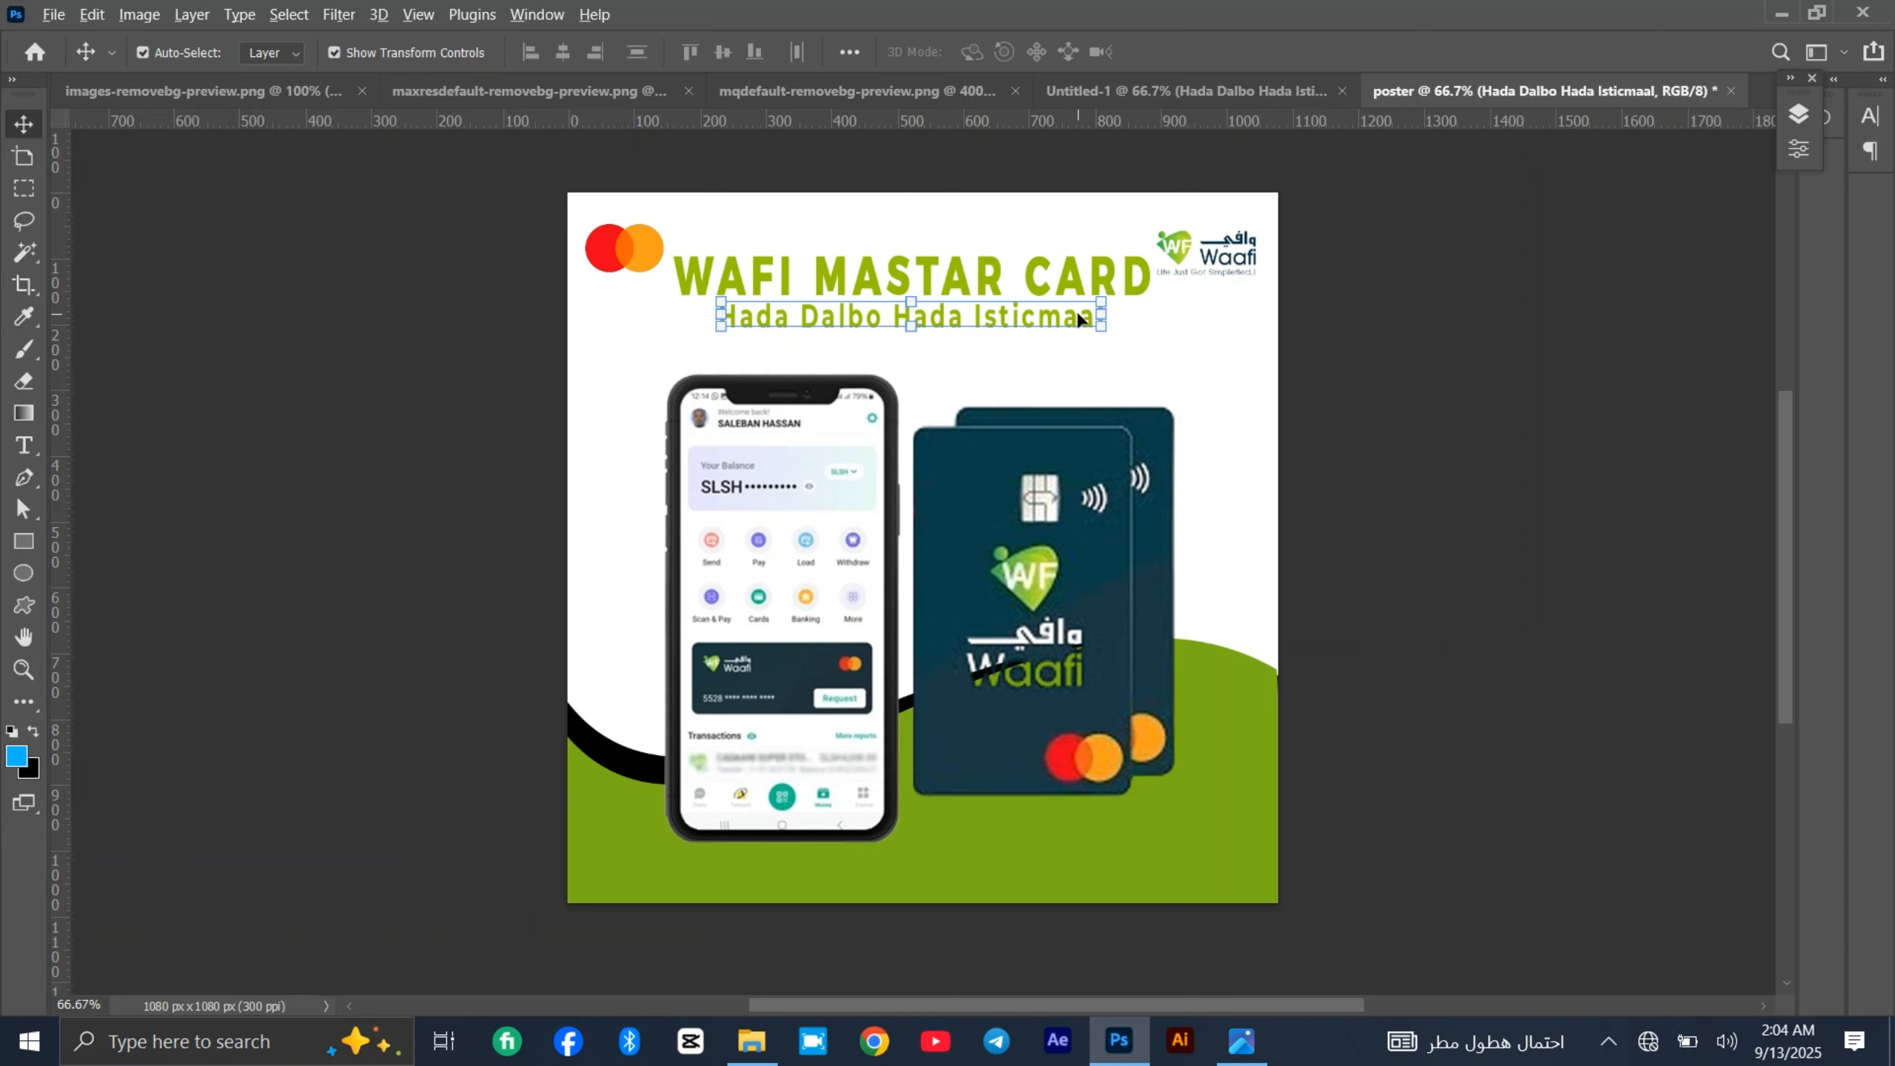
{"action": "left_click_drag", "start_coordinate": [1077, 312], "coordinate": [1289, 394]}
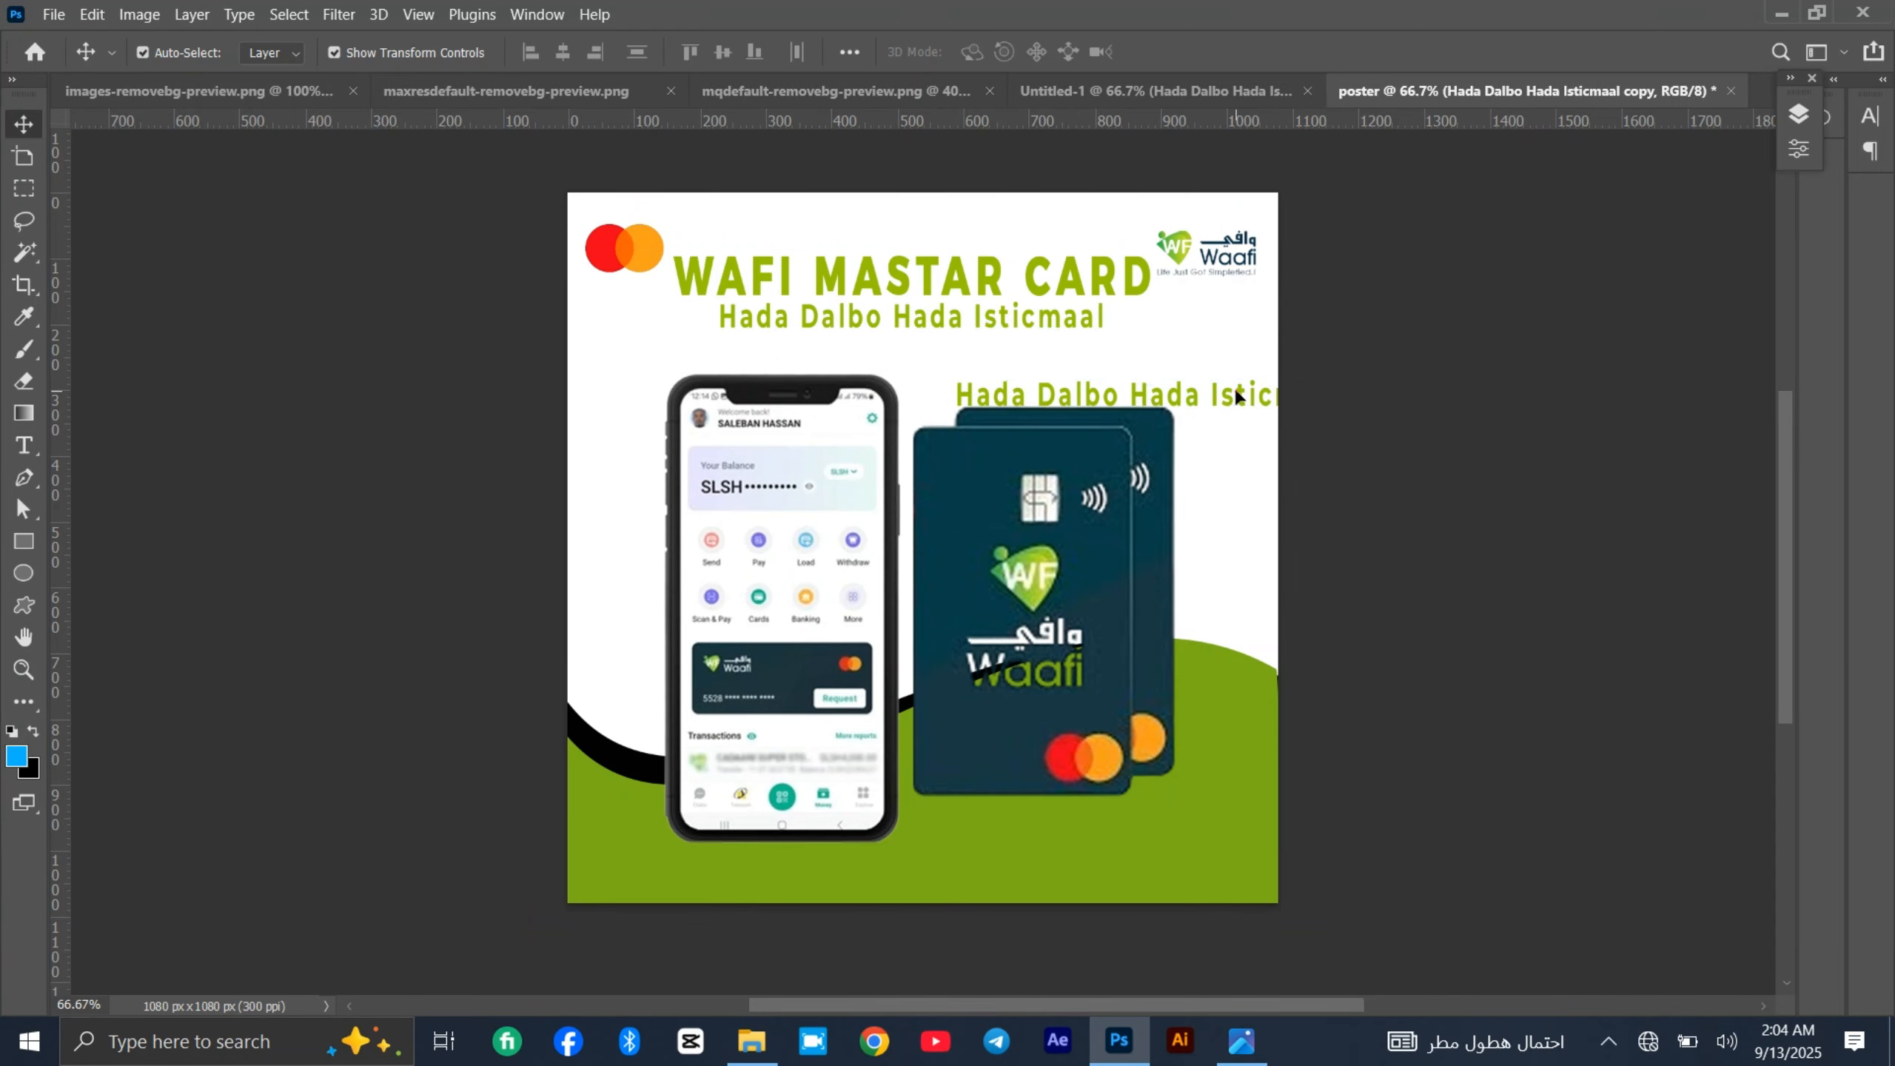
{"action": "double_click", "coordinate": [1275, 389]}
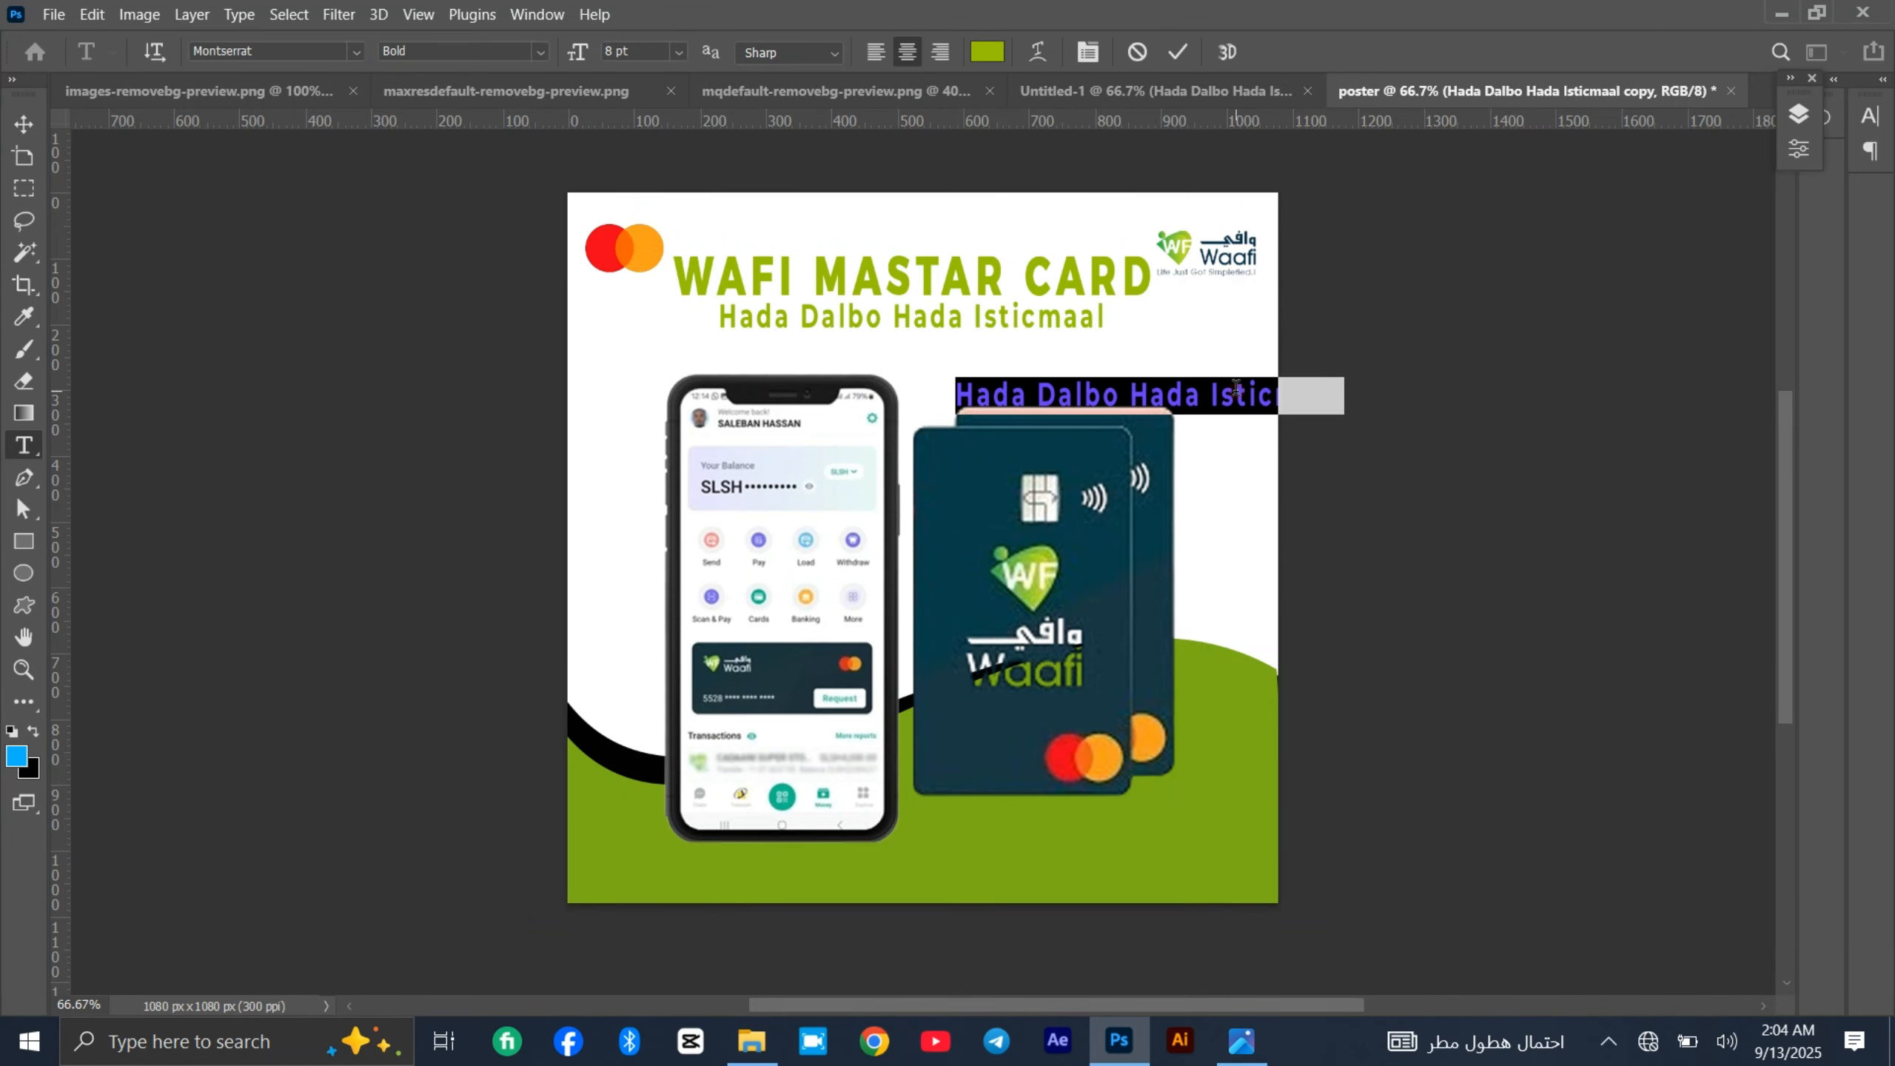
{"action": "key", "text": "BackSpace"}
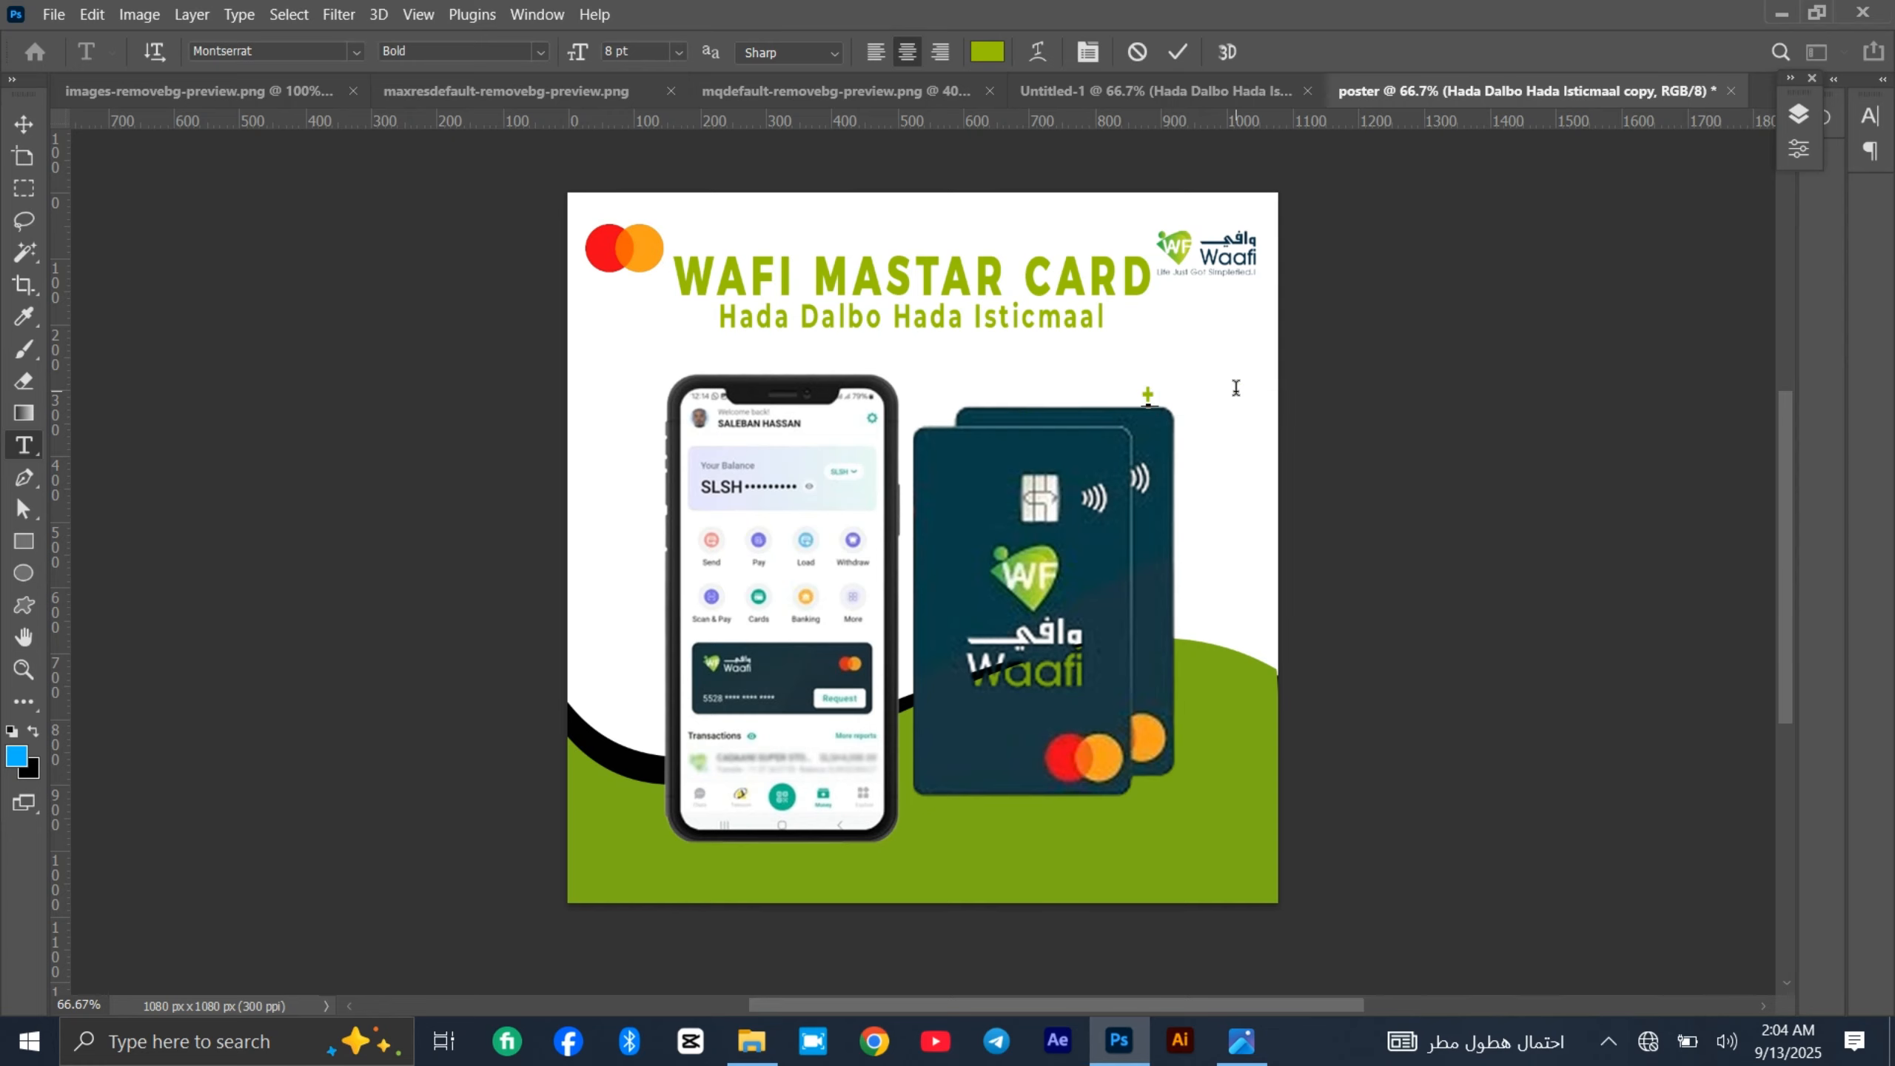
{"action": "type", "text": "+252-#########"}
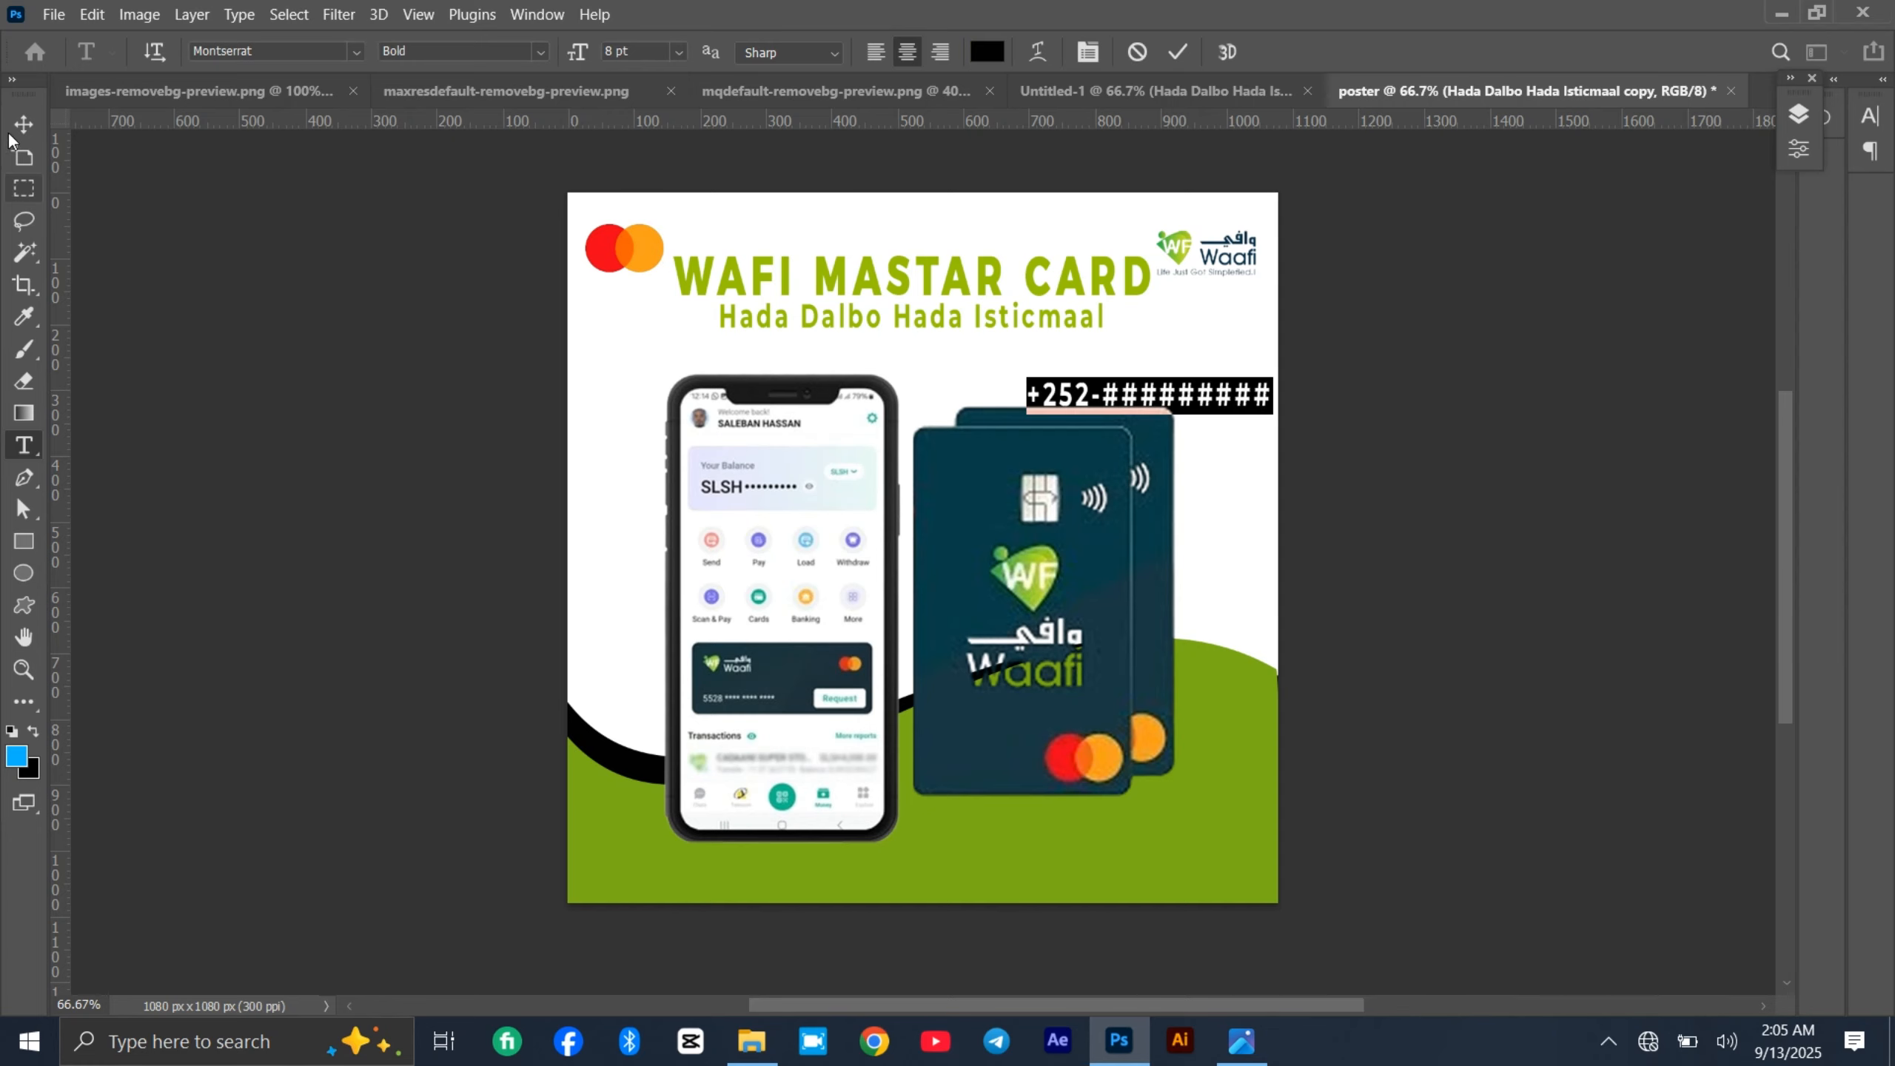
- Move the contact number placeholder onto the green wave in the poster's bottom-right corner and deselect it
{"action": "left_click", "coordinate": [23, 123]}
{"action": "left_click_drag", "start_coordinate": [1194, 399], "coordinate": [1182, 858]}
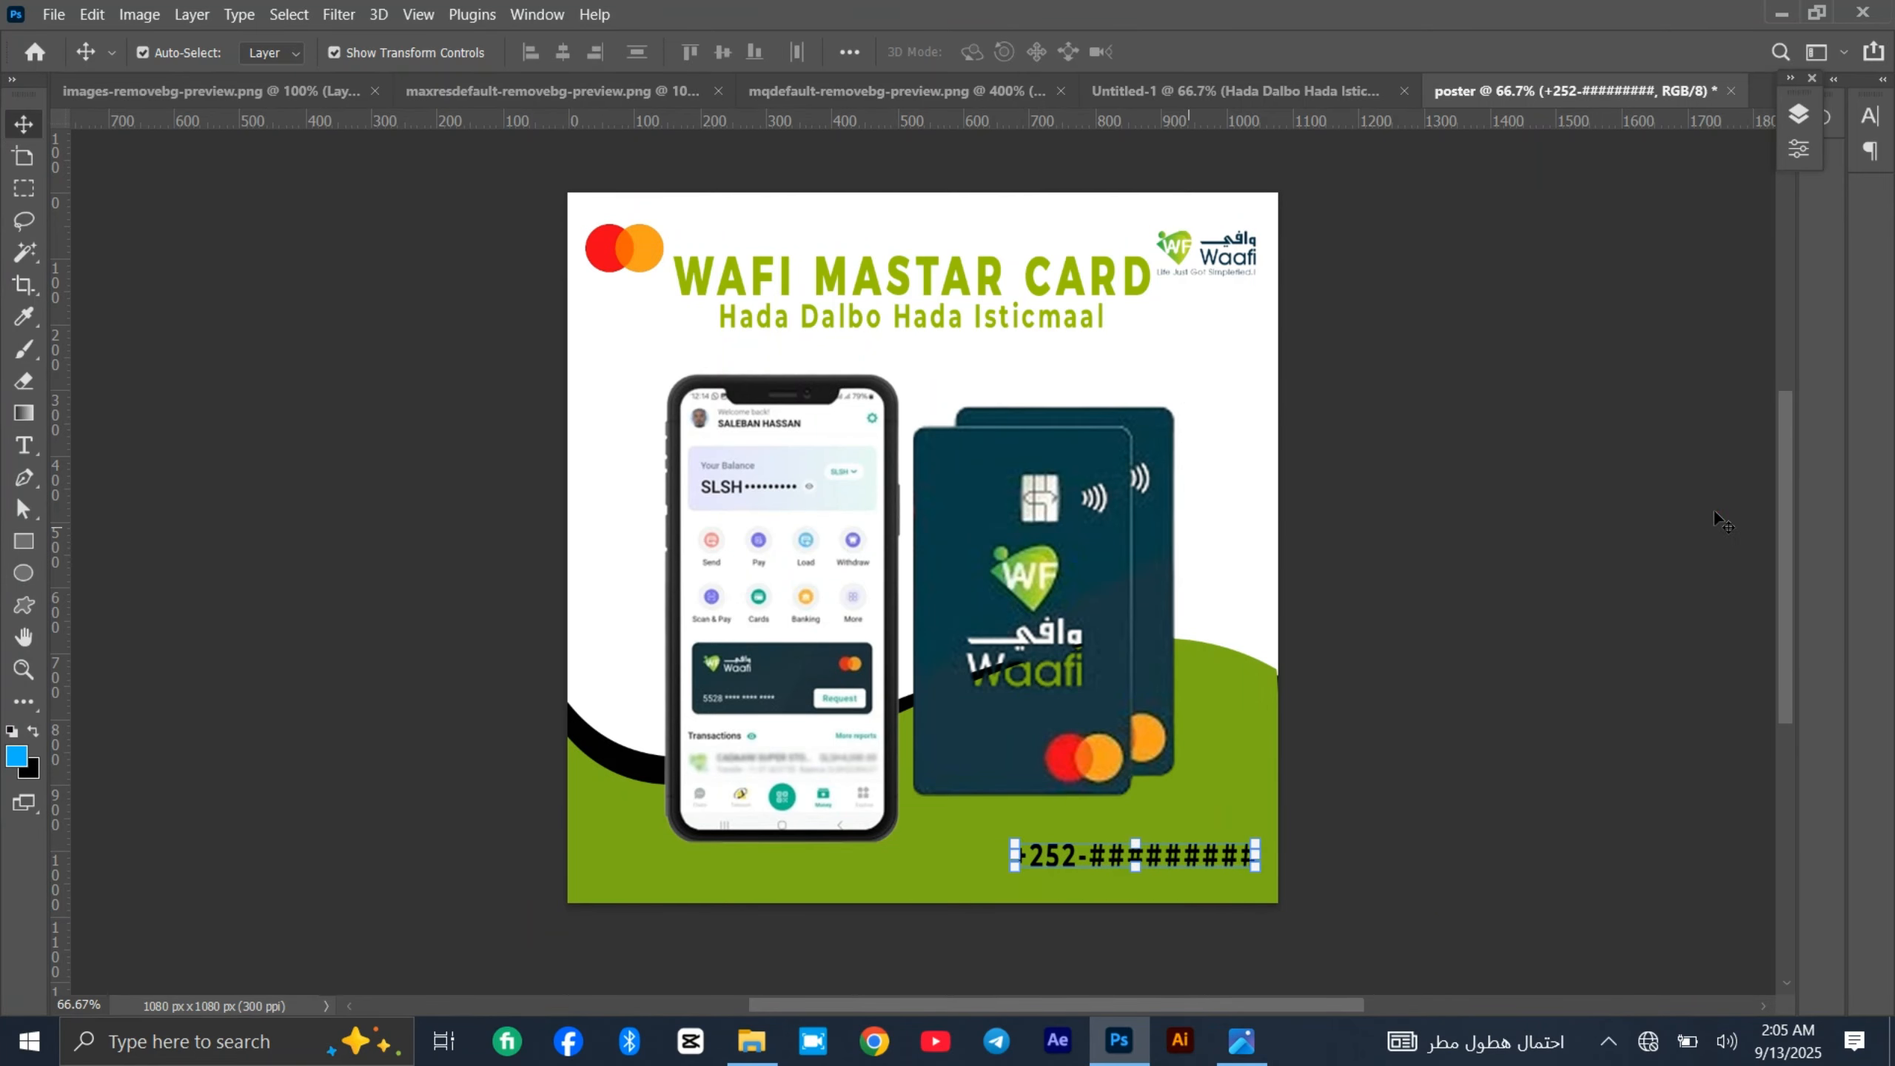
{"action": "left_click", "coordinate": [1714, 514]}
- Compare the poster with the Untitled-1 design and examine its overall layout, including text, logos, phone and cards
{"action": "left_click", "coordinate": [1362, 90]}
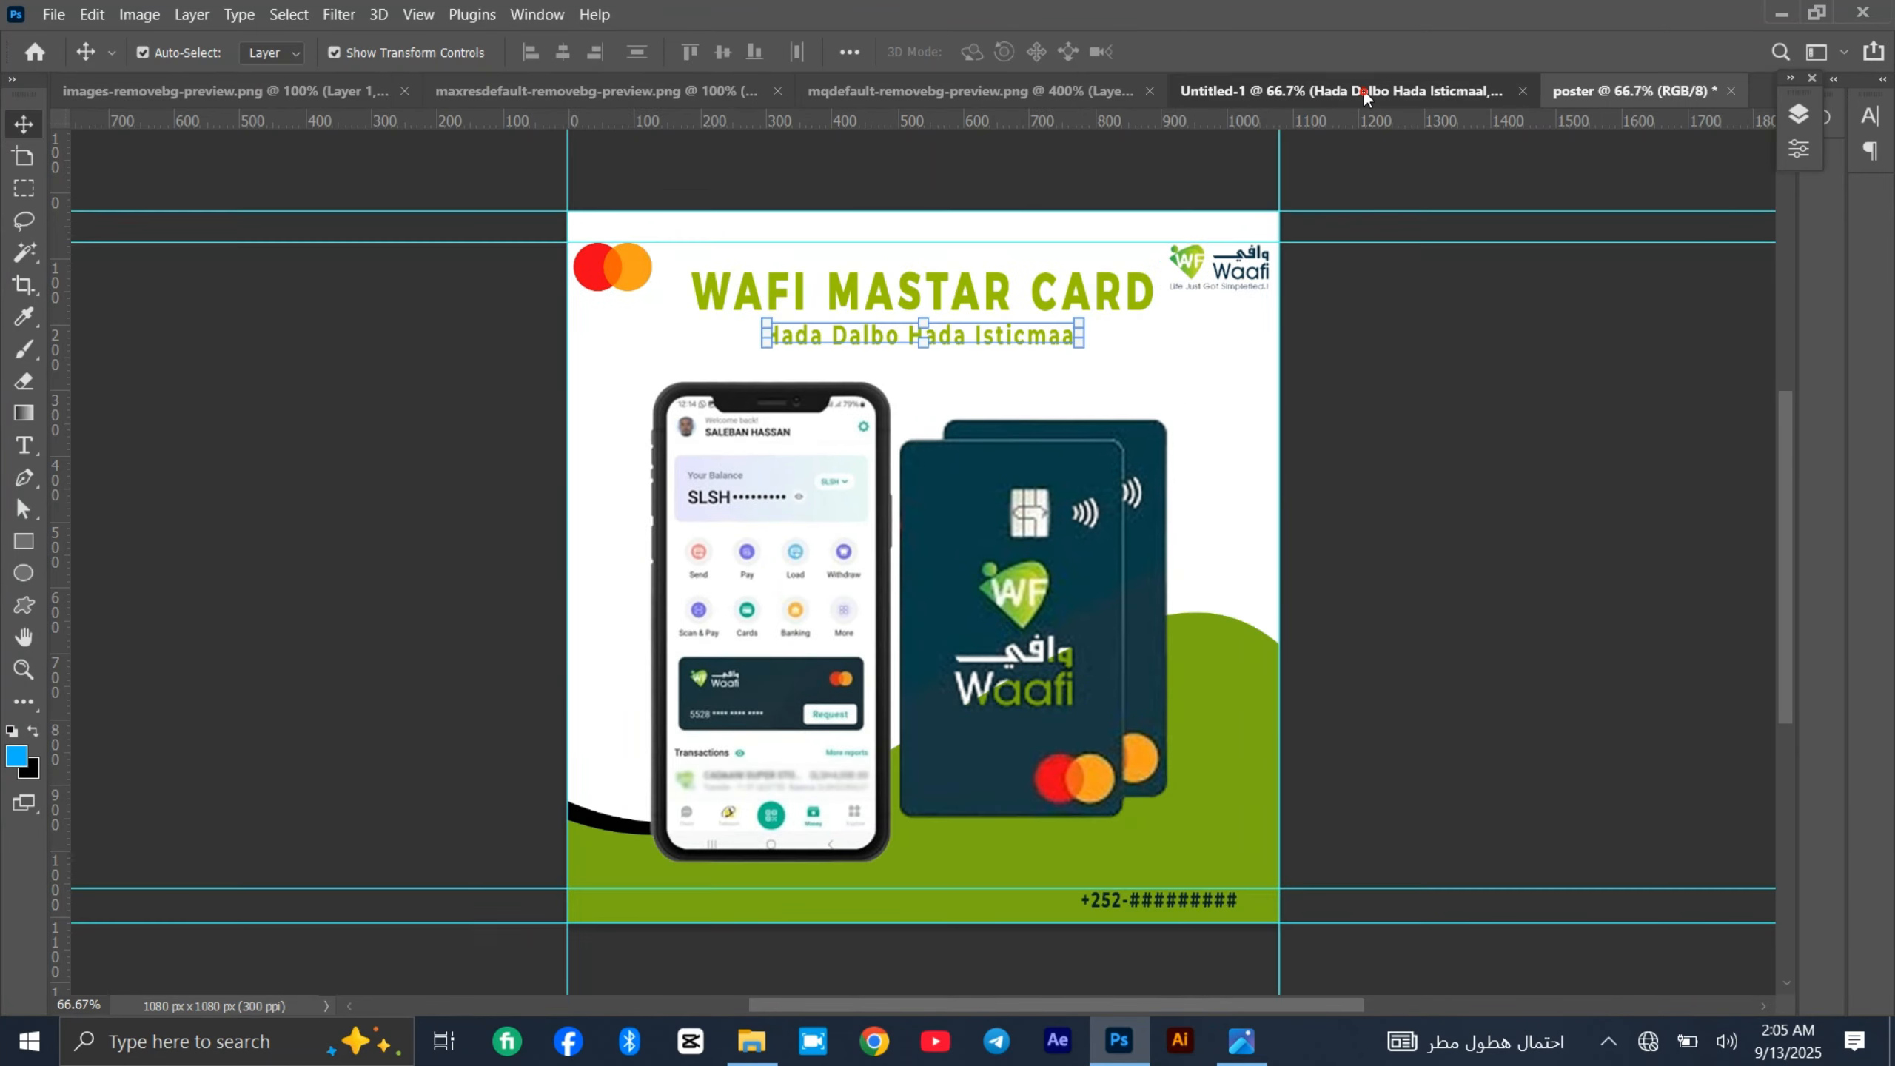
{"action": "left_click", "coordinate": [1666, 82]}
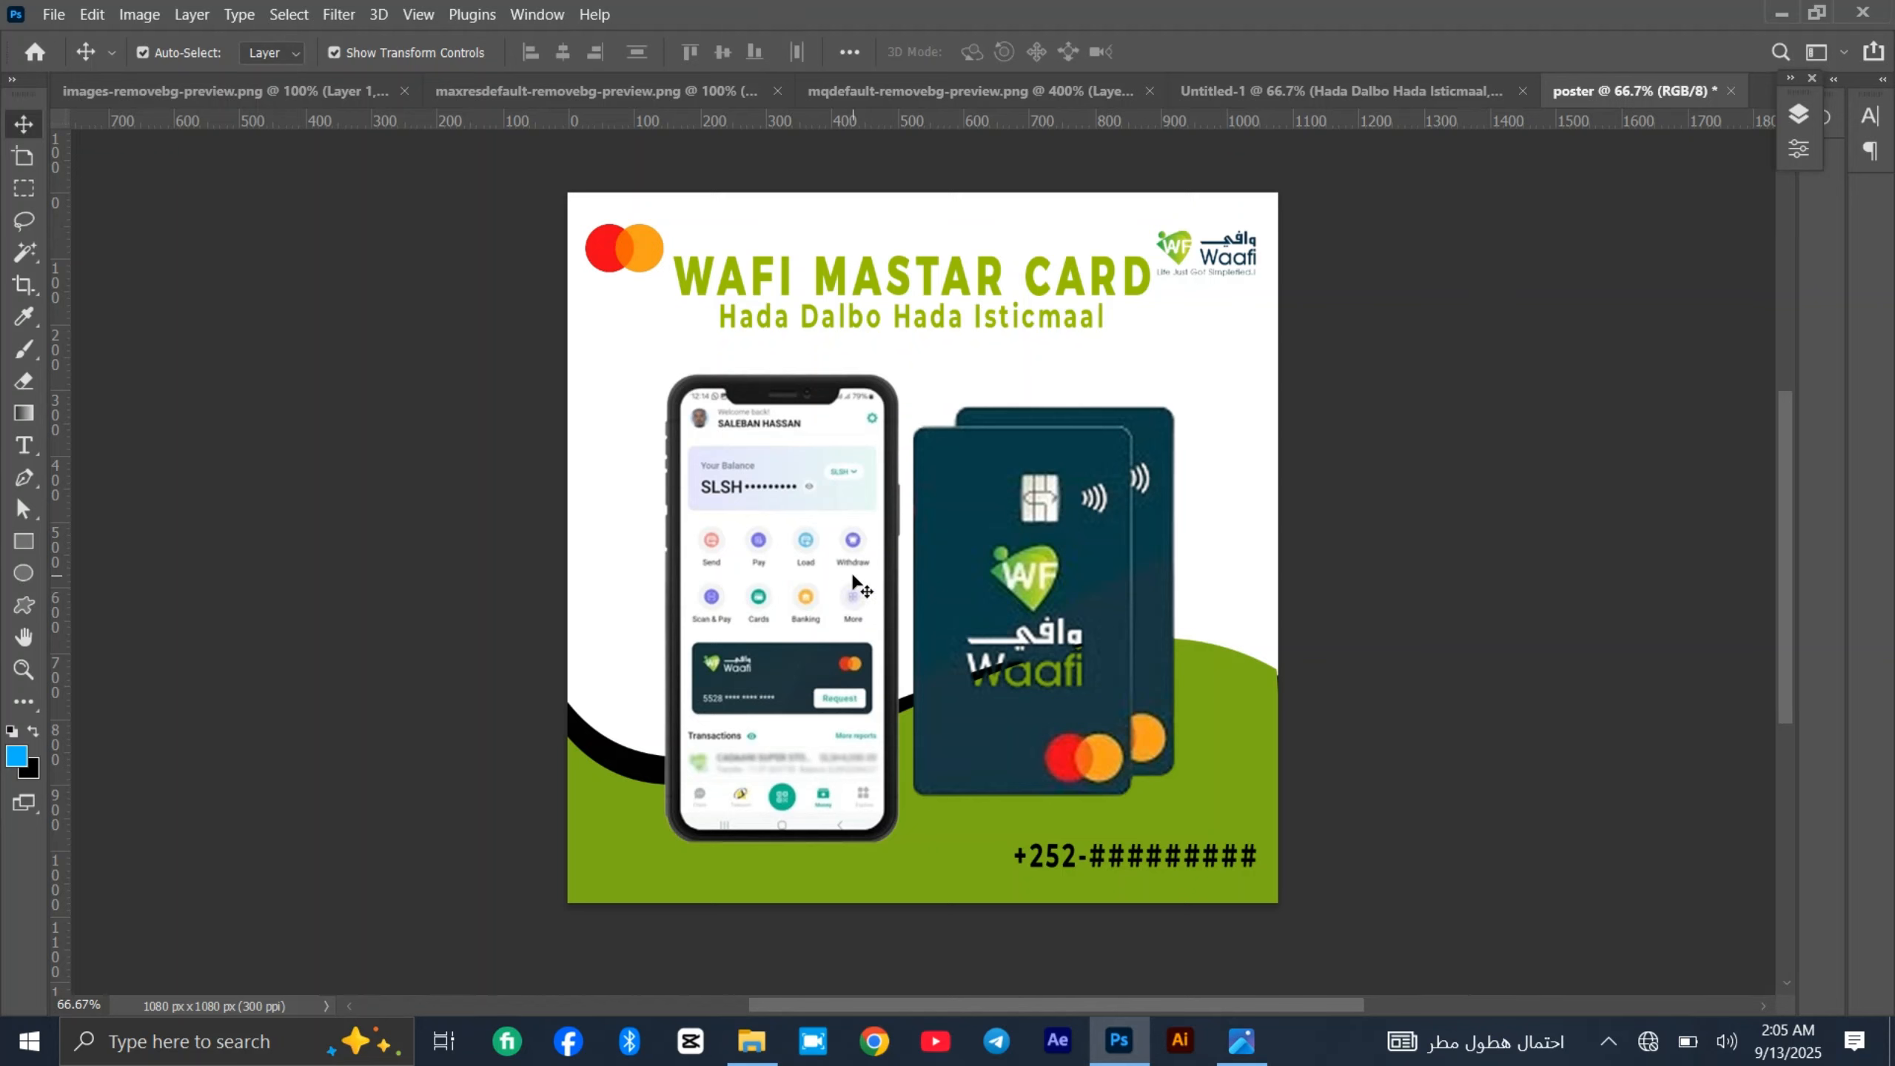
{"action": "key", "text": "ctrl+plus"}
{"action": "key", "text": "ctrl+minus"}
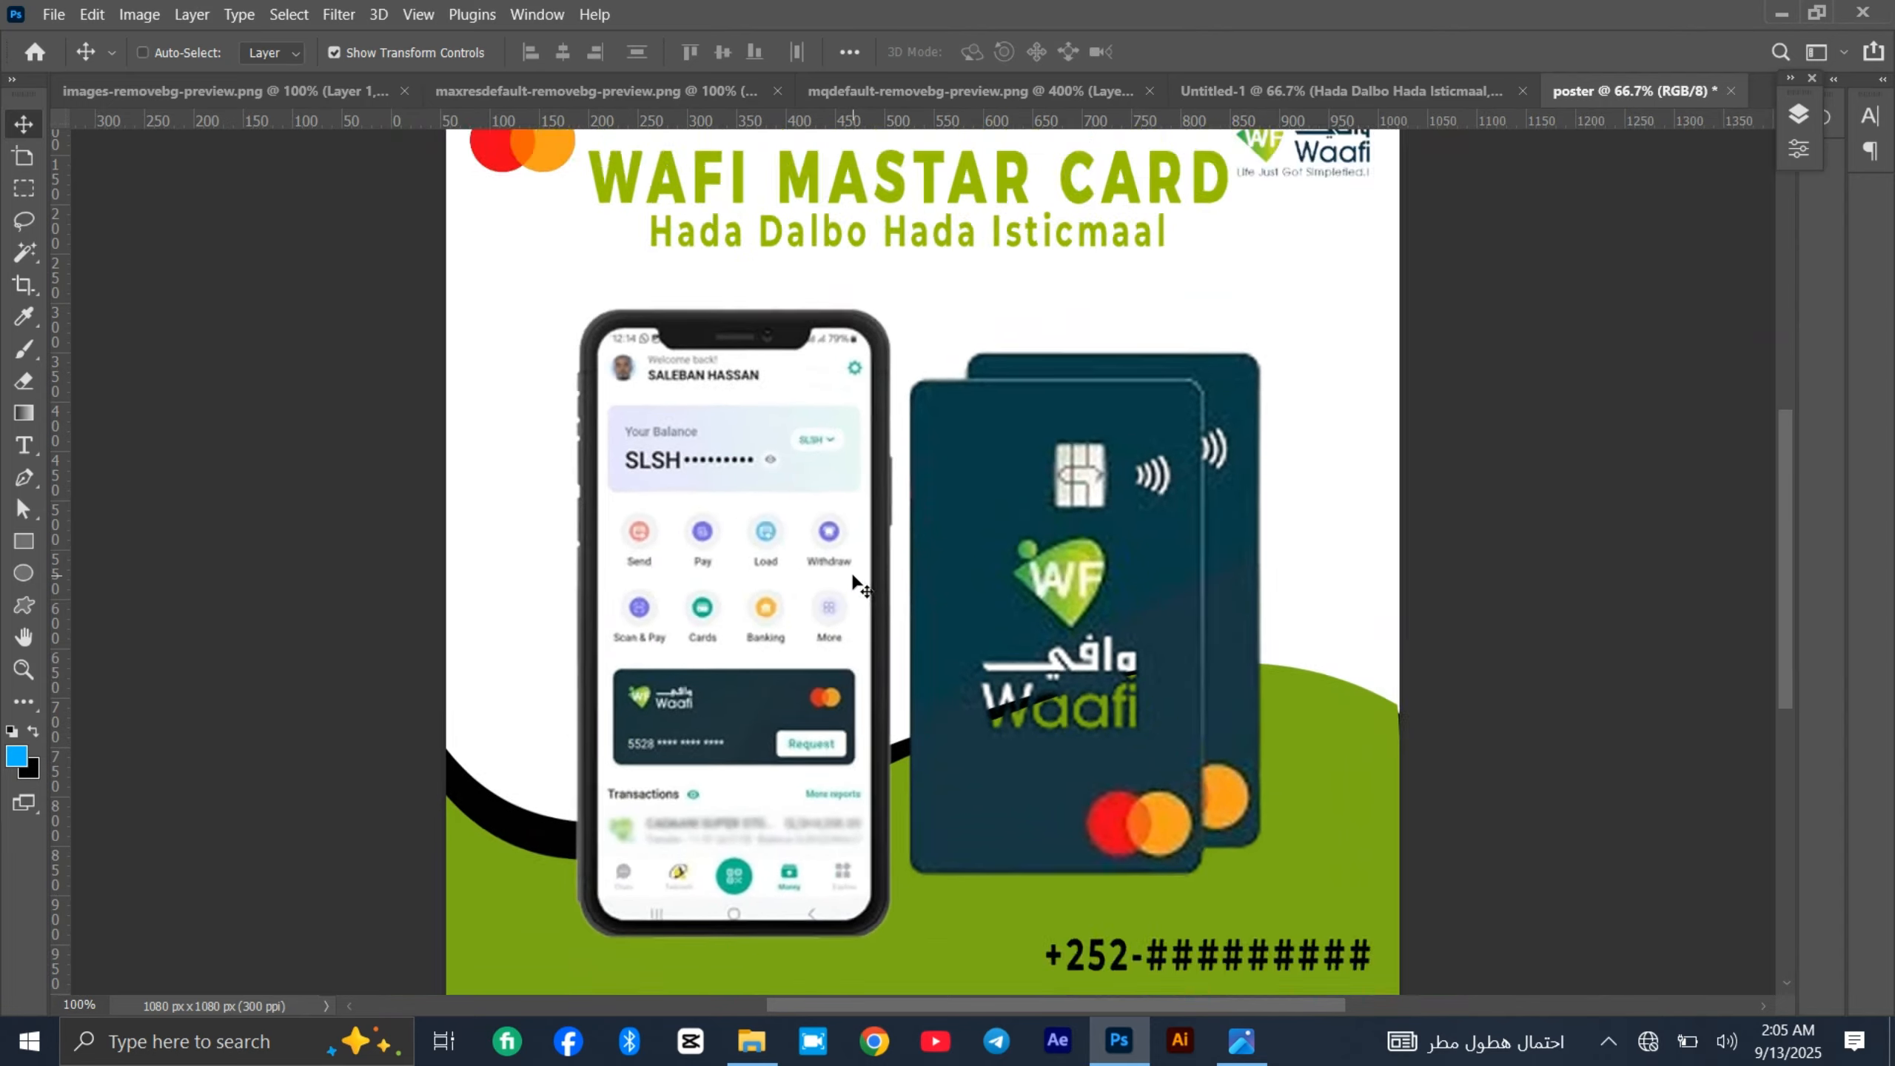
{"action": "key", "text": "ctrl+minus"}
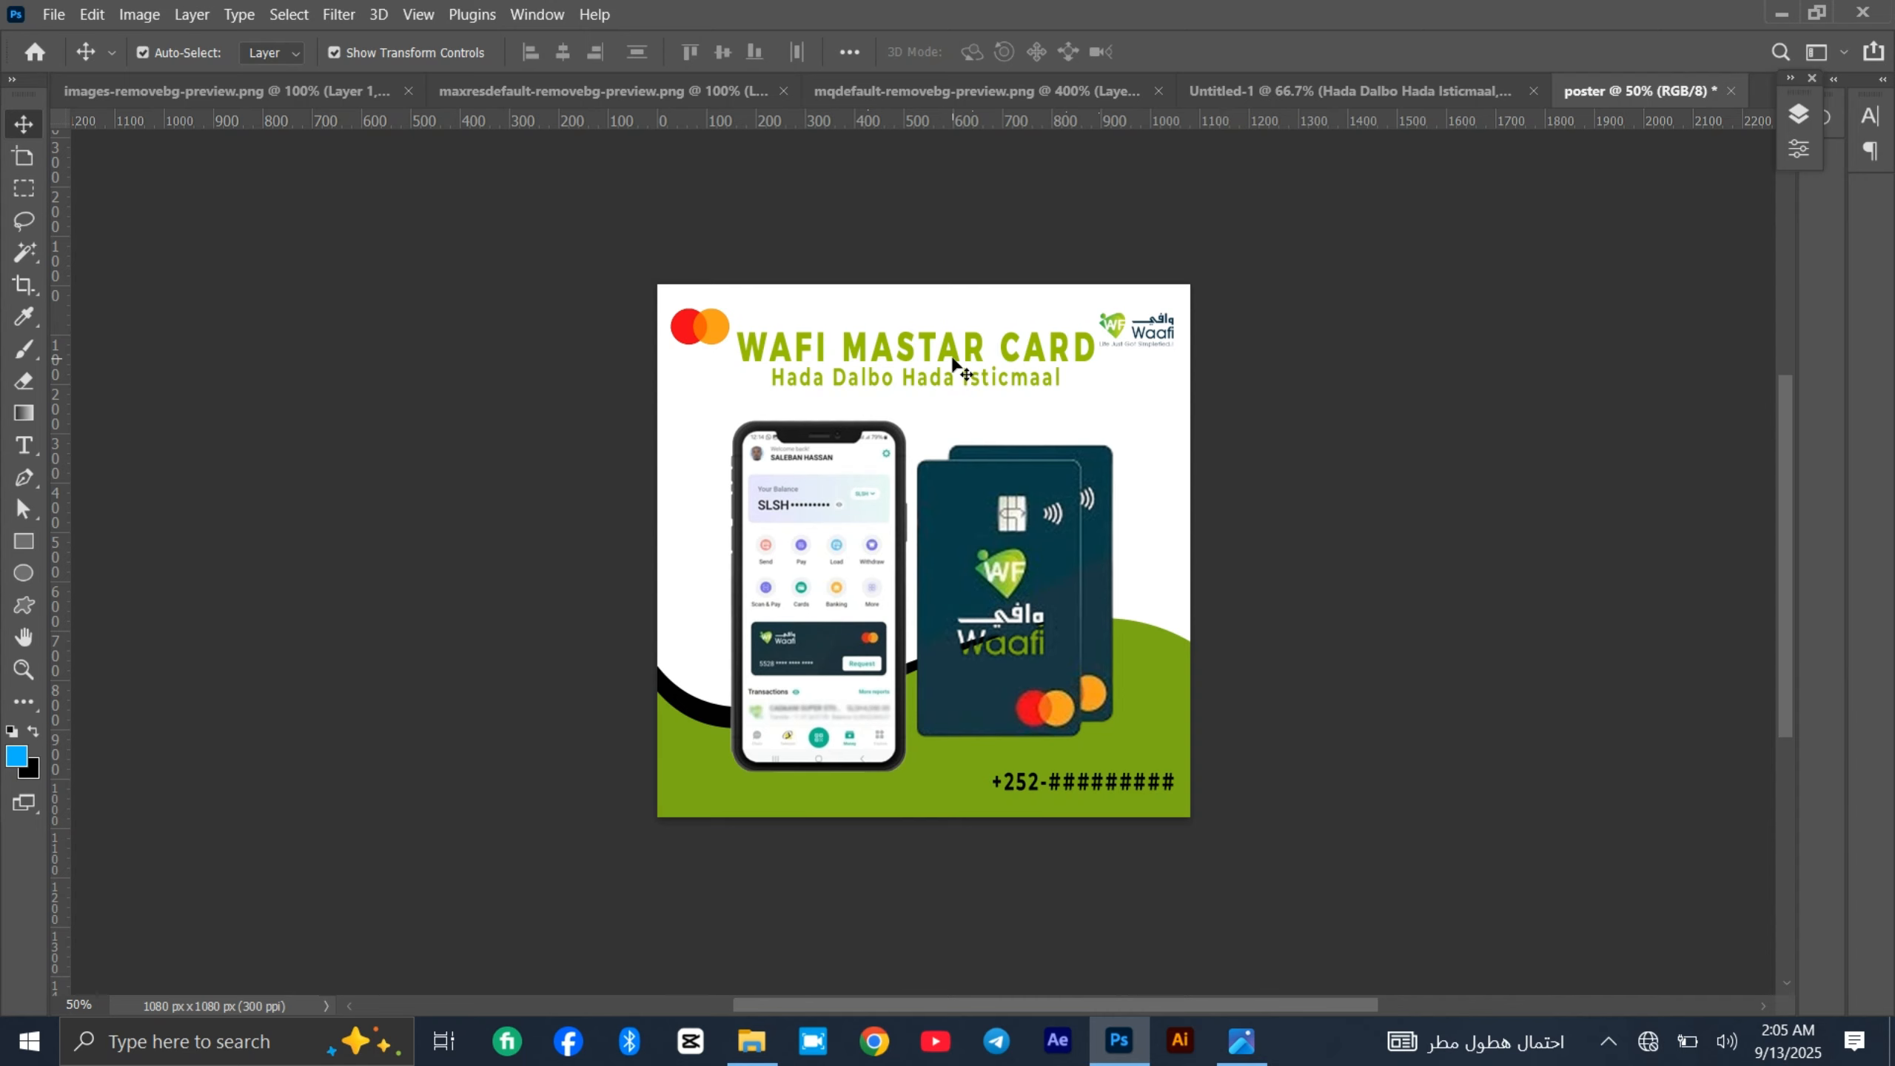
{"action": "key", "text": "ctrl+plus"}
{"action": "key", "text": "ctrl+minus"}
{"action": "key", "text": "ctrl+minus"}
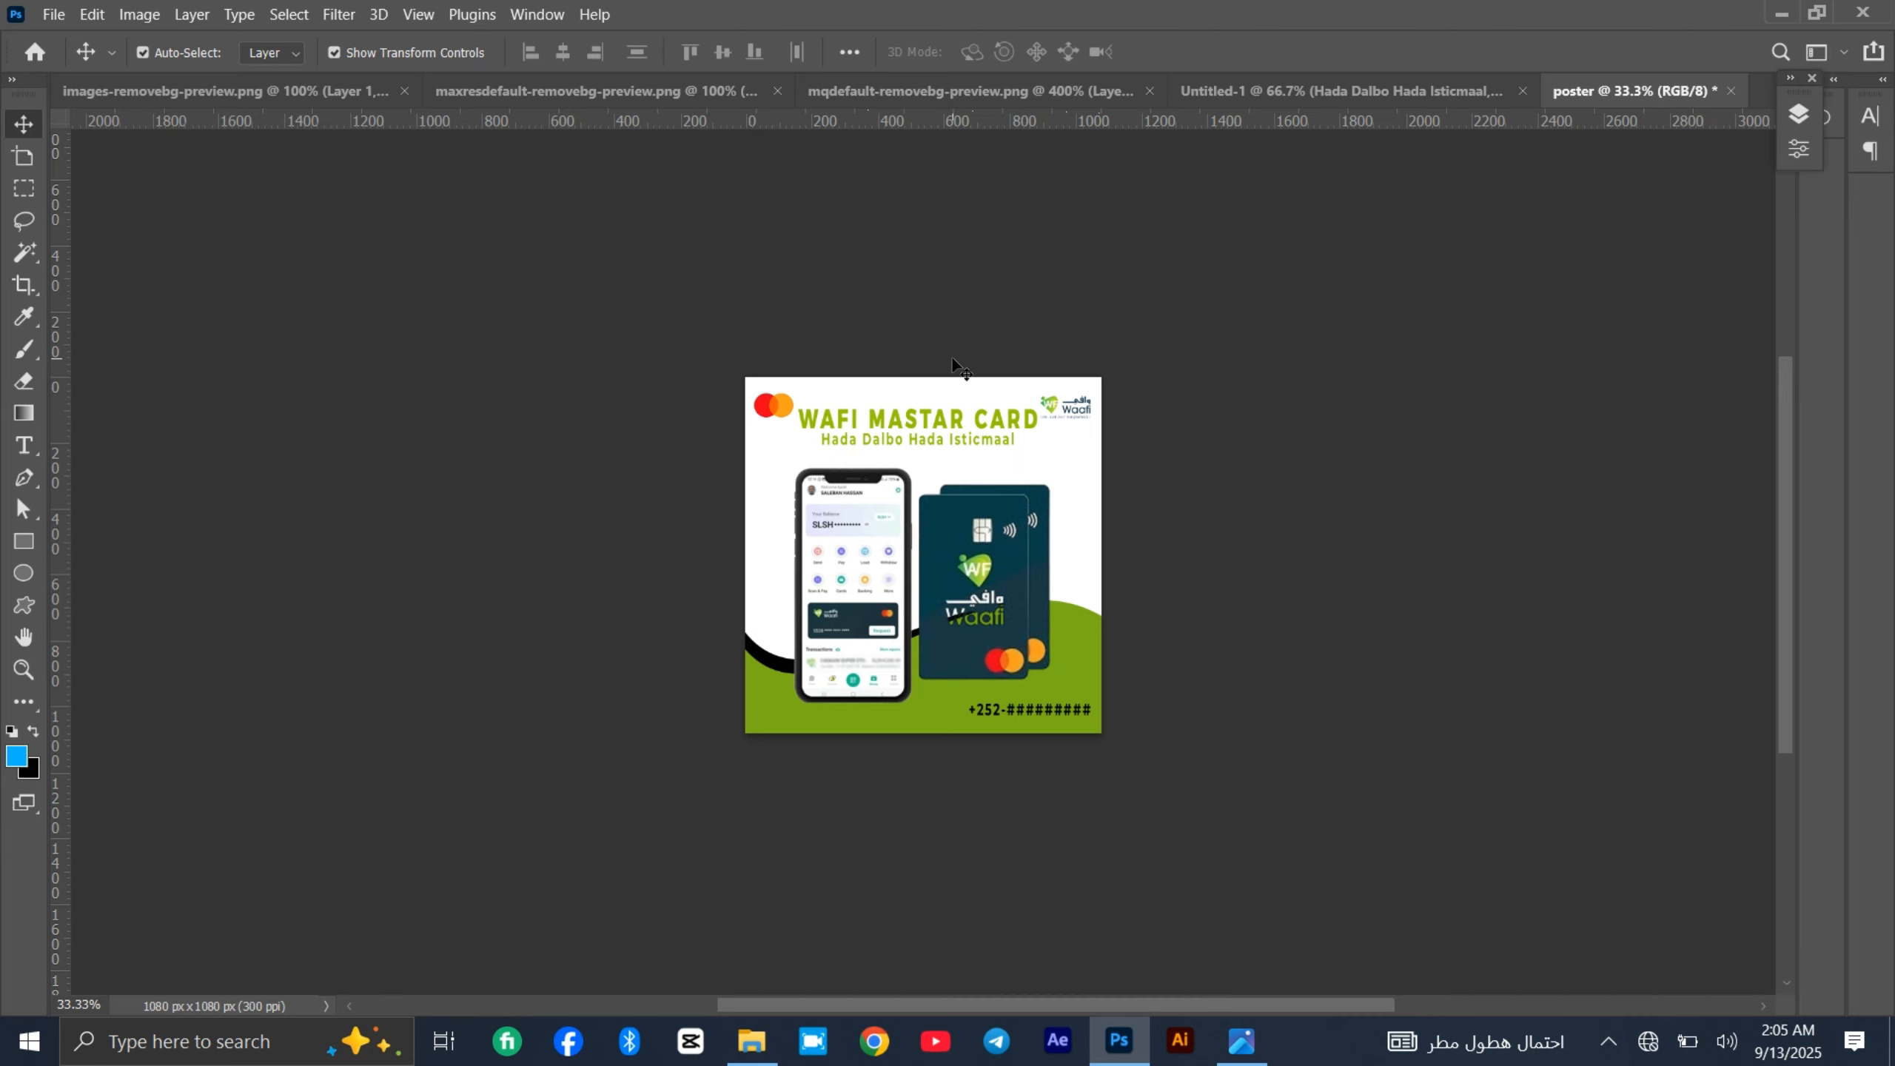
{"action": "key", "text": "ctrl+minus"}
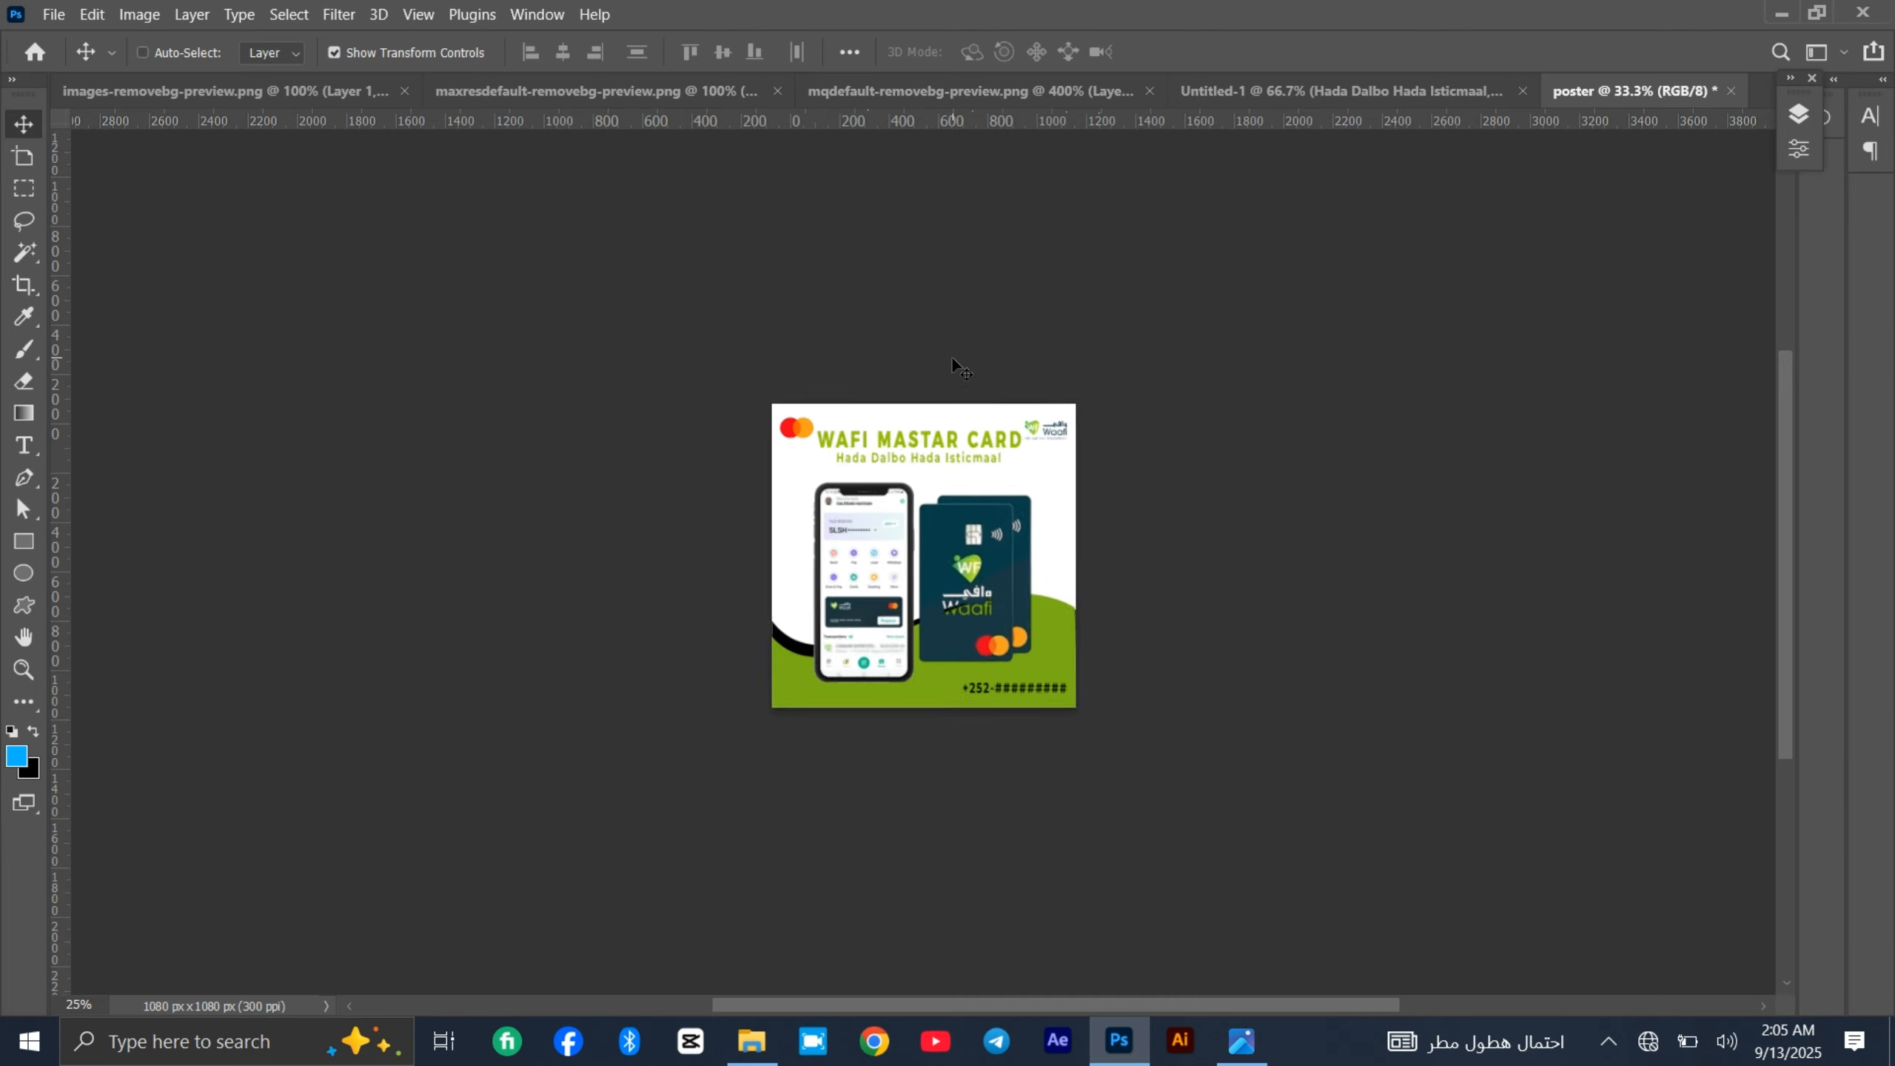
{"action": "key", "text": "ctrl+plus"}
{"action": "key", "text": "ctrl+plus"}
{"action": "key", "text": "ctrl+minus"}
{"action": "key", "text": "ctrl+plus"}
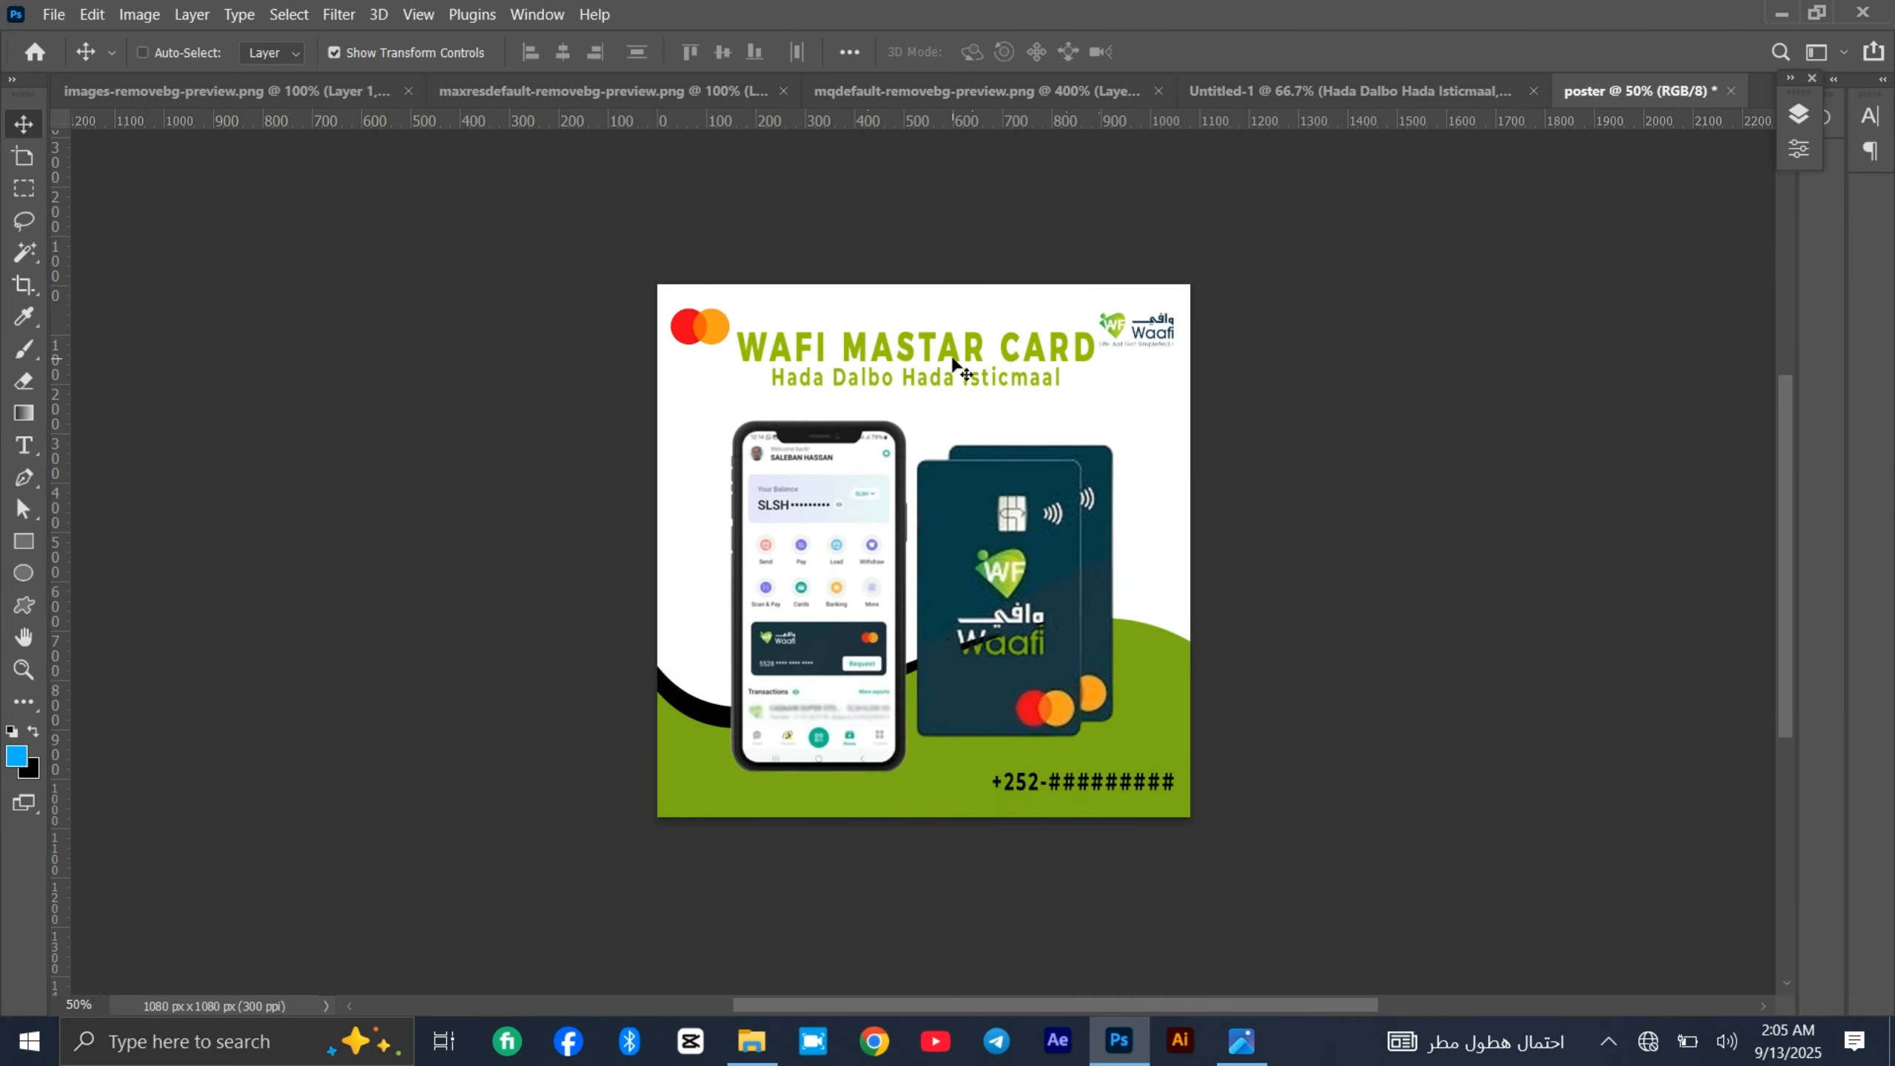
{"action": "key", "text": "ctrl+minus"}
{"action": "key", "text": "ctrl+plus"}
{"action": "key", "text": "ctrl+minus"}
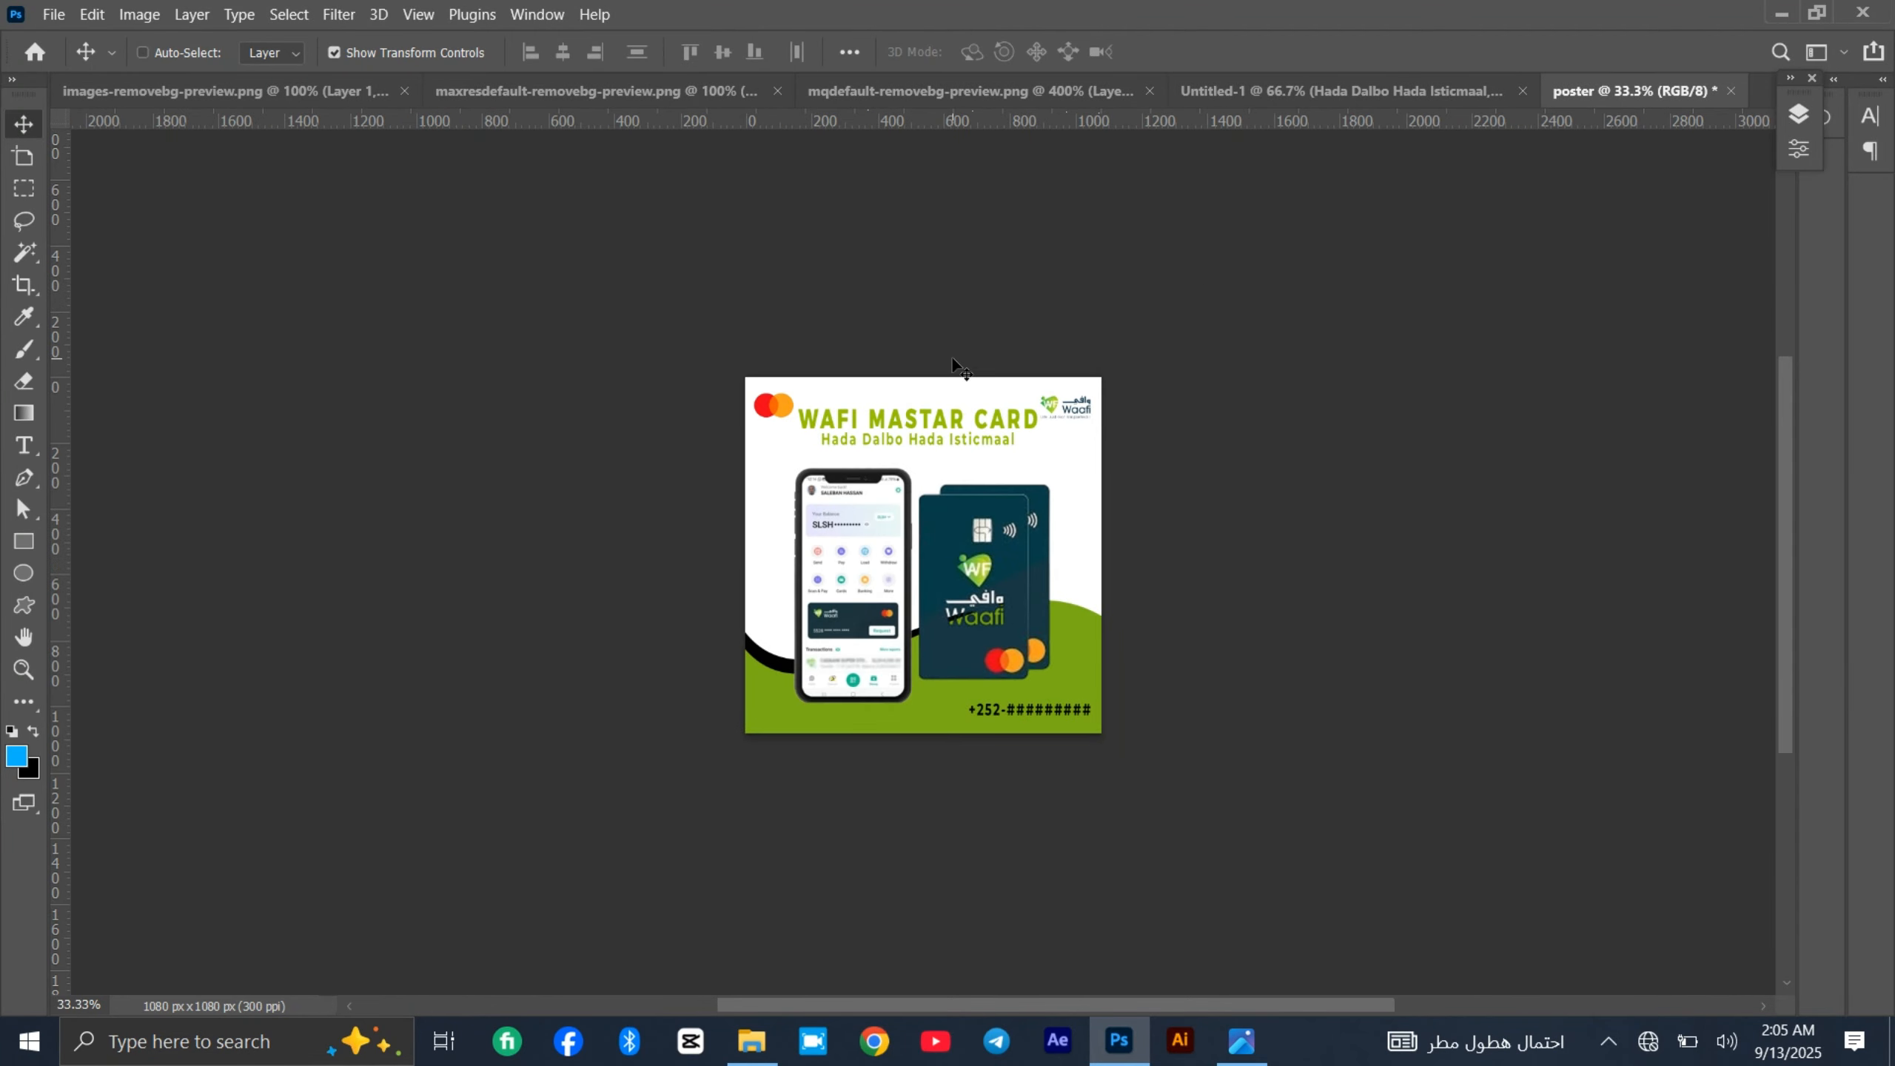
{"action": "key", "text": "ctrl+plus"}
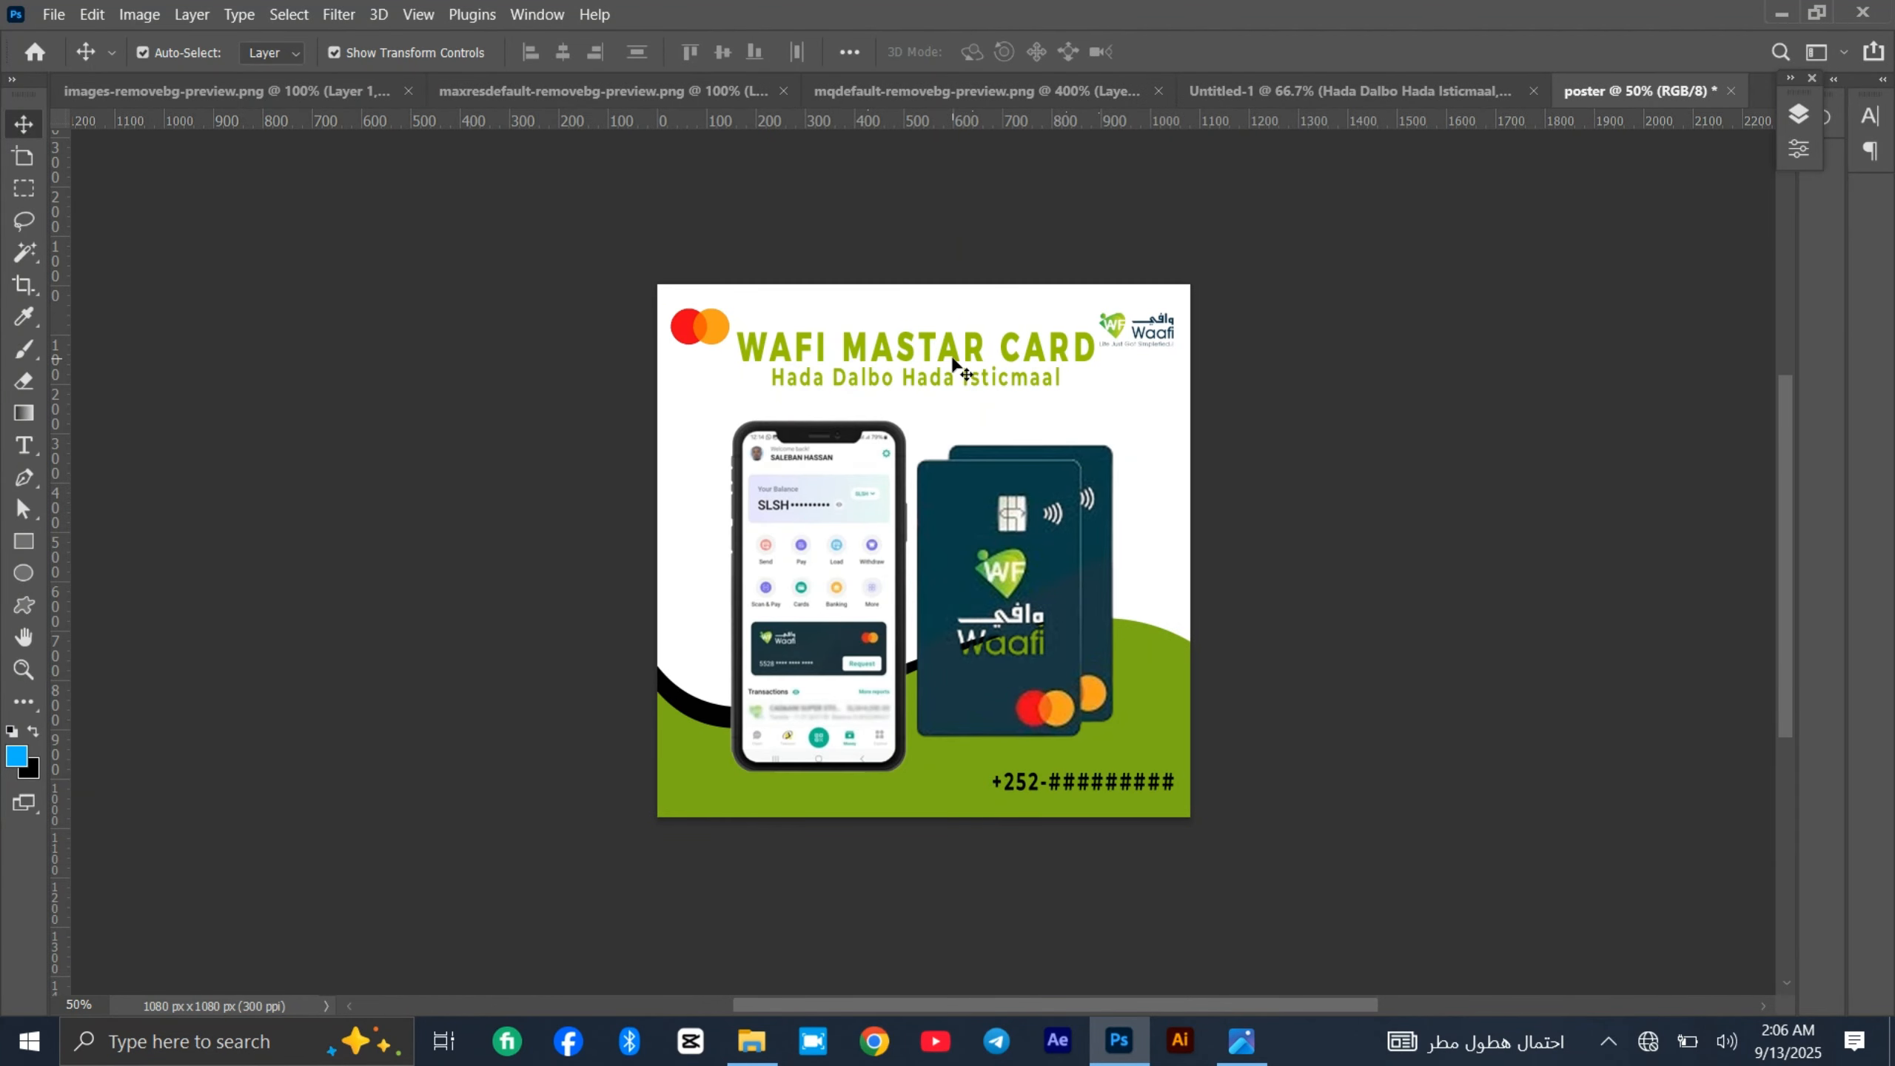